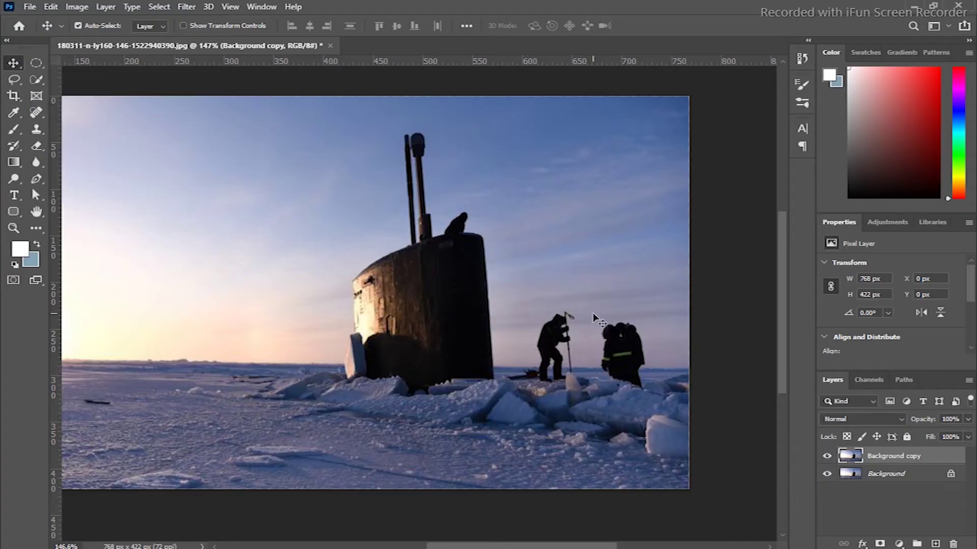
Step: Lasso a freehand selection around the two dark figures on the ice
click(14, 79)
click(50, 77)
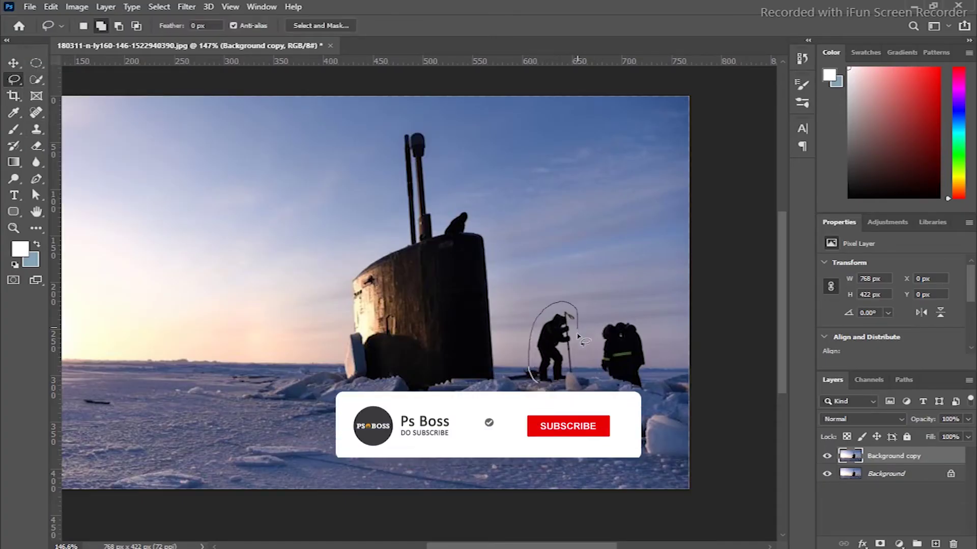
drag(558, 304, 591, 362)
drag(654, 346, 649, 398)
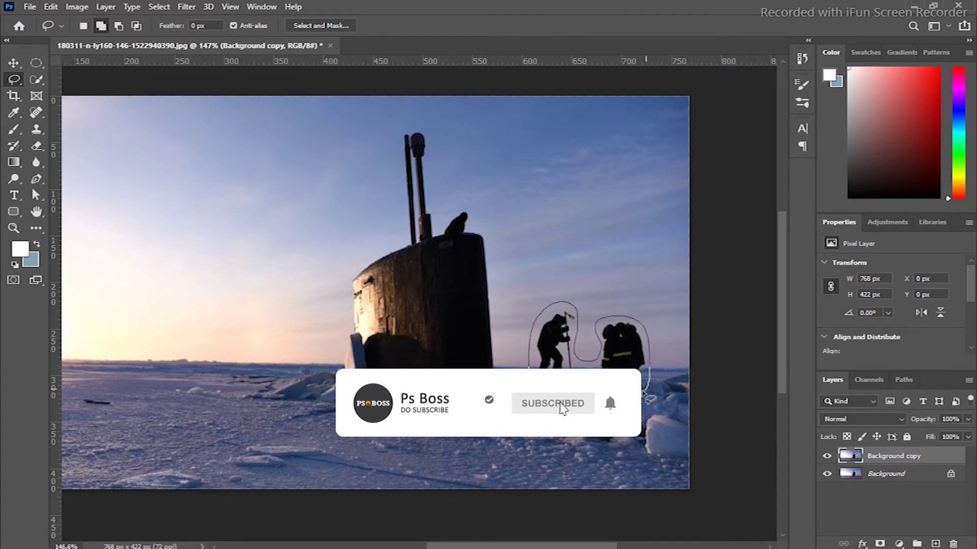
Step: Content-Aware fill the selection so snow and sky replace the figures, then deselect
click(50, 7)
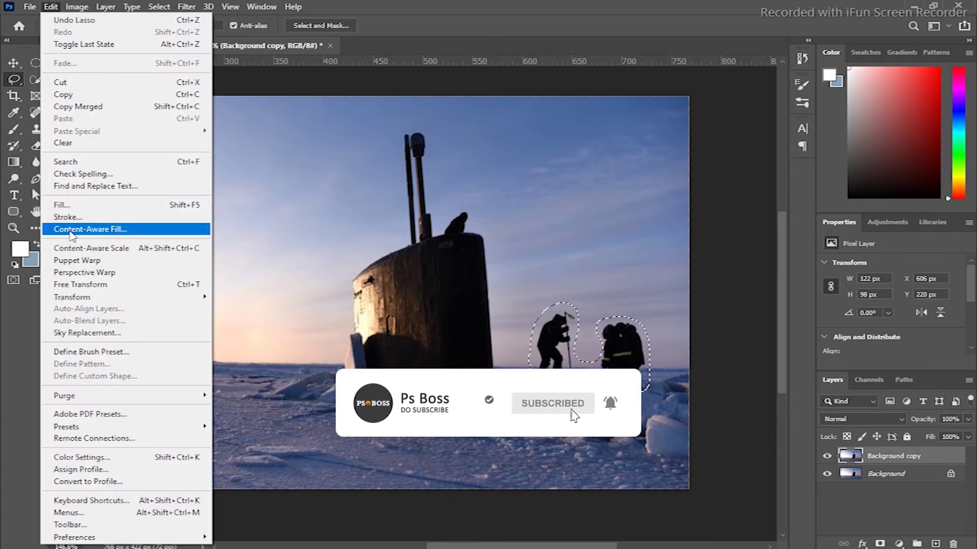
click(56, 209)
click(467, 113)
click(477, 169)
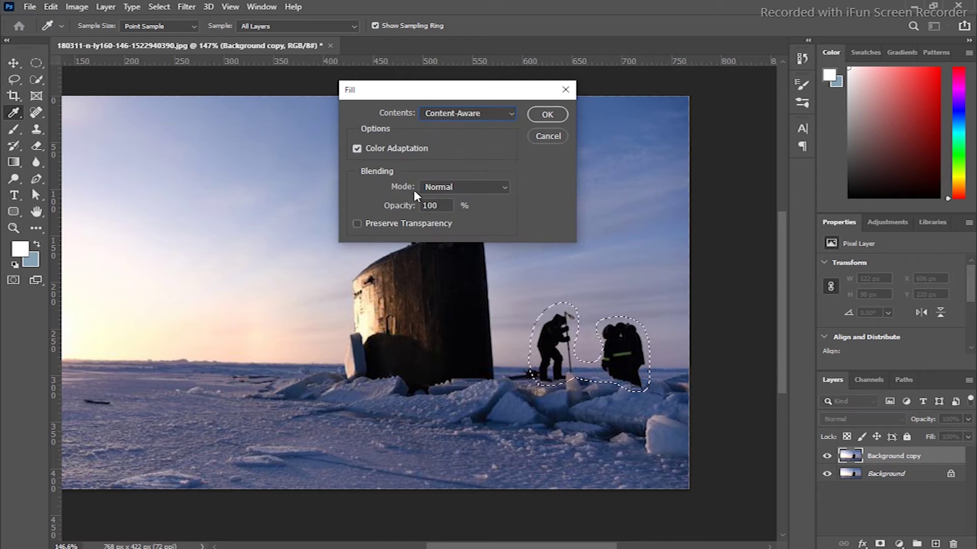
click(540, 114)
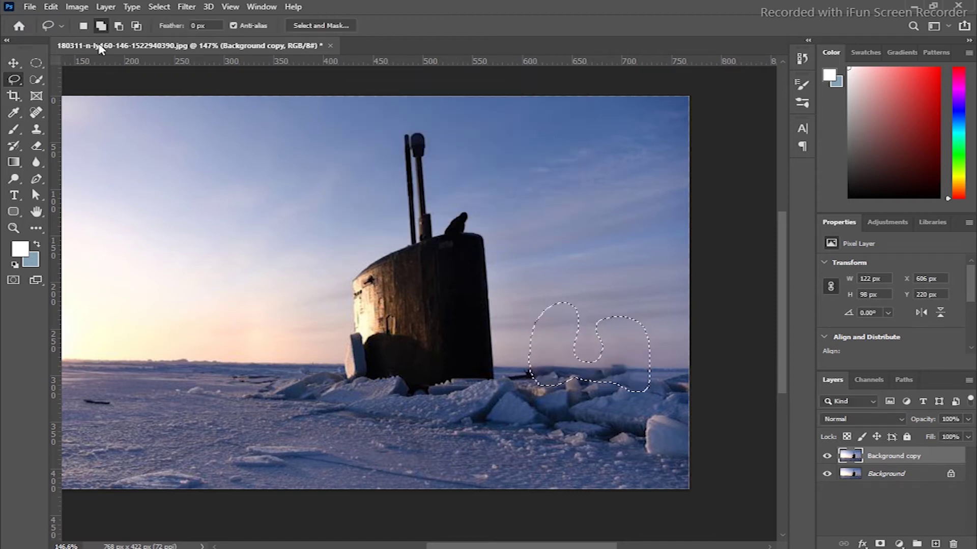
click(158, 6)
click(173, 33)
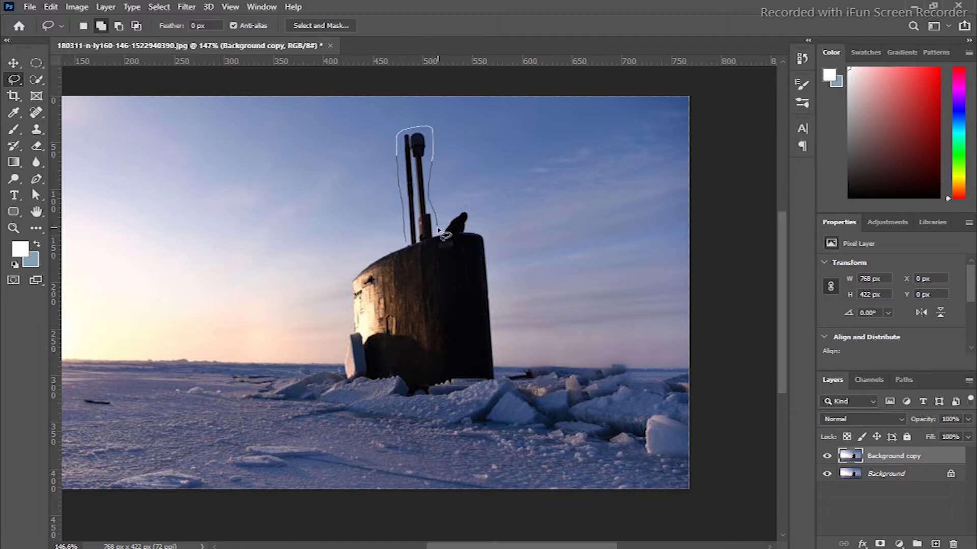
Step: Remove the masts atop the submarine tower with a Content-Aware fill, then deselect
drag(382, 251, 384, 254)
click(51, 7)
click(66, 210)
click(544, 116)
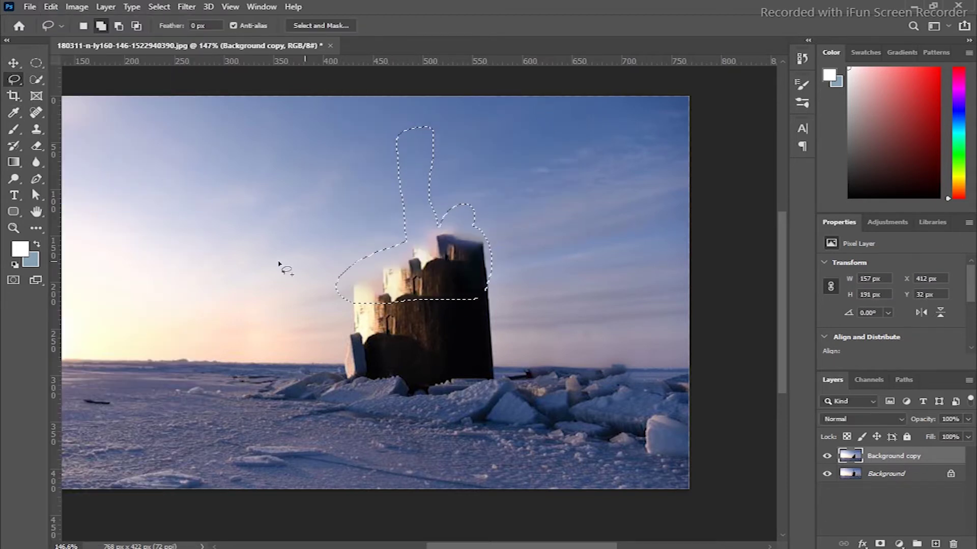
click(166, 7)
click(173, 32)
Step: Open the red cargo ship PSD and show its sea background
key(z)
drag(479, 303, 445, 278)
click(446, 278)
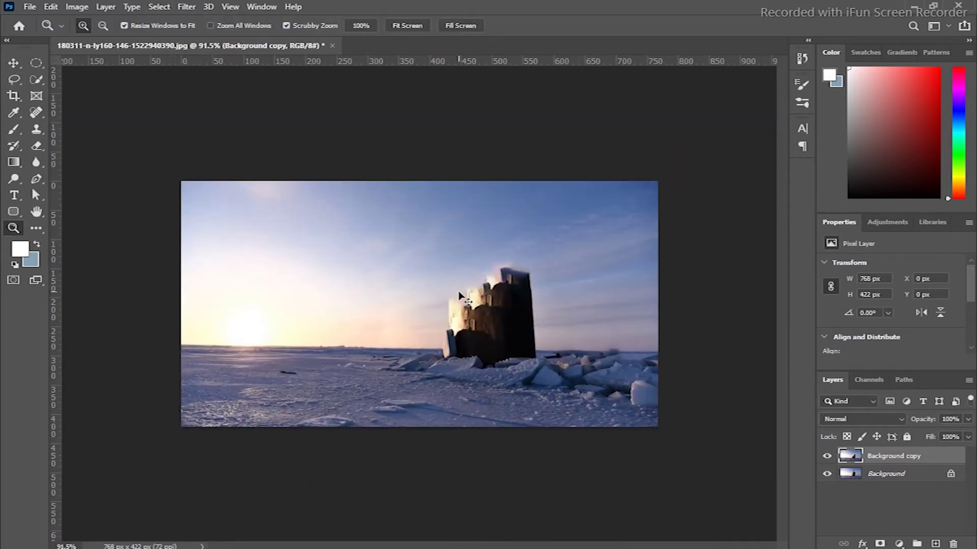
click(458, 293)
double_click(309, 96)
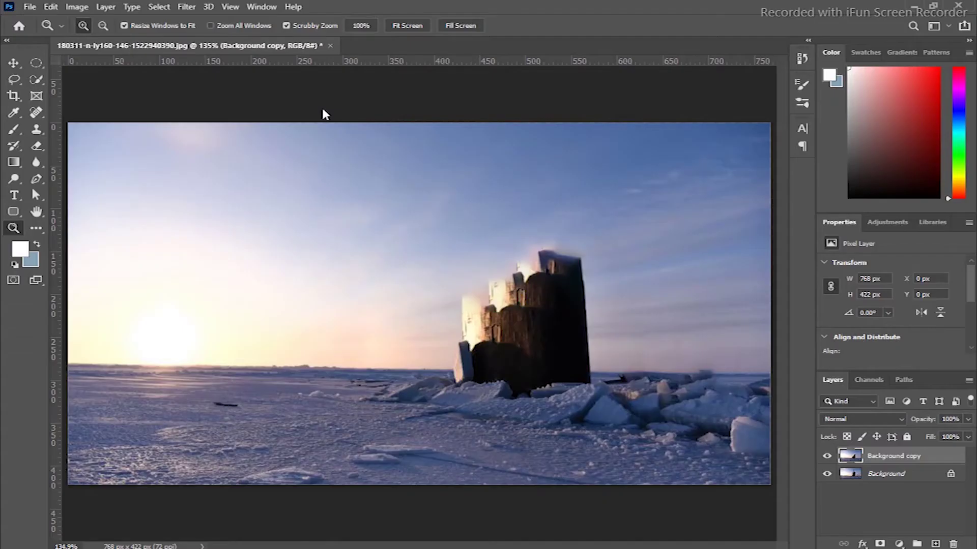
click(826, 477)
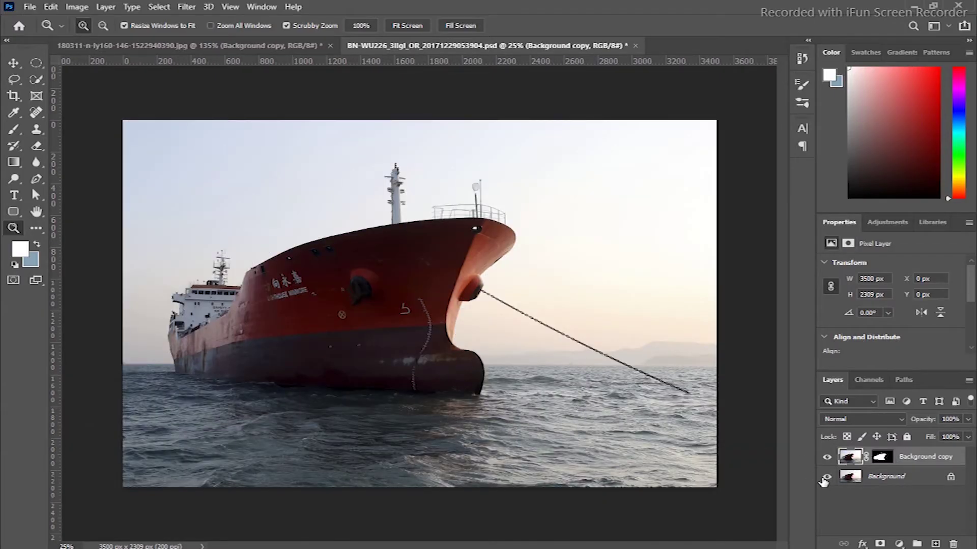
Step: Hide the ship's sea background and drag the cut-out ship into the ice scene
click(826, 477)
click(11, 63)
drag(348, 275, 476, 287)
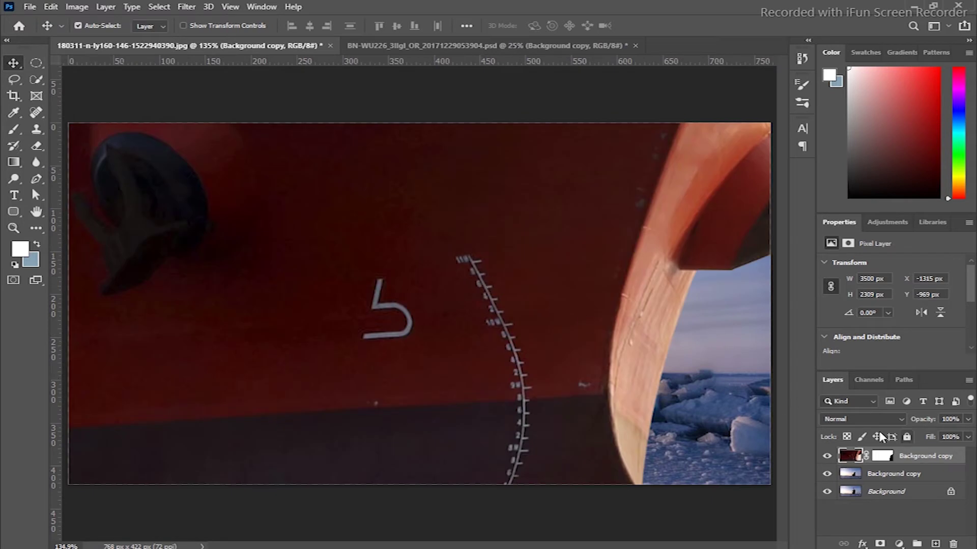
click(13, 228)
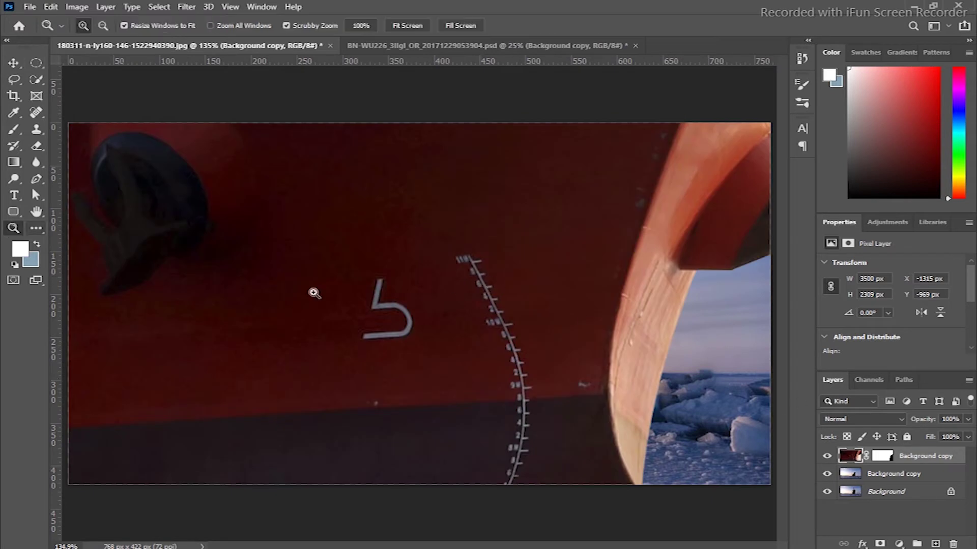
scroll(458, 302, down, 5)
Step: Scale the ship down to about 21% and position it resting on the snow
key(ctrl+t)
mouse_move(540, 268)
mouse_down()
mouse_move(572, 292)
mouse_move(233, 467)
mouse_move(589, 241)
mouse_move(527, 237)
mouse_up()
key(ctrl+plus)
key(ctrl+plus)
key(ctrl+plus)
drag(454, 277, 499, 369)
drag(233, 497, 224, 500)
drag(564, 350, 586, 362)
click(672, 25)
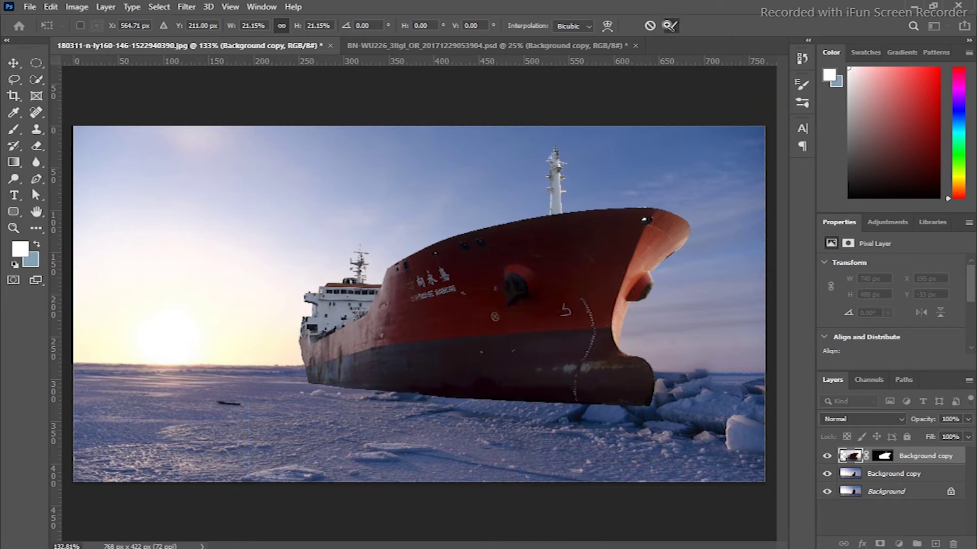
Step: Hide the ship and begin a Pen path along the tops of the ice blocks
key(z)
drag(554, 415, 600, 422)
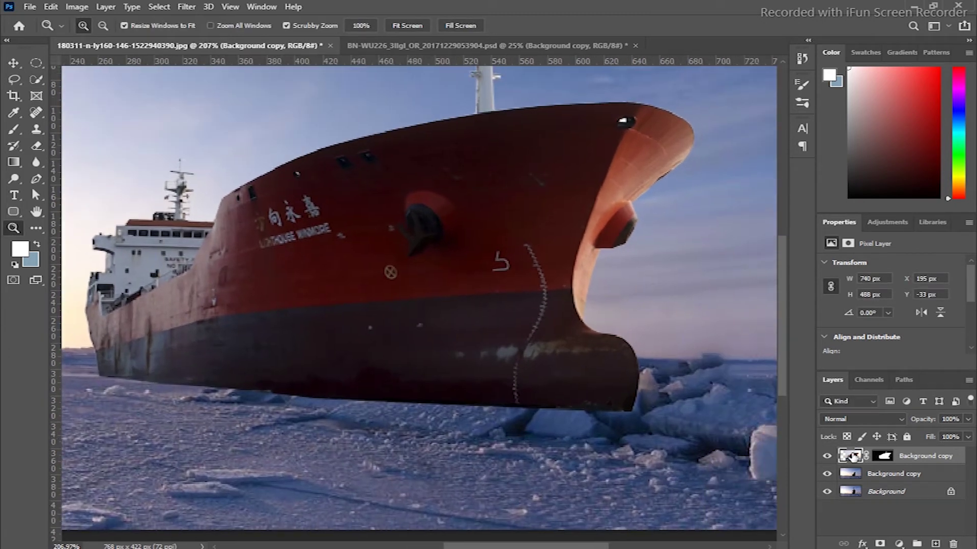
click(826, 456)
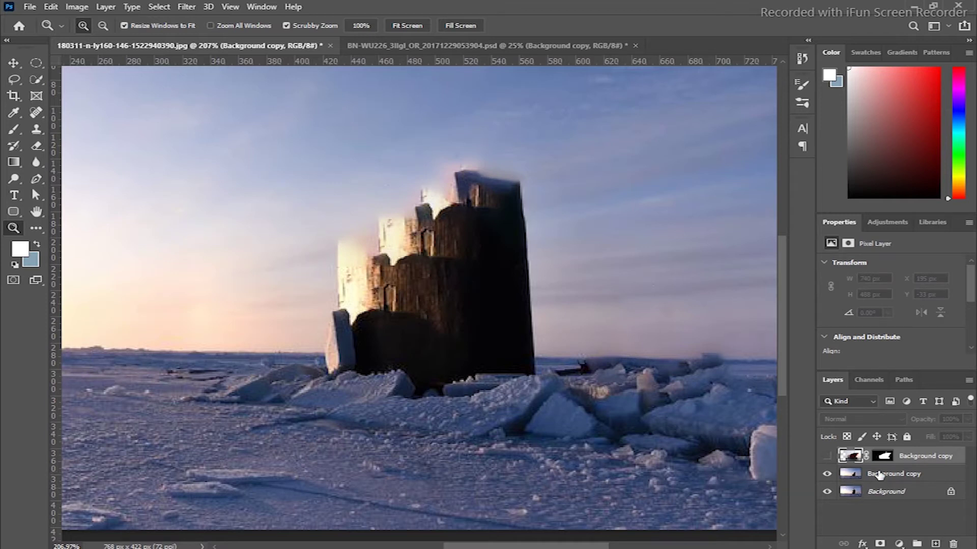
click(36, 177)
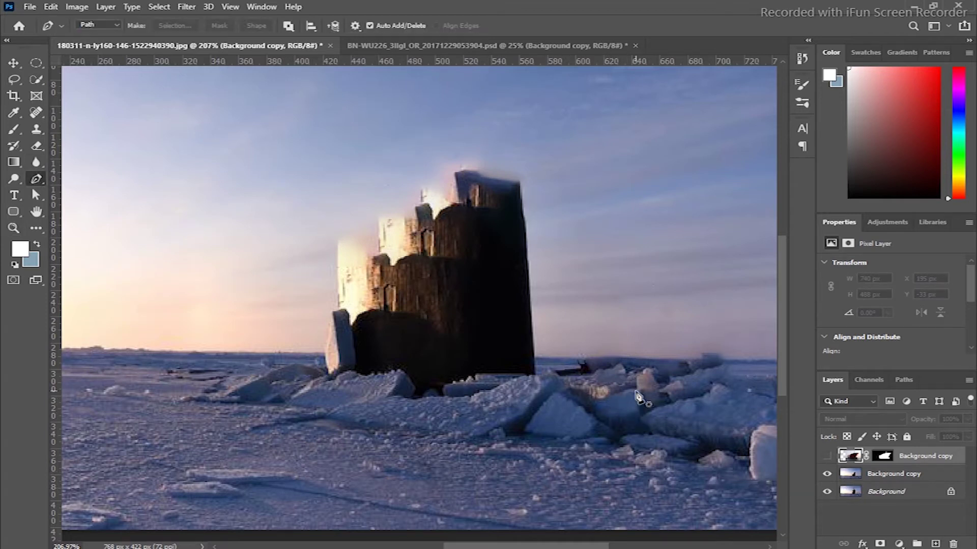
drag(603, 408, 611, 406)
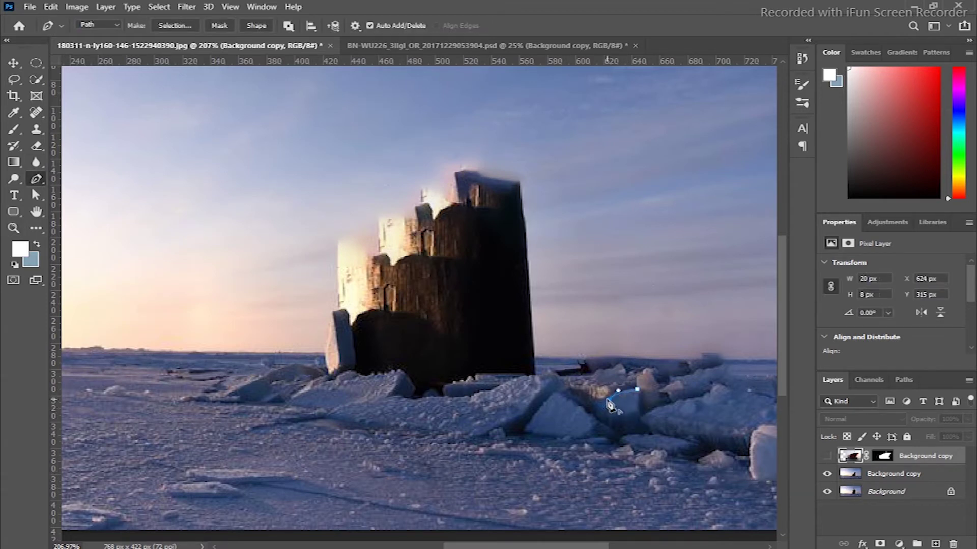
click(580, 411)
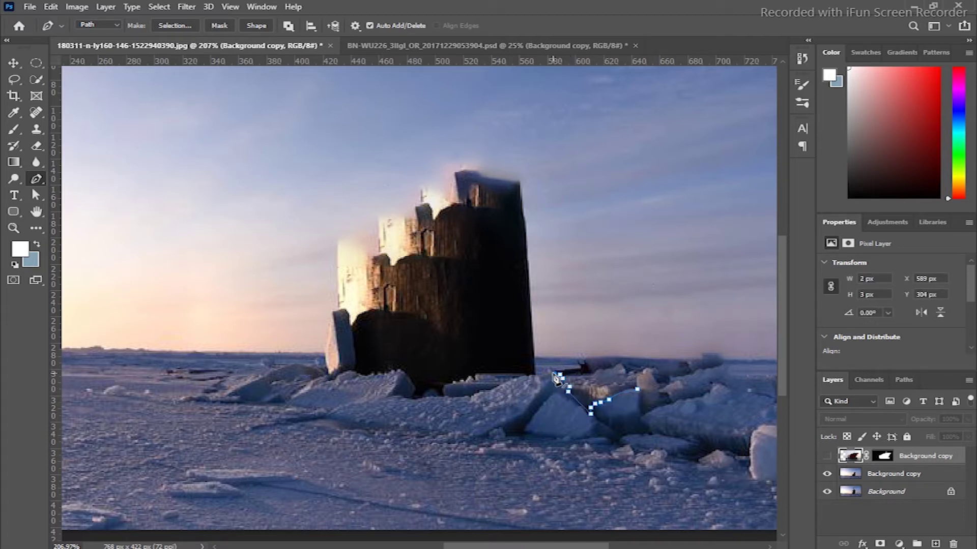
drag(464, 407, 416, 444)
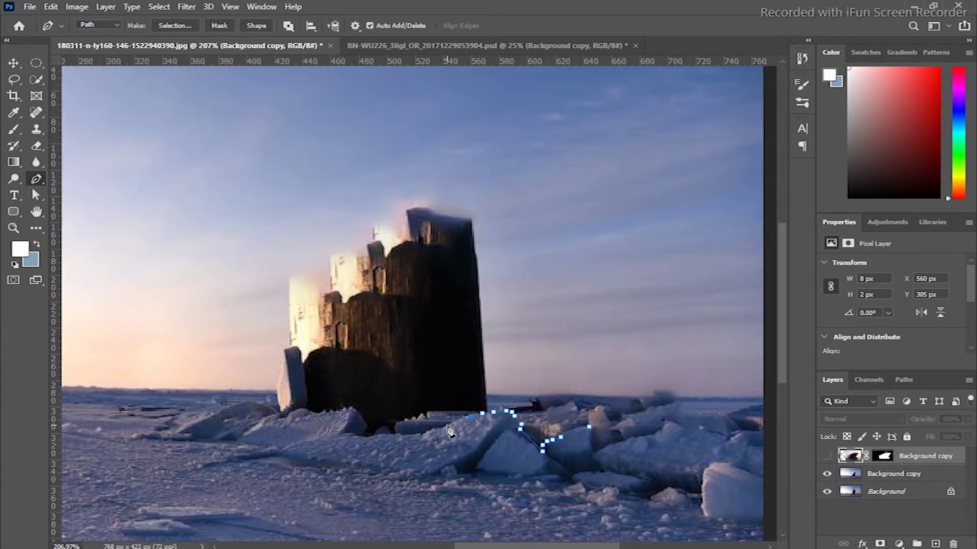
click(378, 437)
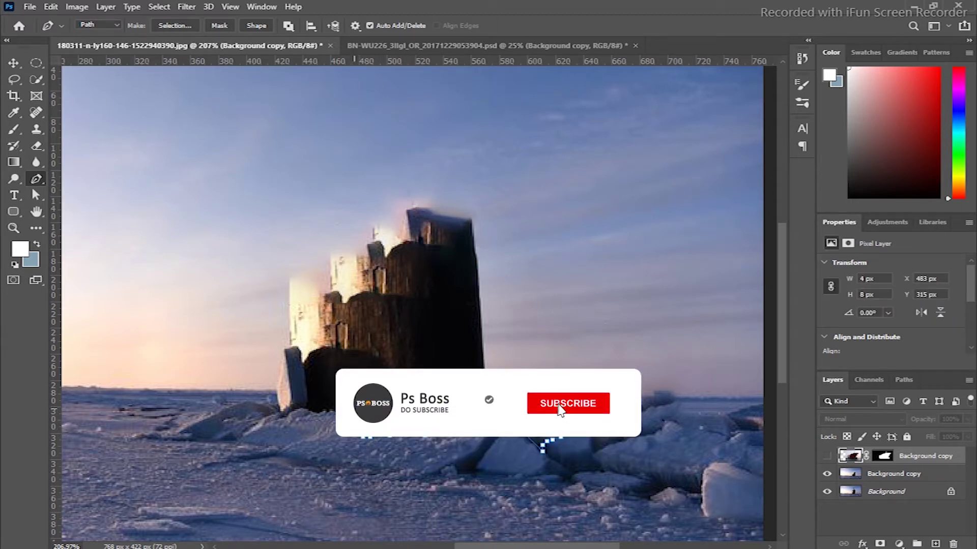
Step: Continue the path around the ice blocks and close it below them
drag(568, 407, 595, 407)
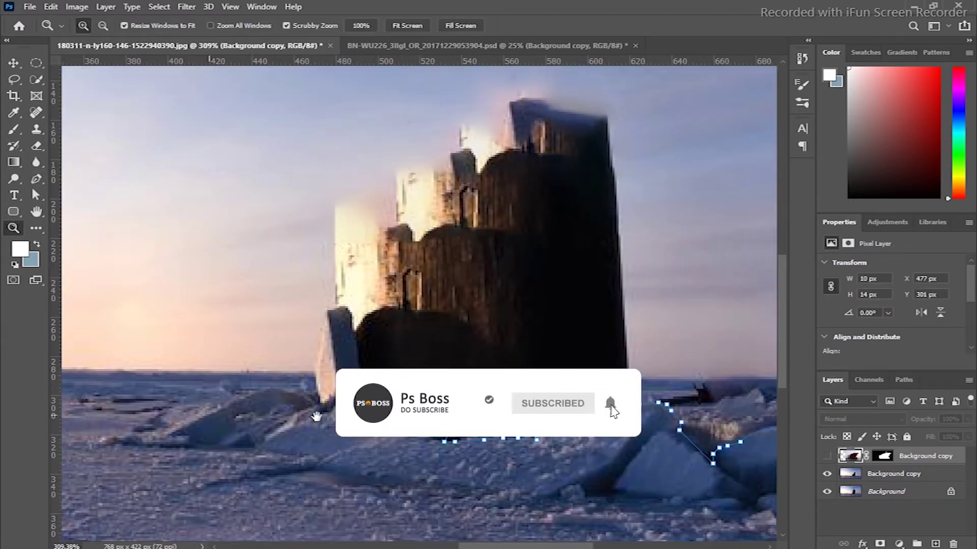
click(396, 404)
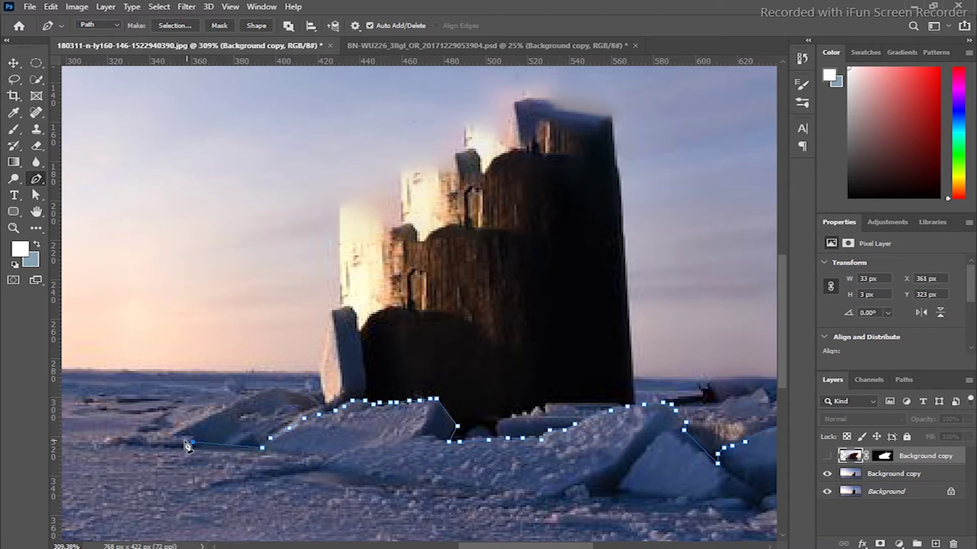
scroll(143, 496, down, 3)
click(427, 417)
click(676, 422)
scroll(676, 422, right, 5)
scroll(311, 345, right, 3)
click(332, 304)
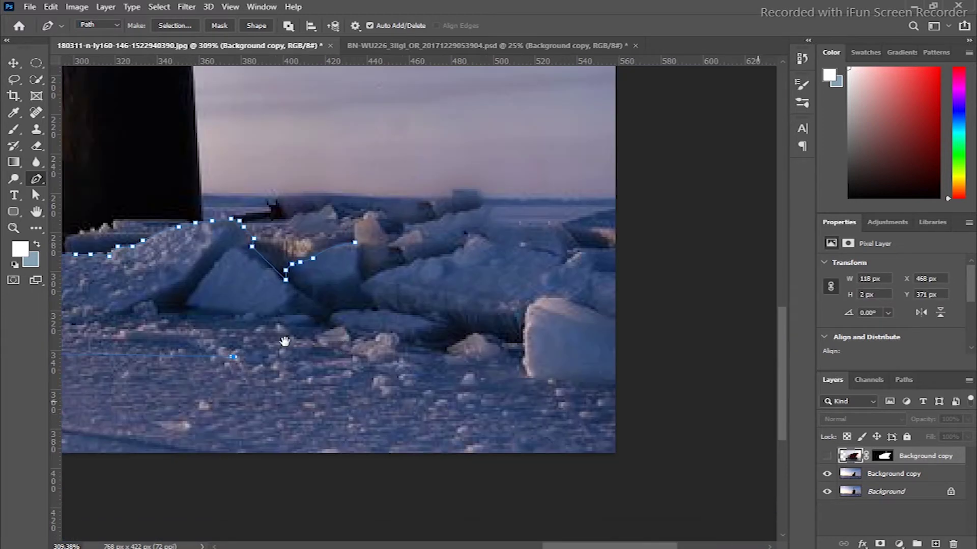
Step: Convert the path to a selection, show the ship again, and target its layer mask
key(ctrl+0)
key(ctrl+Return)
key(ctrl+comma)
key(z)
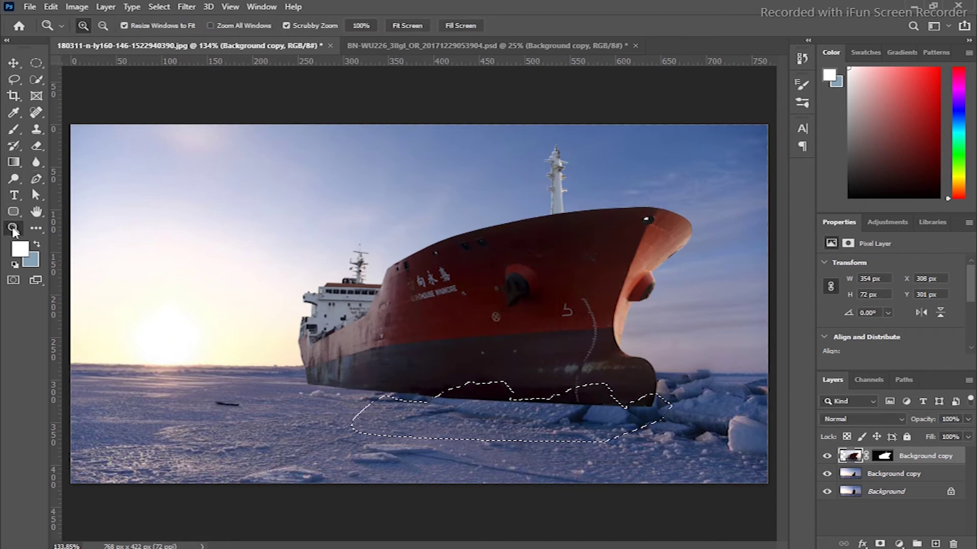
drag(735, 424, 891, 457)
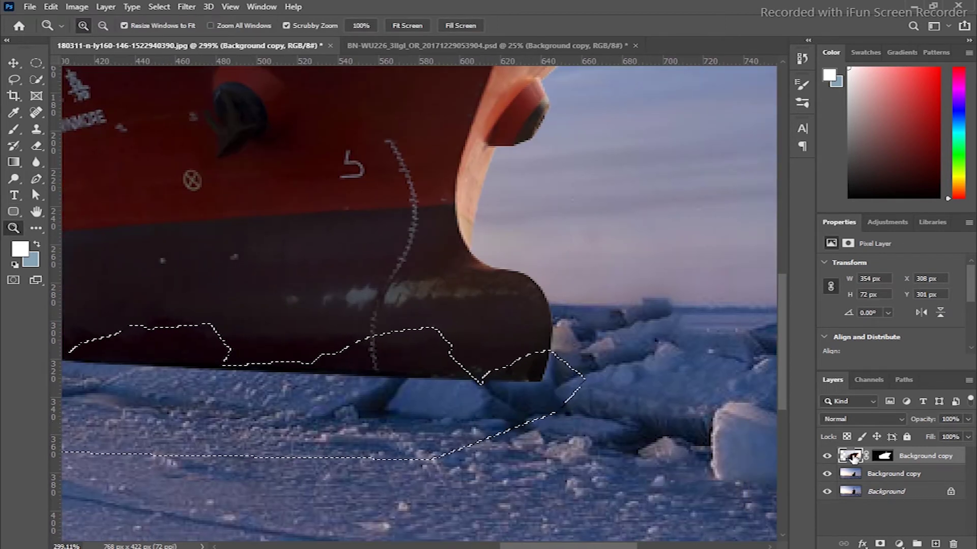
click(883, 456)
Step: Paint black on the ship's mask inside the selection so ice shows in front of the bow
key(d)
click(11, 130)
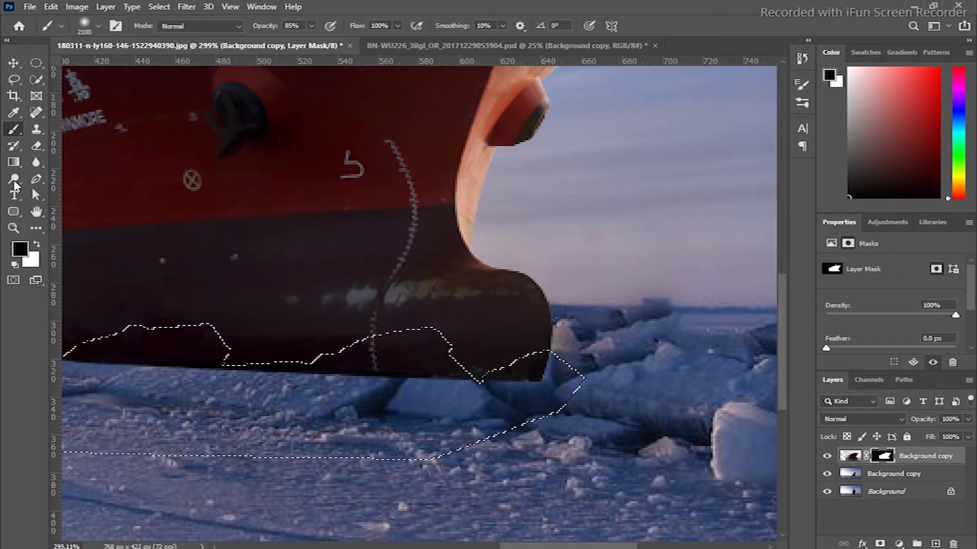
key(bracketright)
key(bracketleft)
key(bracketleft)
key(bracketleft)
key(bracketleft)
key(bracketleft)
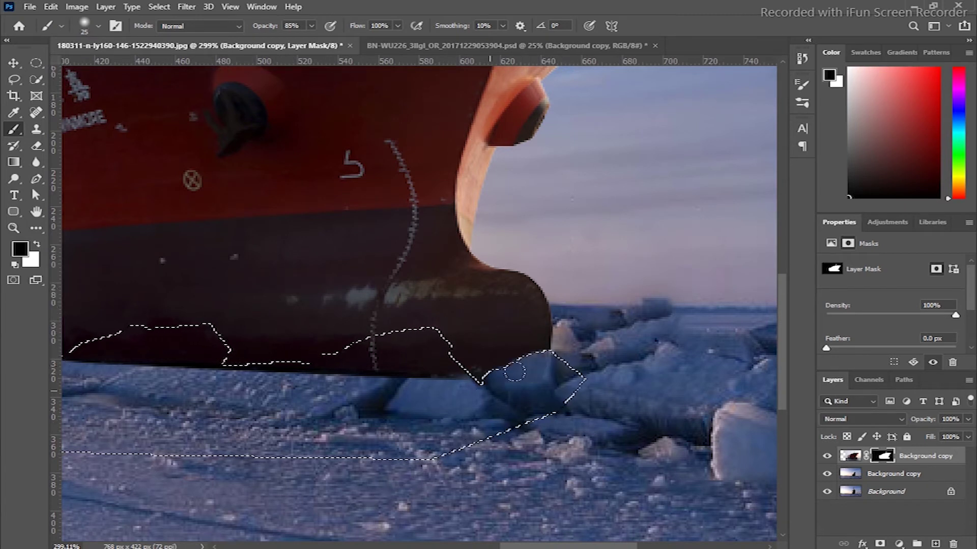
mouse_move(431, 336)
mouse_down()
mouse_move(192, 346)
mouse_move(443, 380)
mouse_up()
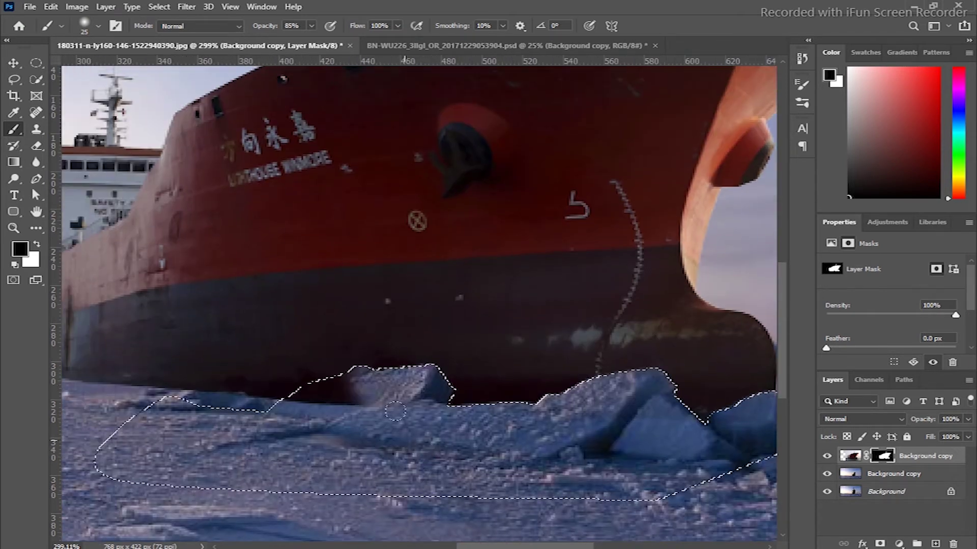
Step: Brush the ship's mask along the hull's bottom edge at the waterline, then fit the image
scroll(491, 417, right, 5)
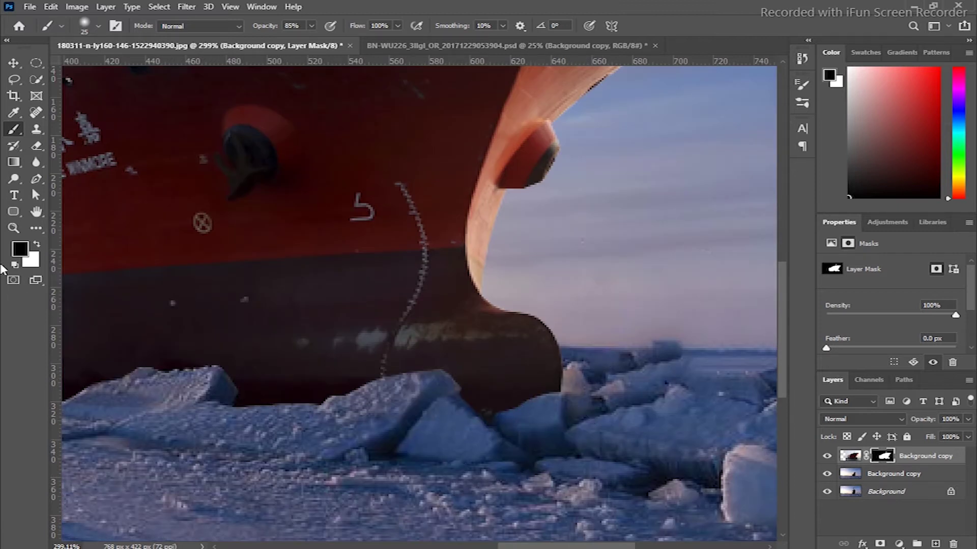
key(z)
scroll(454, 279, down, 5)
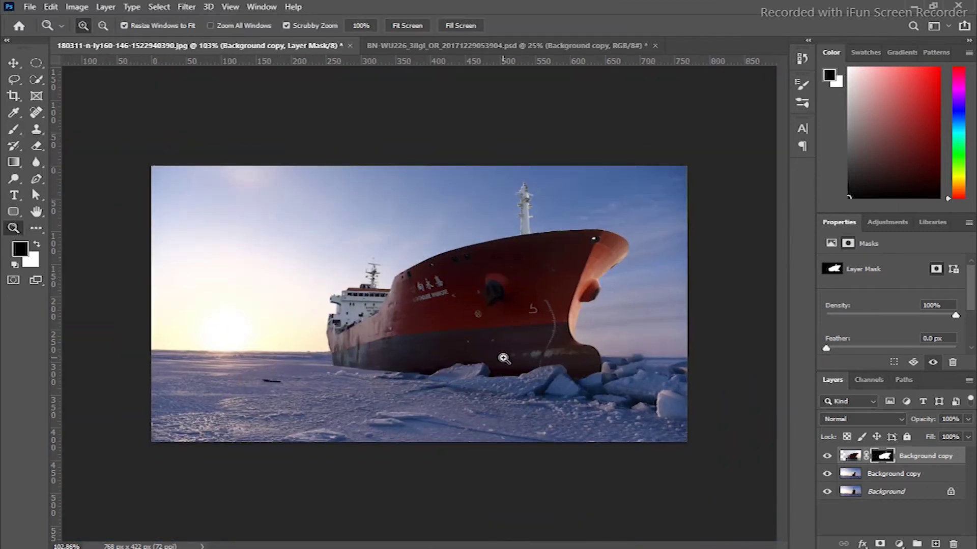
scroll(503, 358, up, 1)
scroll(519, 373, up, 1)
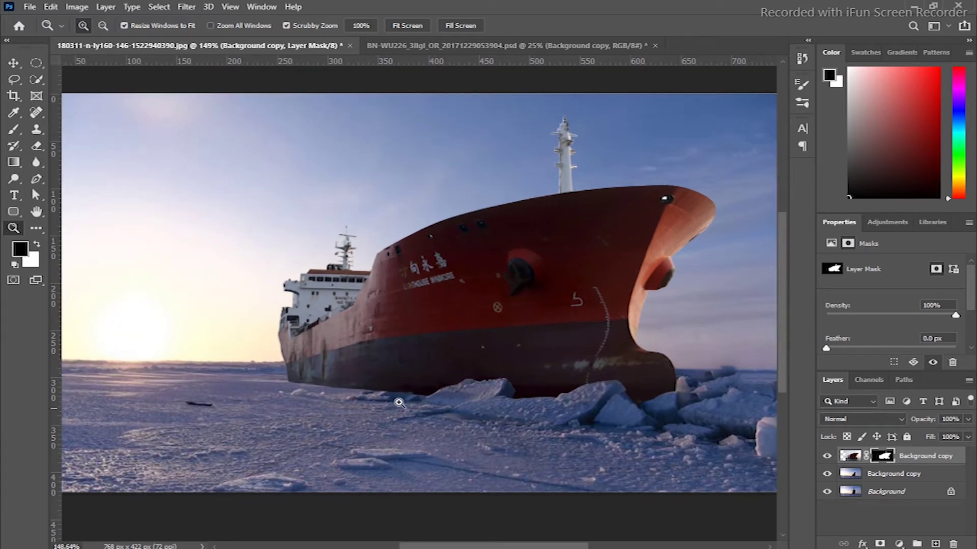
scroll(415, 417, up, 4)
scroll(386, 415, up, 3)
drag(360, 414, 421, 439)
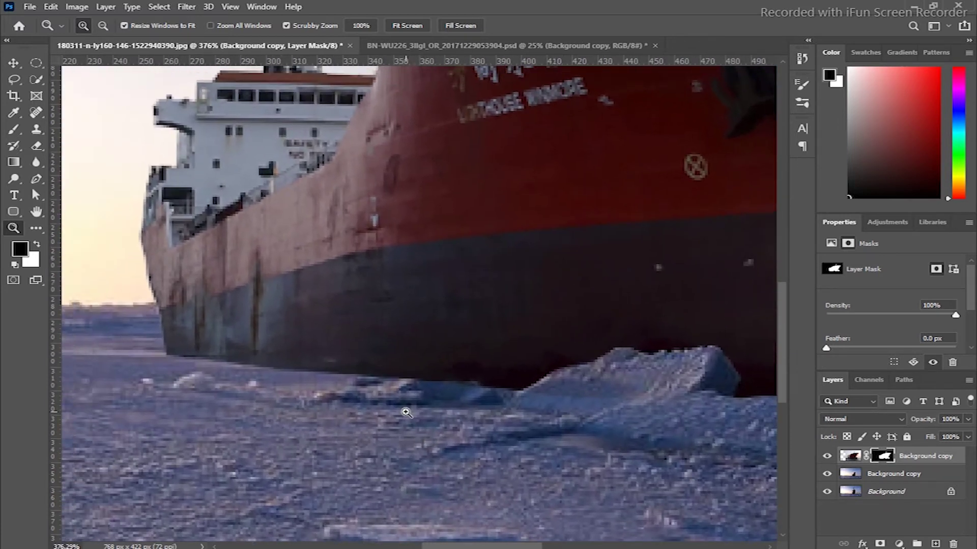
click(14, 128)
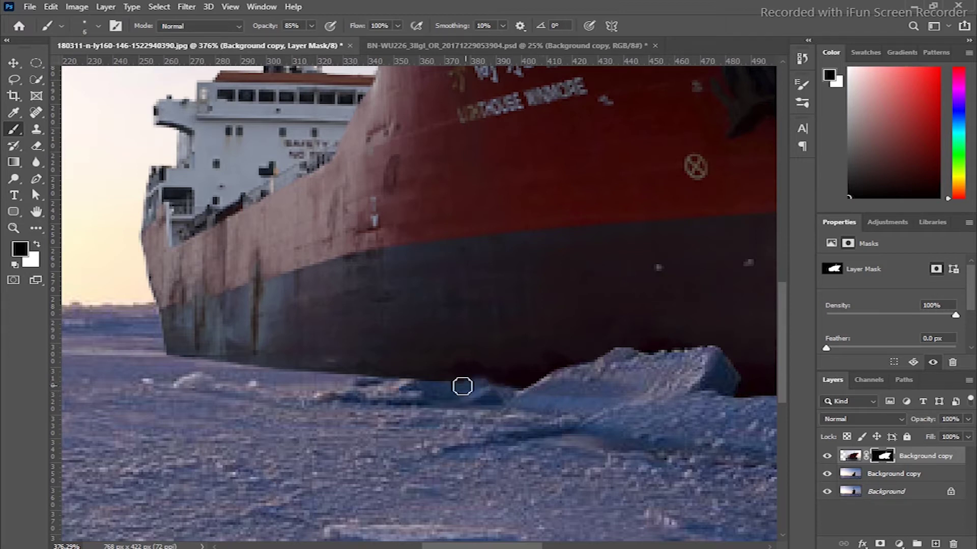
drag(290, 372, 84, 344)
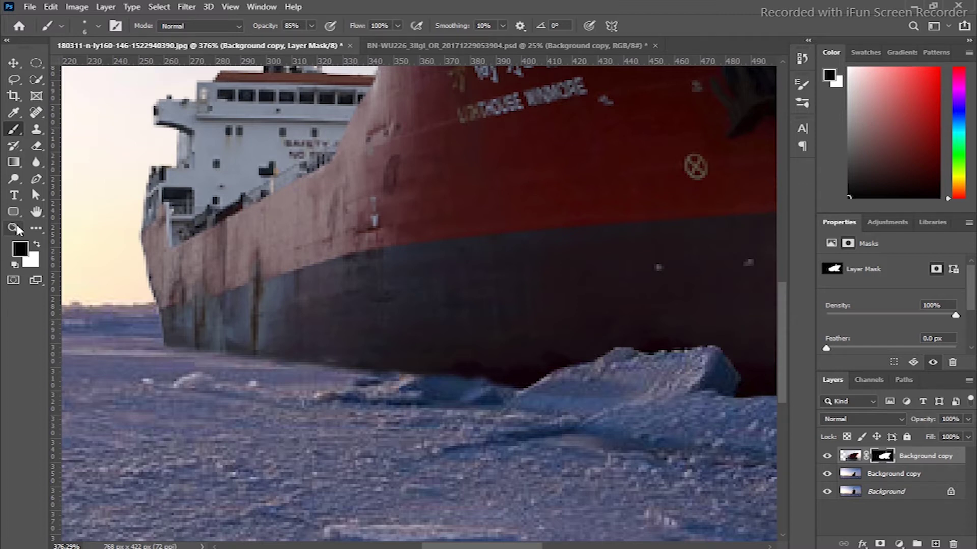
click(14, 228)
key(ctrl+0)
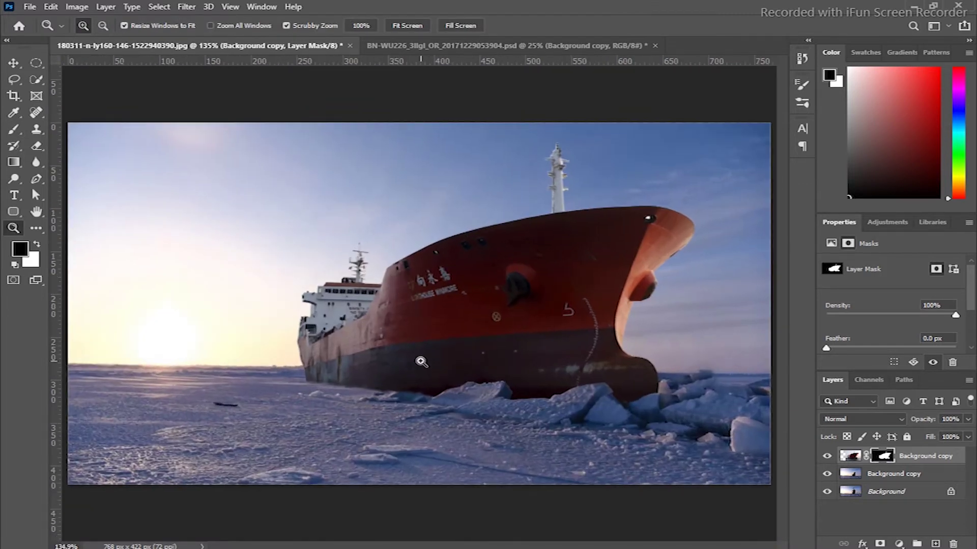
Step: Crop the left strip off the image, leaving it 573 × 422 px
click(13, 96)
drag(68, 304, 155, 318)
click(710, 26)
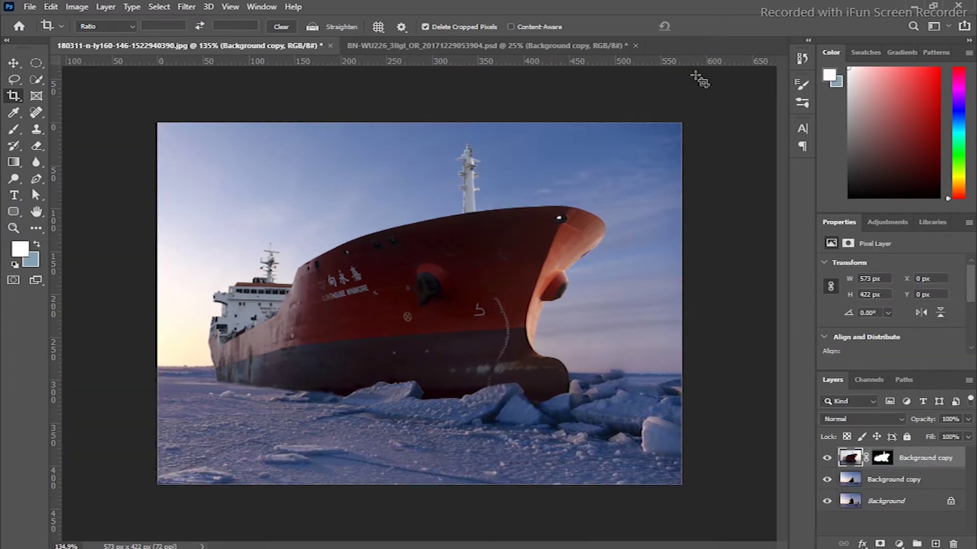
key(ctrl+0)
Step: Hide the ship layer to reveal the scene beneath
click(13, 228)
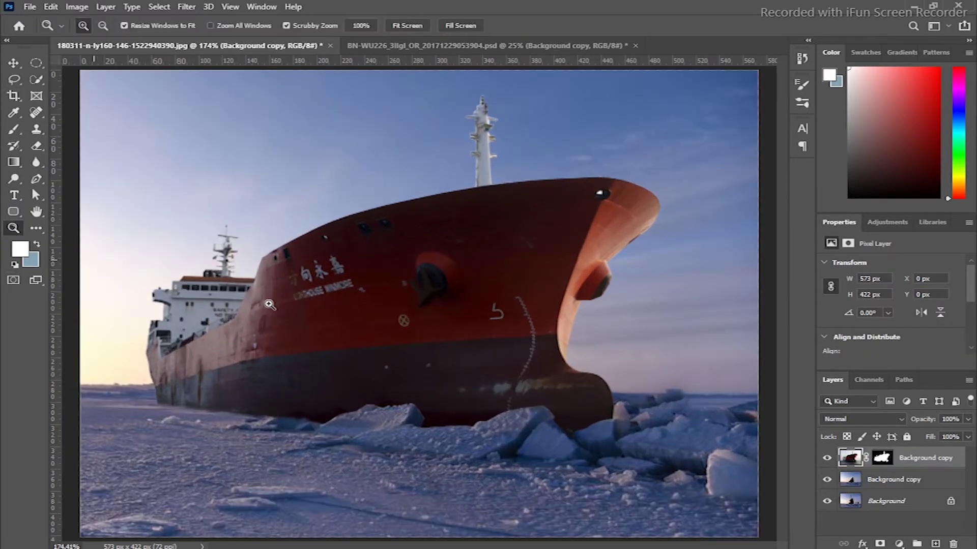
drag(371, 310, 757, 446)
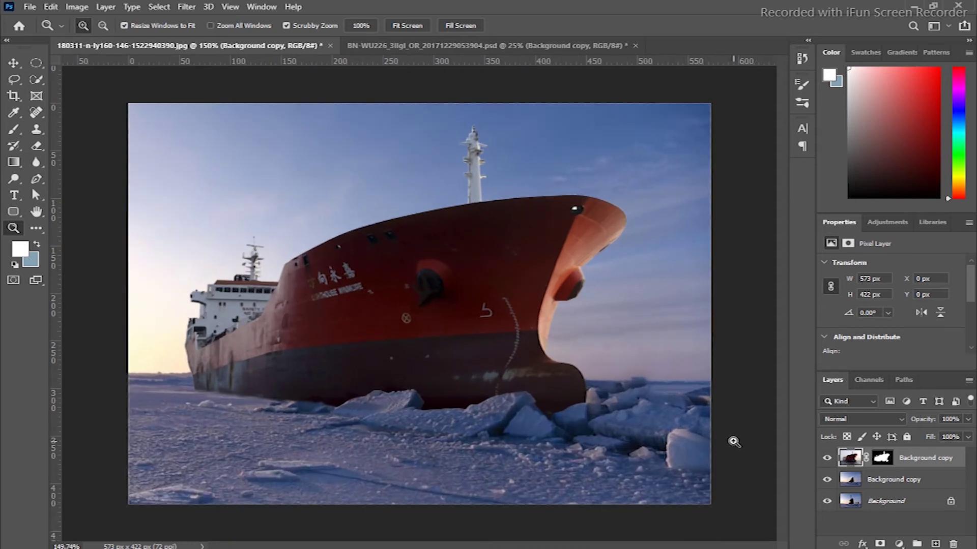
click(826, 459)
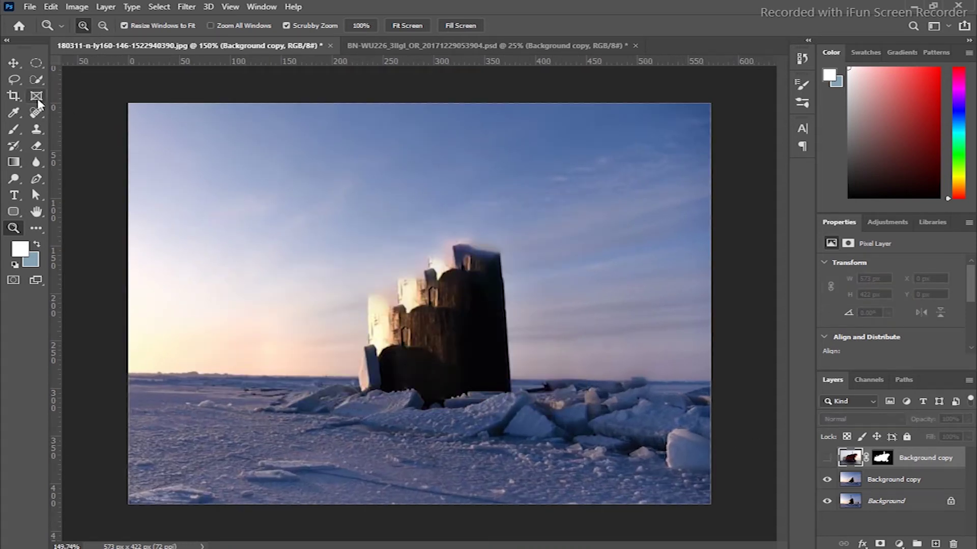
Step: Quick-select the sky down to the ice horizon on the lower Background copy, refining with Lasso
click(37, 80)
mouse_move(133, 131)
mouse_down()
mouse_move(279, 224)
mouse_move(653, 322)
mouse_up()
key(ctrl+d)
click(860, 479)
mouse_move(138, 114)
mouse_down()
mouse_move(344, 331)
mouse_move(647, 342)
mouse_up()
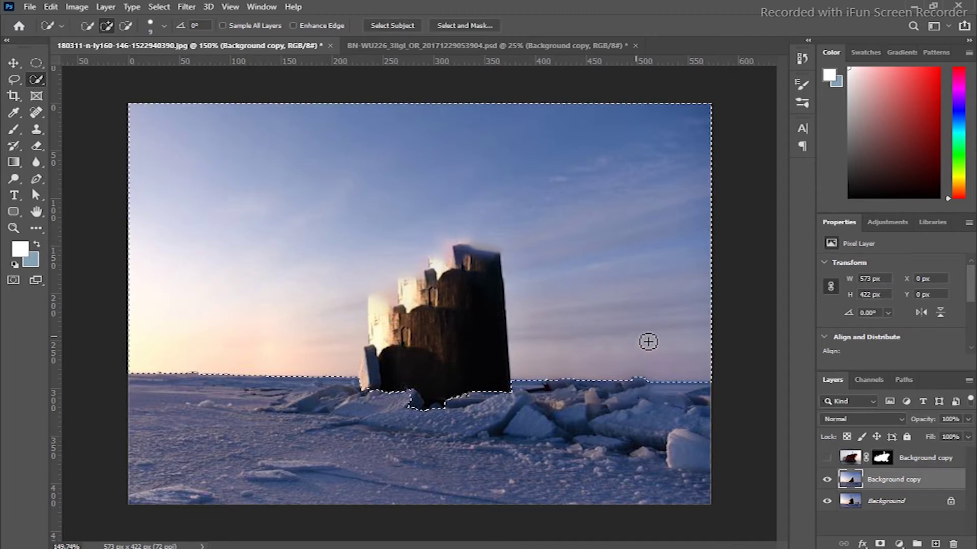
click(14, 79)
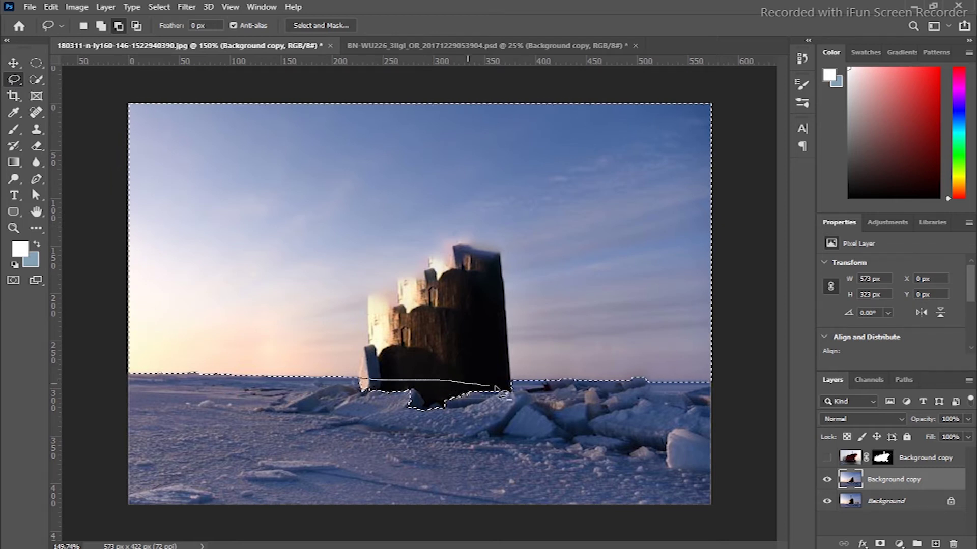
drag(362, 406, 361, 402)
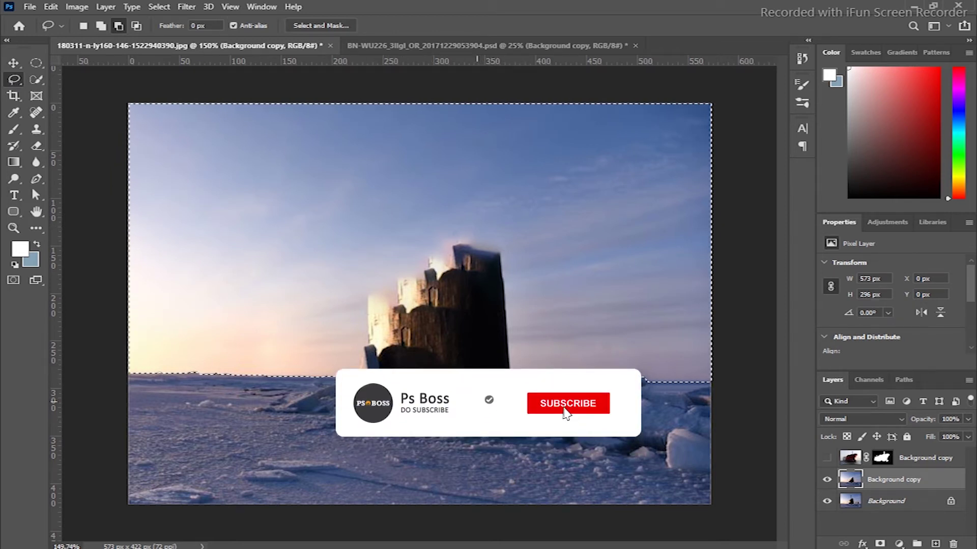
Step: Invert the selection and add a layer mask that hides the sky
click(880, 544)
click(826, 501)
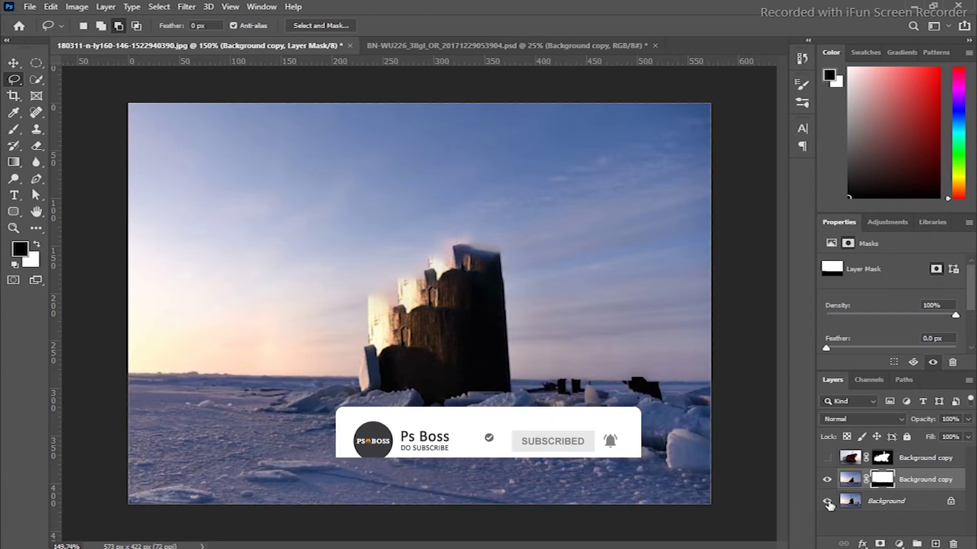
key(ctrl+z)
click(159, 6)
click(168, 57)
click(880, 544)
Step: Place the sky_04 fog image above the ice layer and give it a layer mask
click(827, 501)
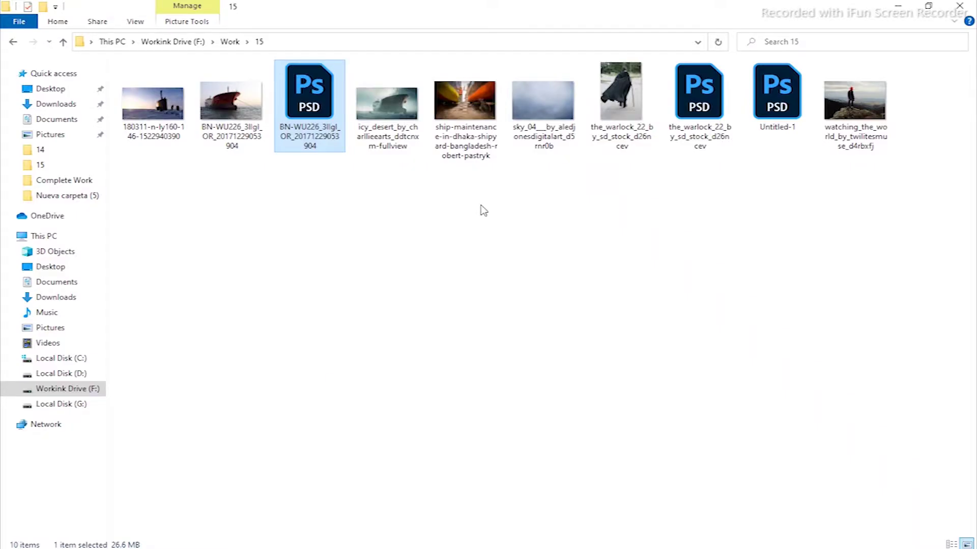
mouse_move(543, 101)
mouse_down()
mouse_move(455, 319)
mouse_move(593, 337)
mouse_up()
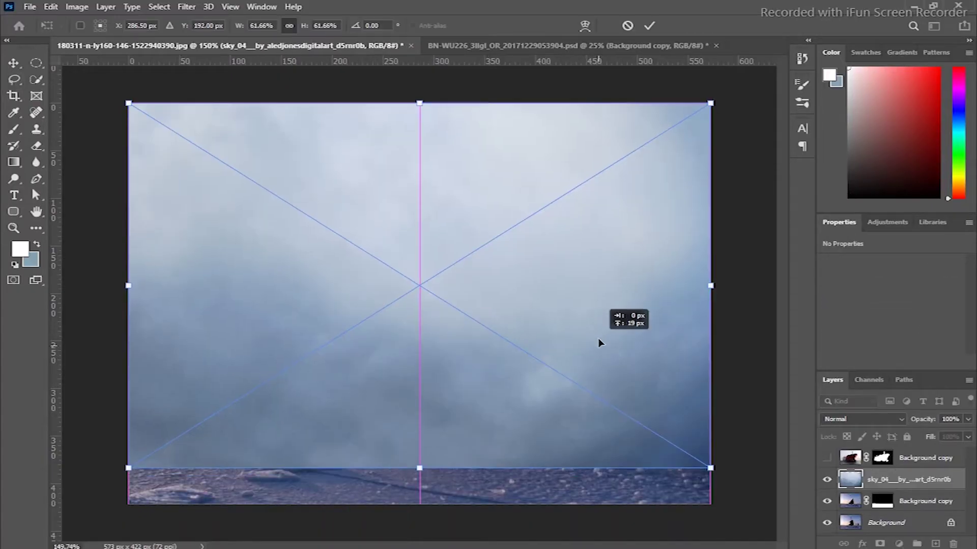
key(Return)
drag(910, 485, 910, 479)
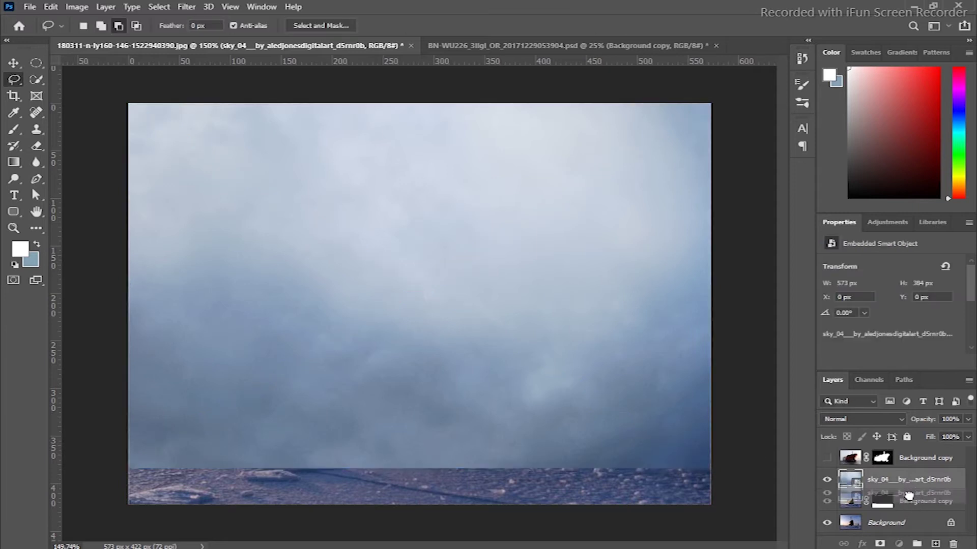
click(880, 544)
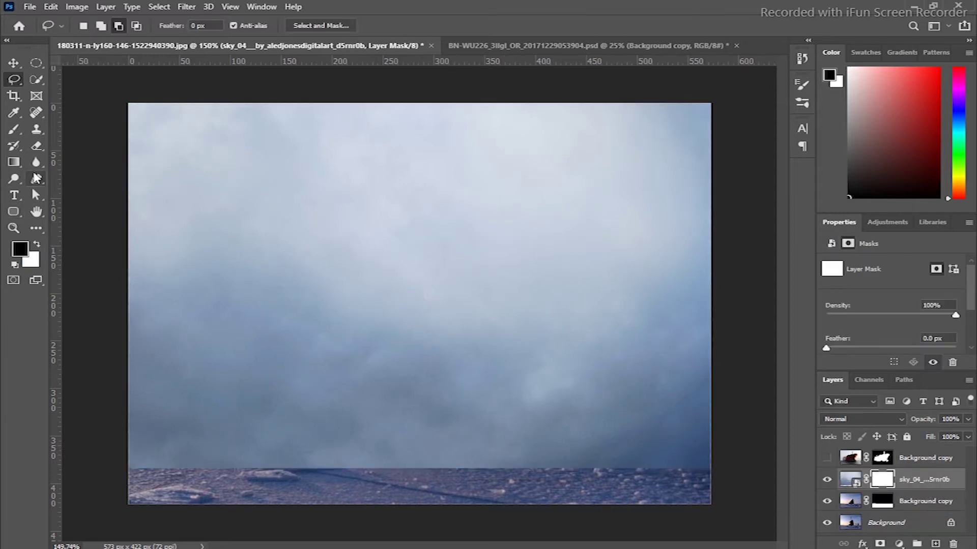
click(13, 162)
click(61, 163)
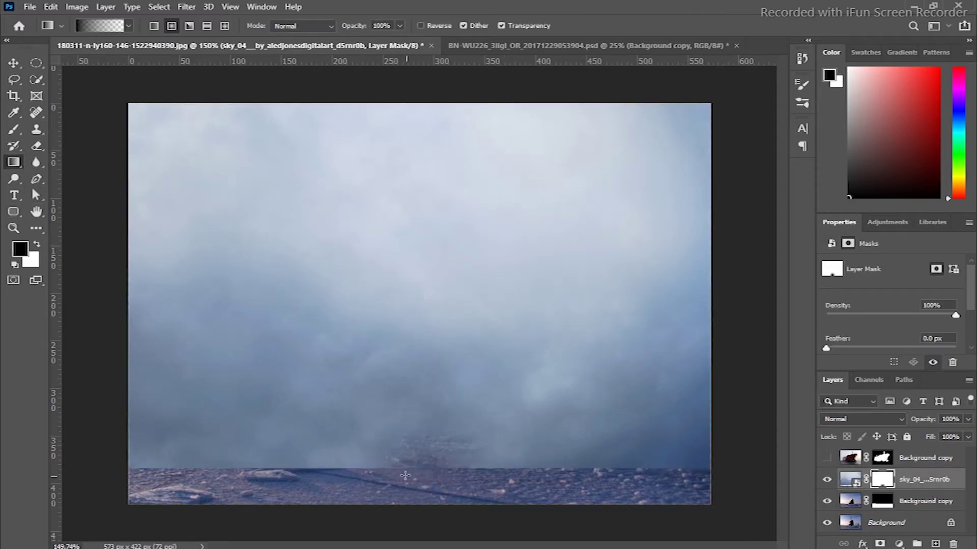
Step: Gradient the sky_04 mask black-to-white to fade fog into the ice, and show the ship
drag(419, 478, 420, 391)
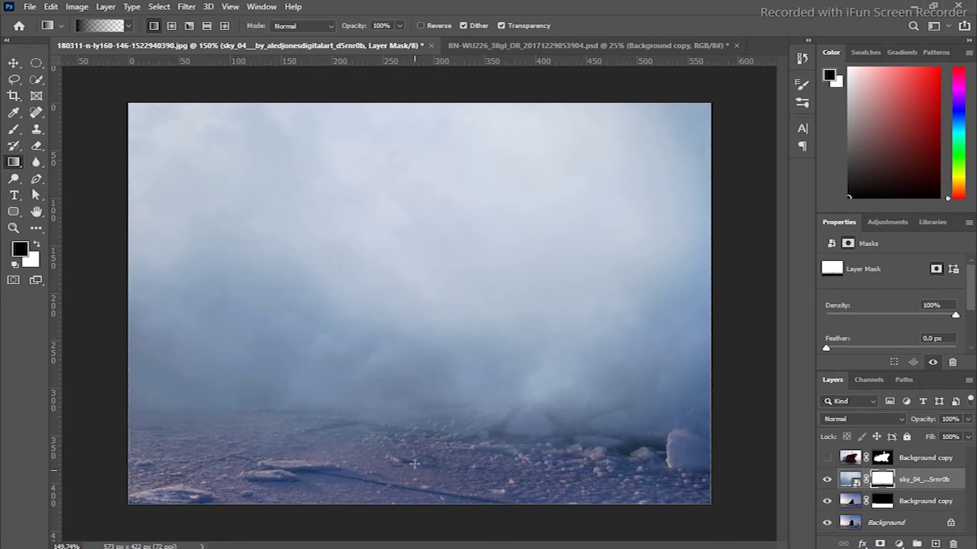
drag(421, 463, 423, 326)
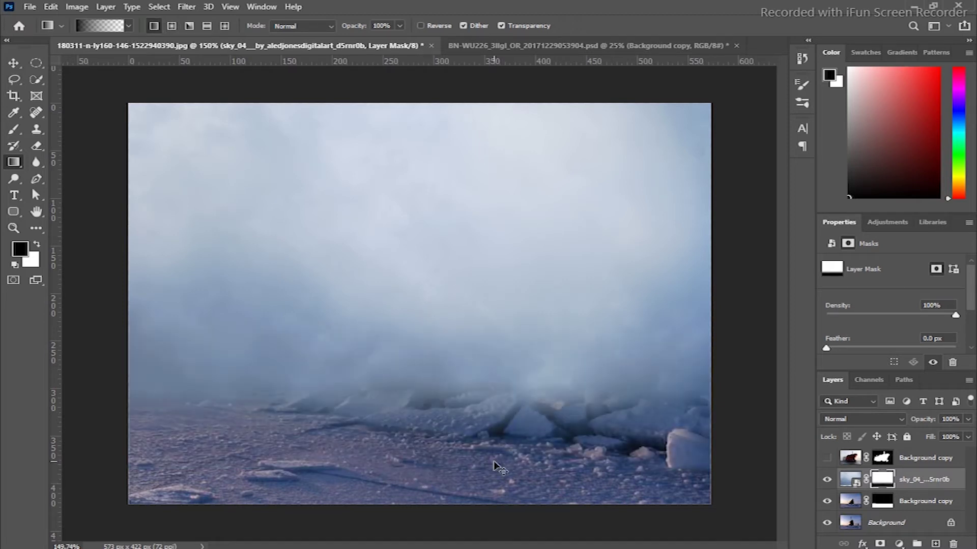
click(827, 459)
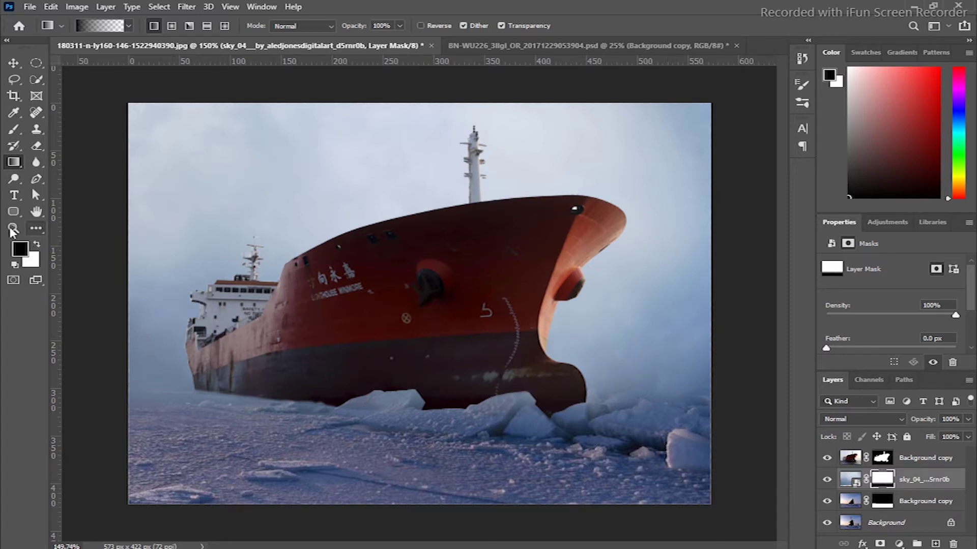
Step: Add an empty Layer 1 at the top of the layer stack
click(13, 227)
mouse_move(305, 366)
mouse_down()
mouse_move(332, 366)
mouse_move(316, 390)
mouse_up()
click(915, 458)
click(935, 543)
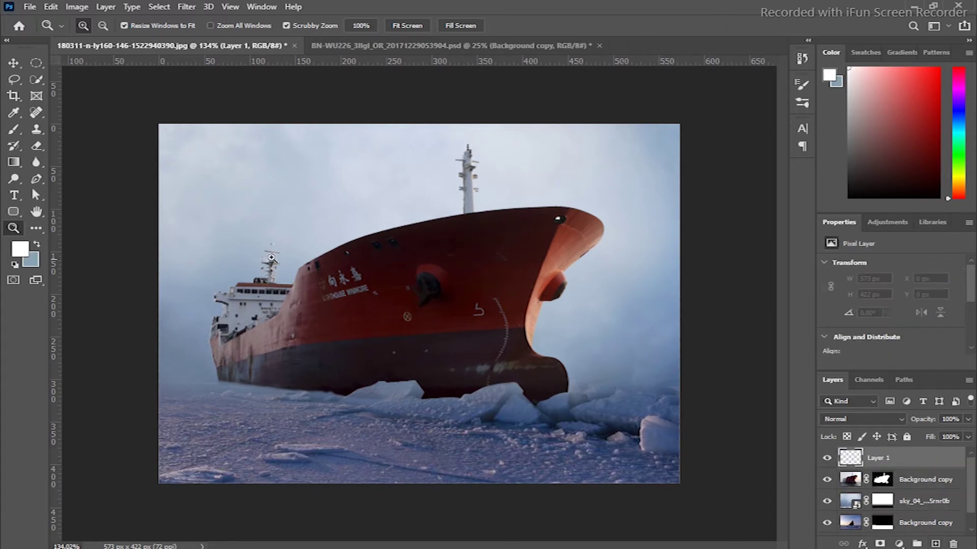
Step: Select the Brush tool with a fog brush from the presets' fog folder
right_click(14, 129)
click(61, 127)
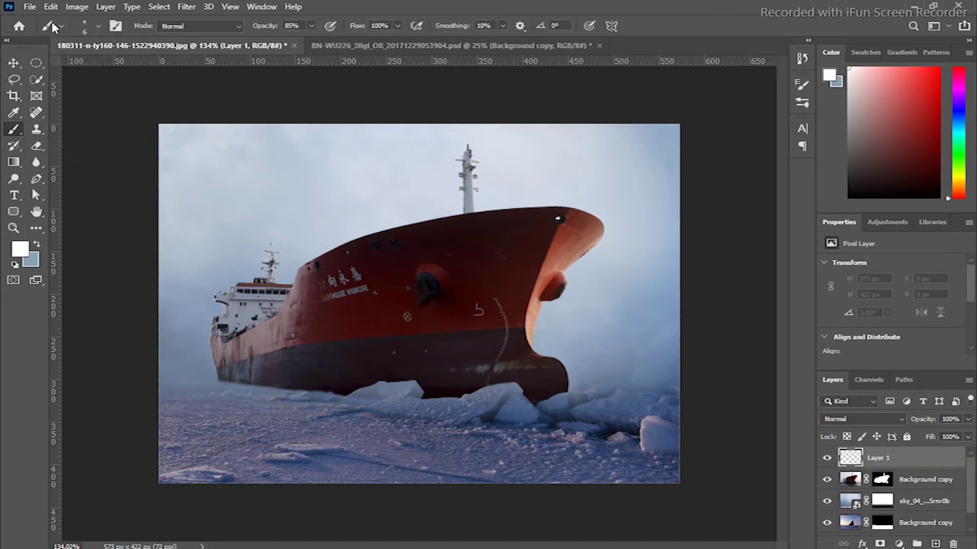
click(90, 27)
click(25, 169)
scroll(170, 283, down, 3)
click(25, 227)
scroll(97, 318, down, 3)
click(51, 348)
key(Return)
Step: Stamp soft fog over the ship on Layer 1 at 300–500 px sizes, undoing poor stamps
key(bracketleft)
key(bracketleft)
key(bracketleft)
key(bracketright)
key(bracketright)
key(bracketright)
click(381, 275)
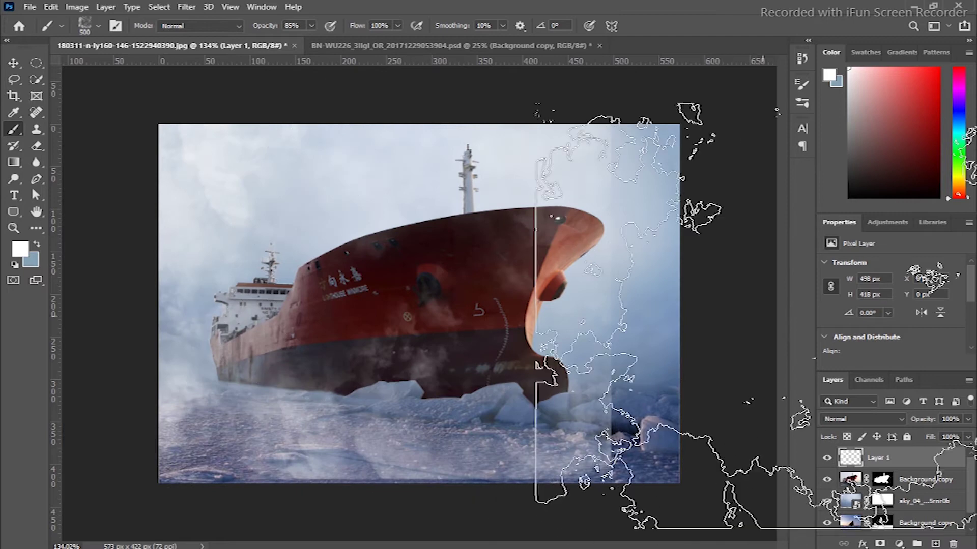
key(ctrl+z)
key(x)
click(374, 277)
key(ctrl+z)
key(bracketleft)
key(bracketleft)
click(314, 373)
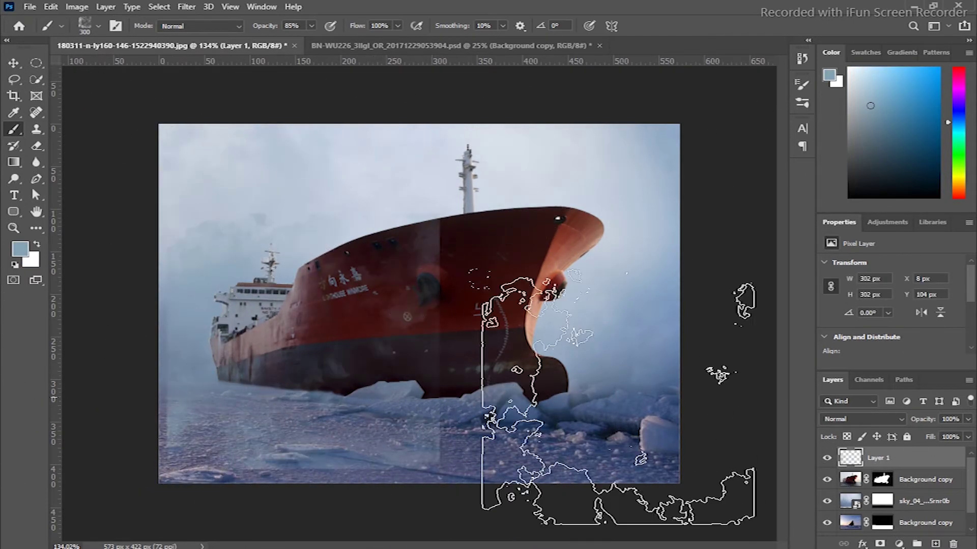
key(ctrl+z)
key(bracketright)
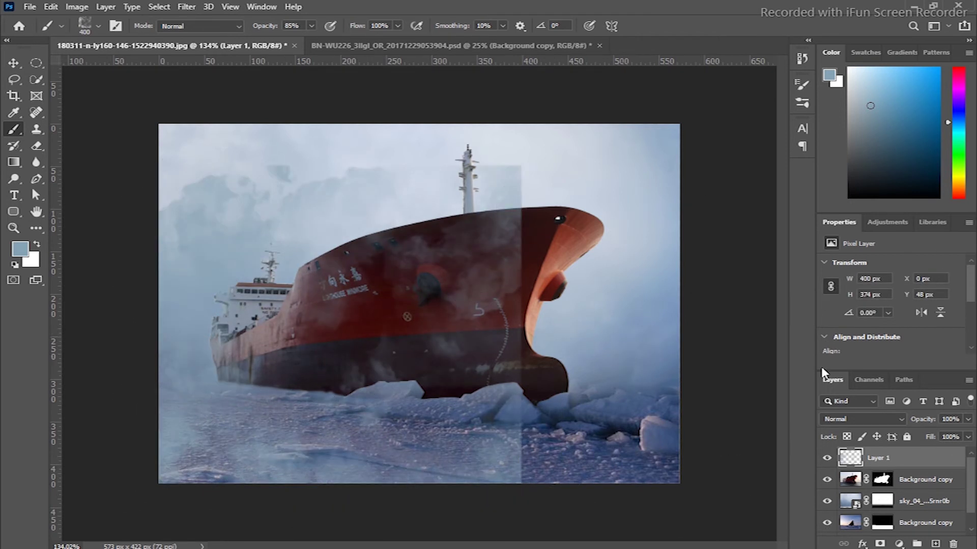
Step: Erase the hard-edged light patch over the ship and set Layer 1 opacity to 84%
click(36, 146)
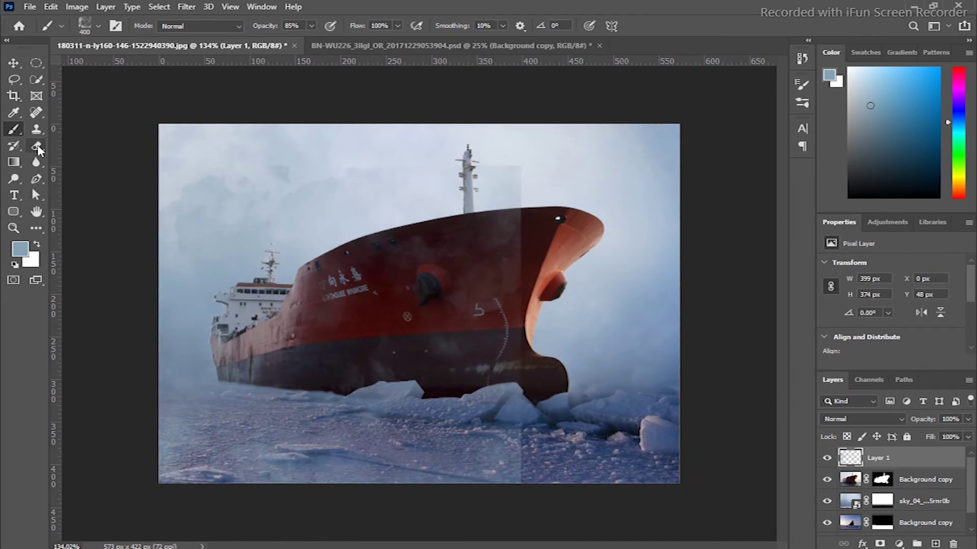
click(91, 148)
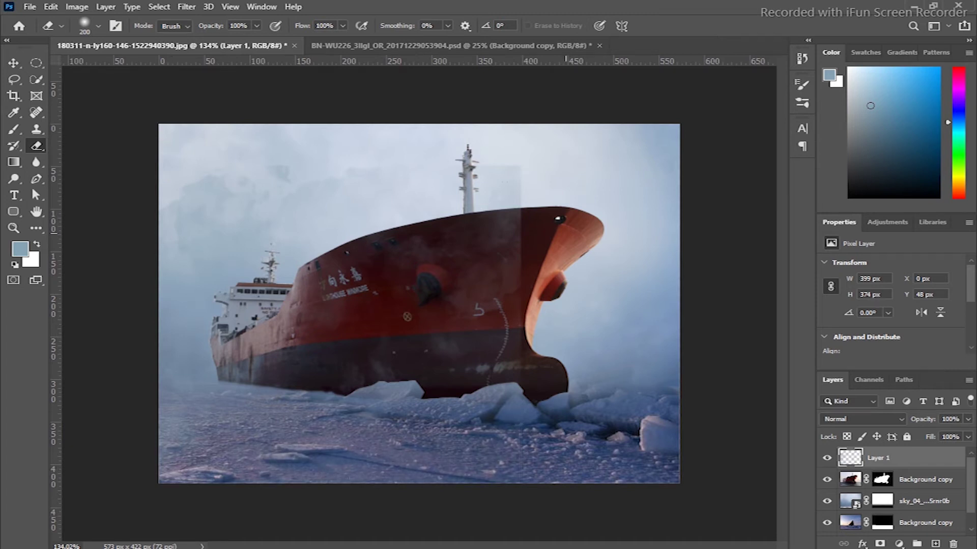
drag(508, 198, 312, 118)
drag(926, 421, 920, 425)
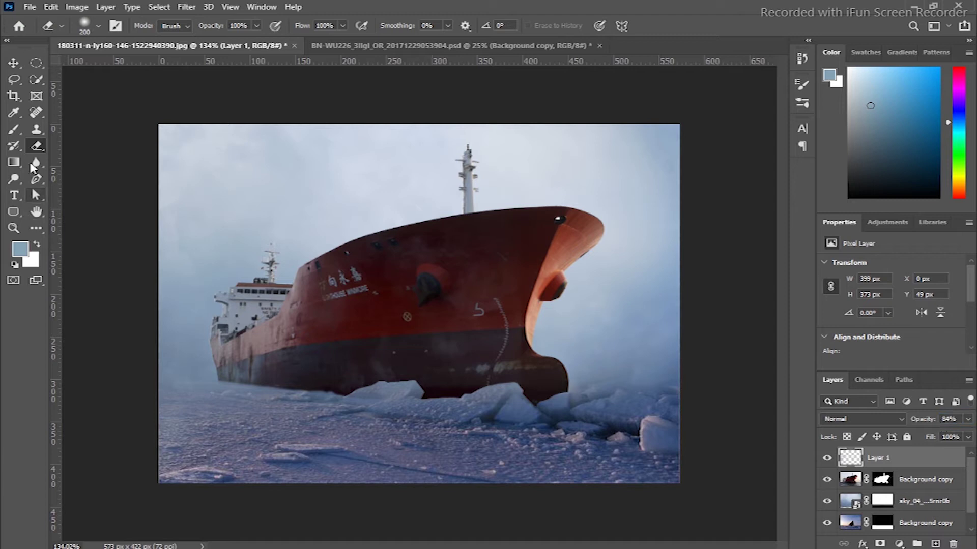
click(14, 130)
click(93, 24)
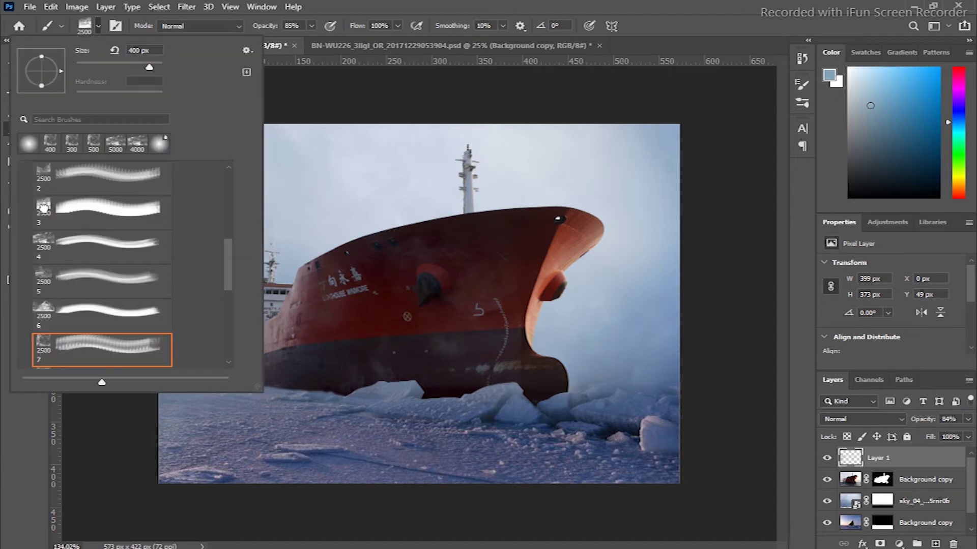
Step: Stamp fog over the lower-left ice and hull with a rotated 400 px fog brush
double_click(44, 209)
key(bracketleft)
key(bracketleft)
key(bracketleft)
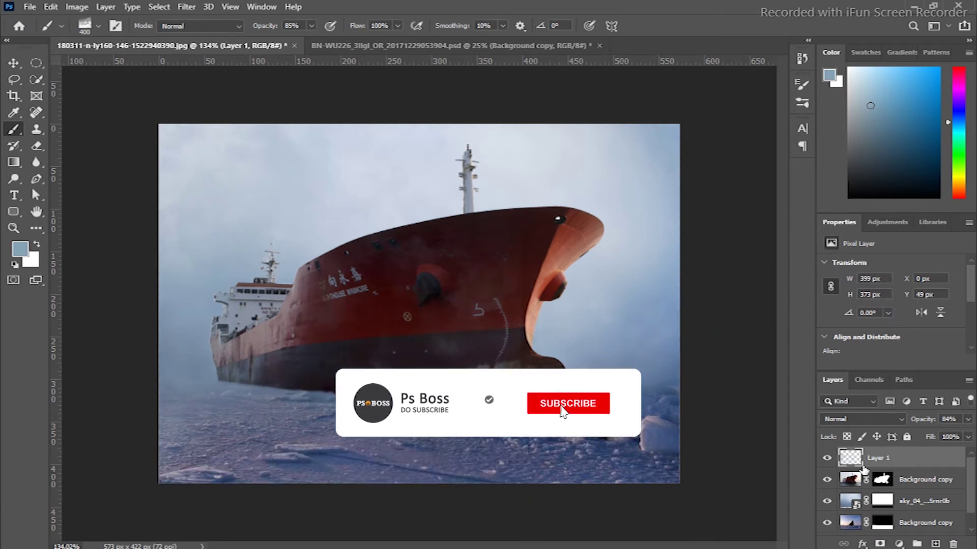
click(804, 90)
mouse_move(753, 222)
mouse_down()
mouse_move(752, 249)
mouse_move(750, 227)
mouse_up()
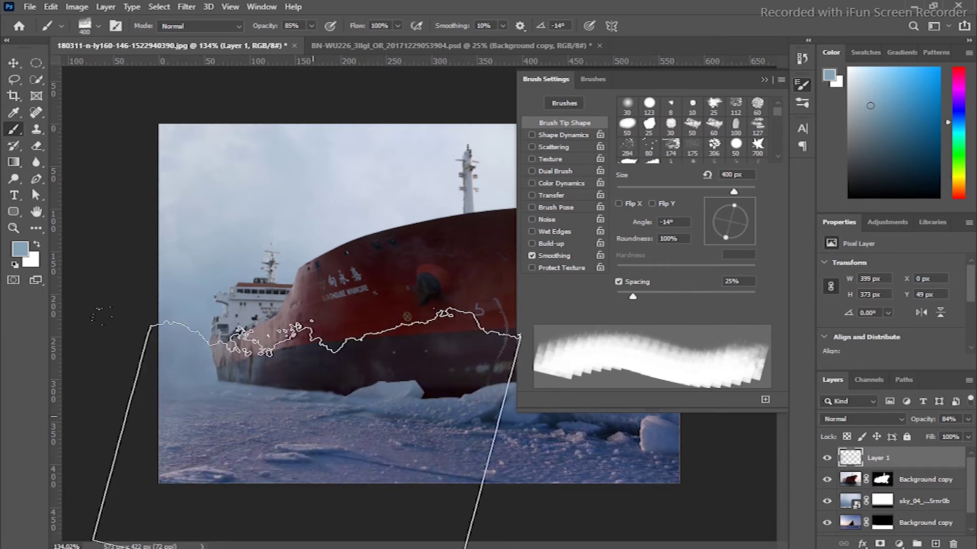
drag(346, 433, 239, 437)
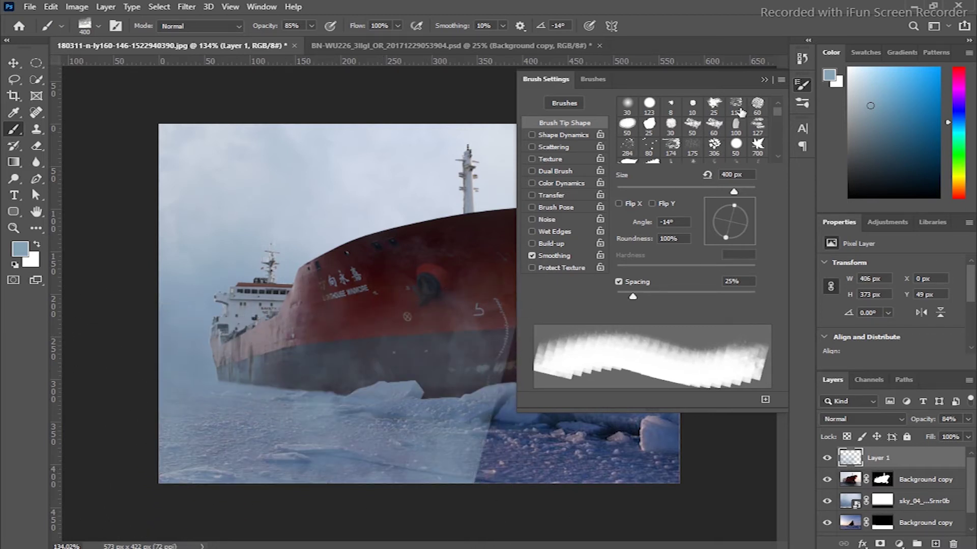
click(764, 80)
Step: Erase the fog's hard edges from the lower-left ice and the hull near the bow
click(36, 146)
drag(173, 456, 478, 448)
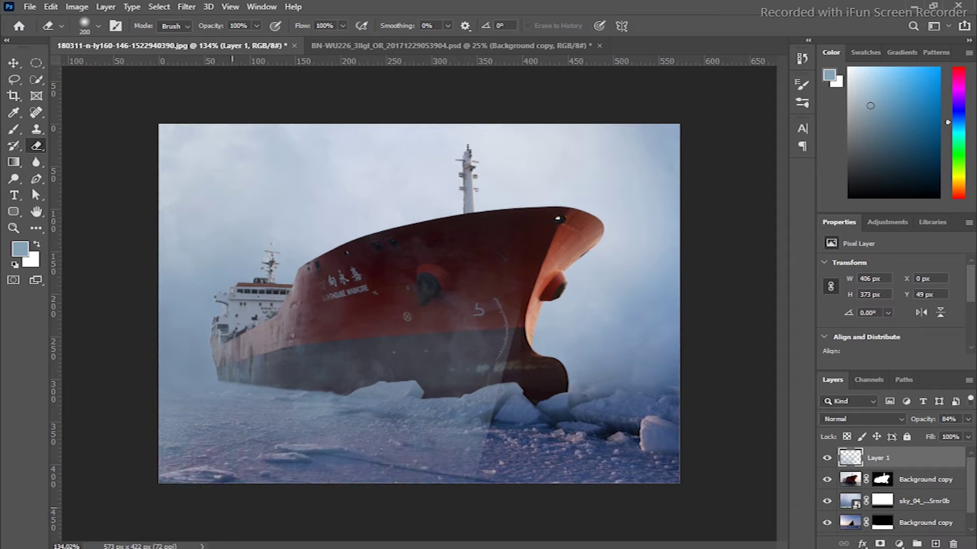
drag(489, 358, 502, 334)
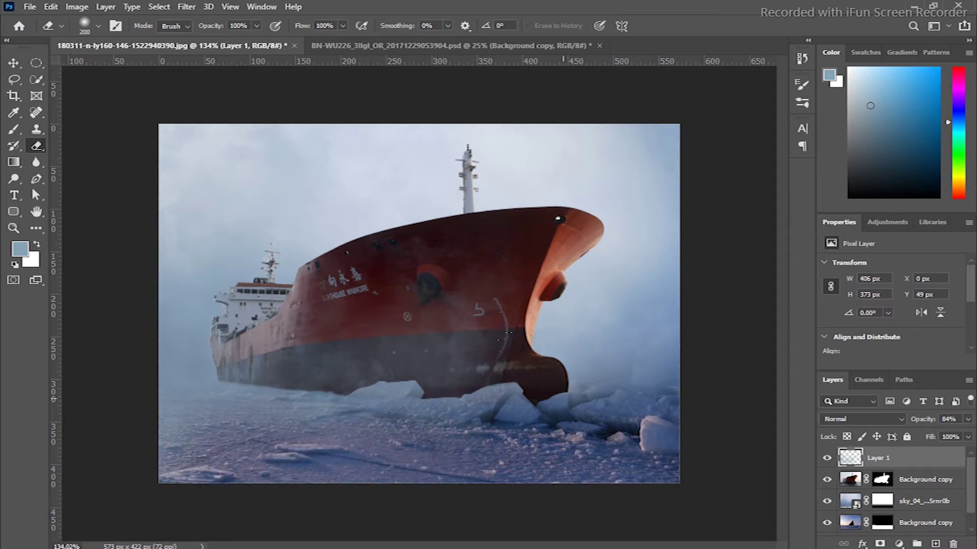
key(ctrl+0)
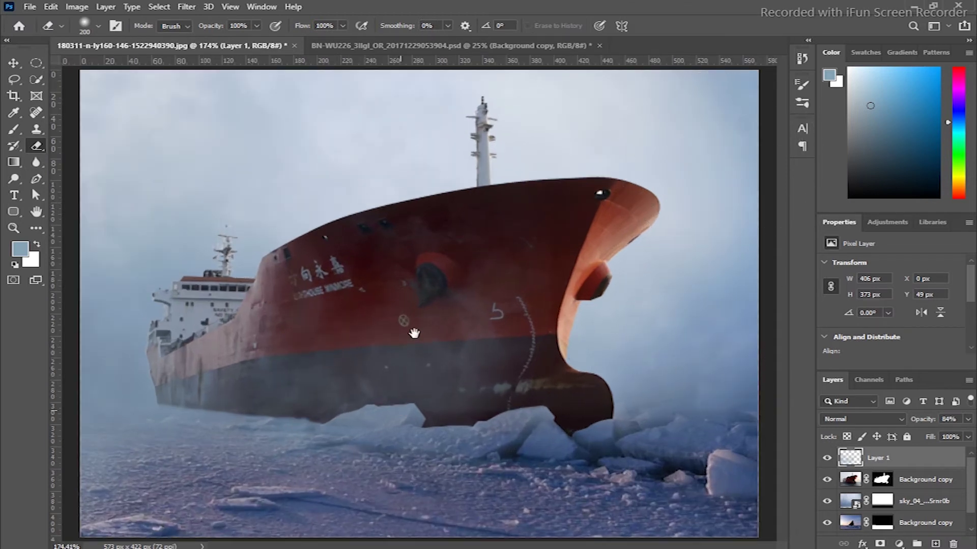
click(14, 228)
scroll(418, 304, down, 5)
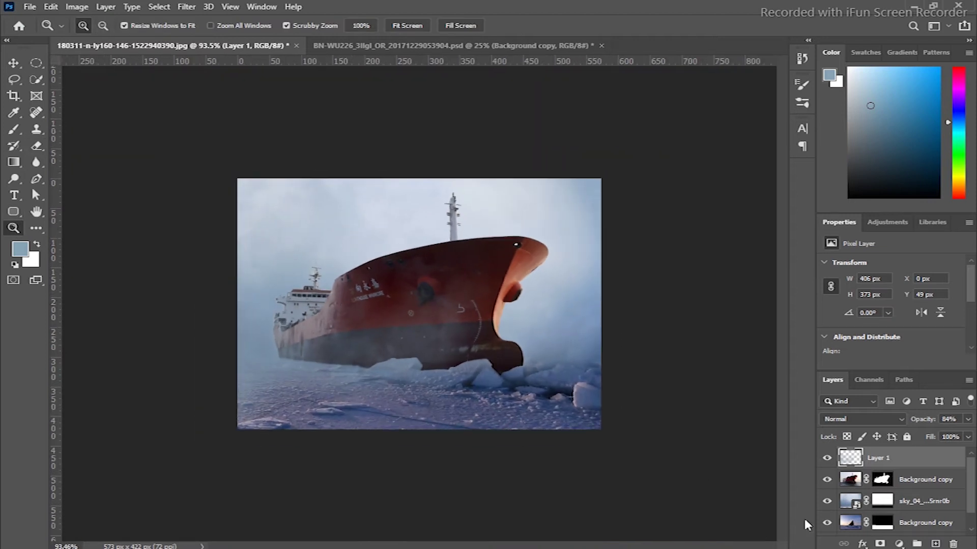
Step: Give the ice layer's midtones a Color Balance of -19, +22, +16, then compare it zoomed in
click(850, 524)
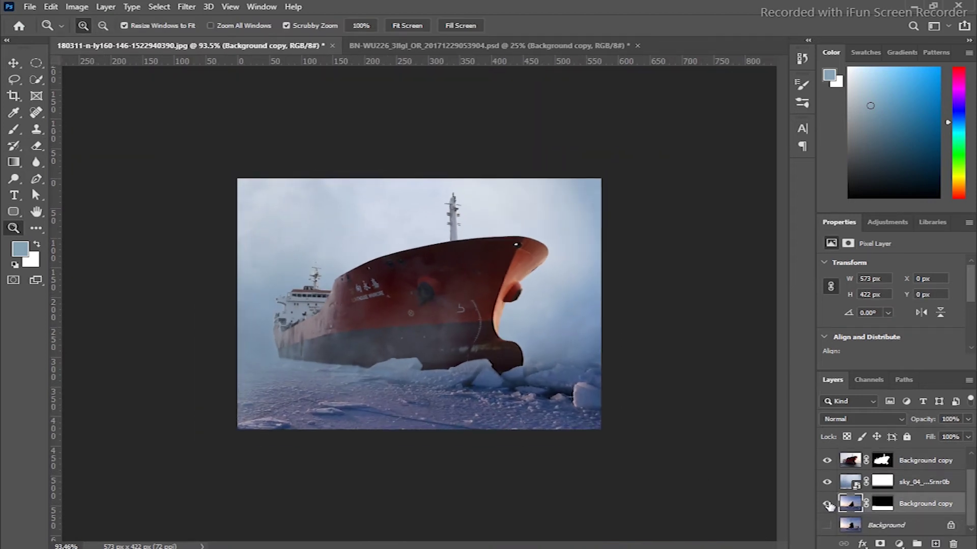
click(76, 6)
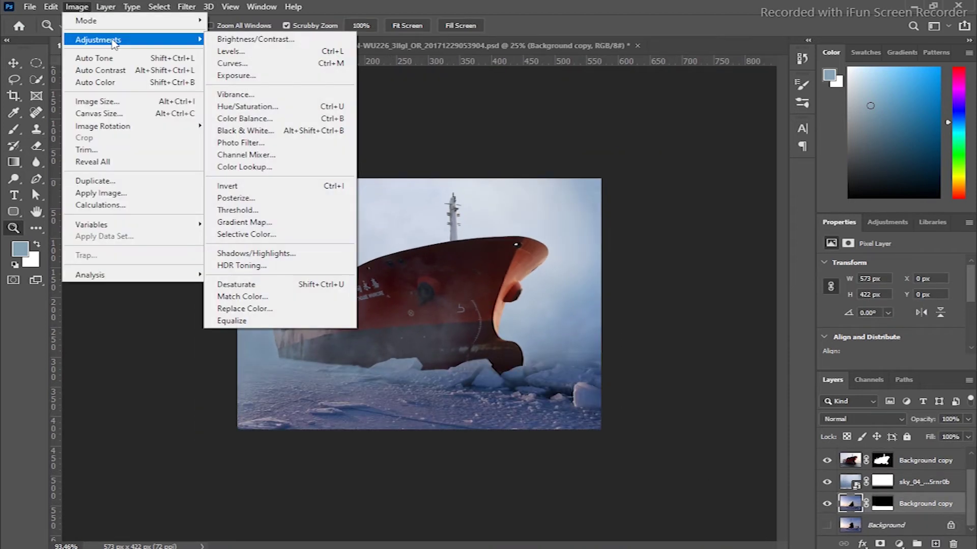
click(325, 116)
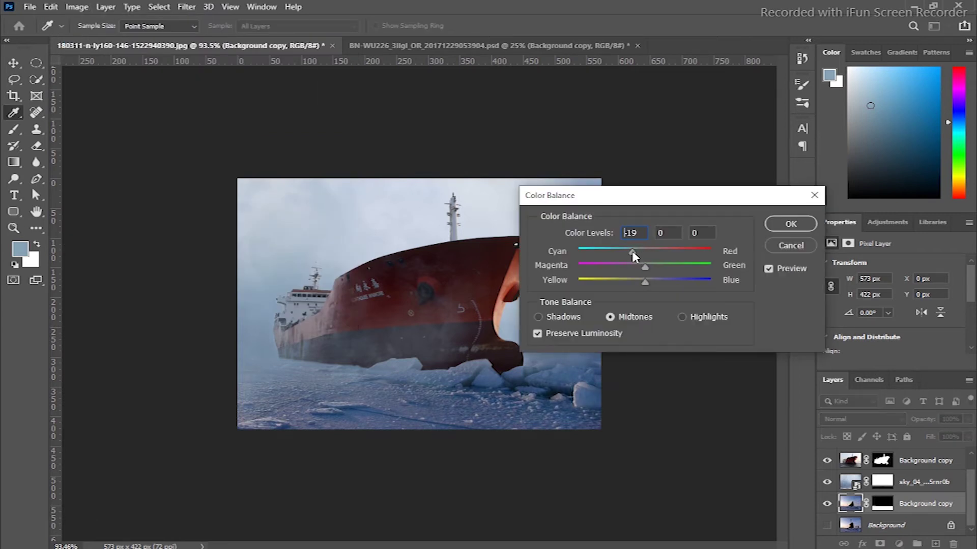
drag(662, 272, 660, 270)
drag(644, 282, 655, 283)
click(790, 224)
key(z)
mouse_move(534, 404)
mouse_down()
mouse_move(508, 431)
mouse_move(846, 504)
mouse_up()
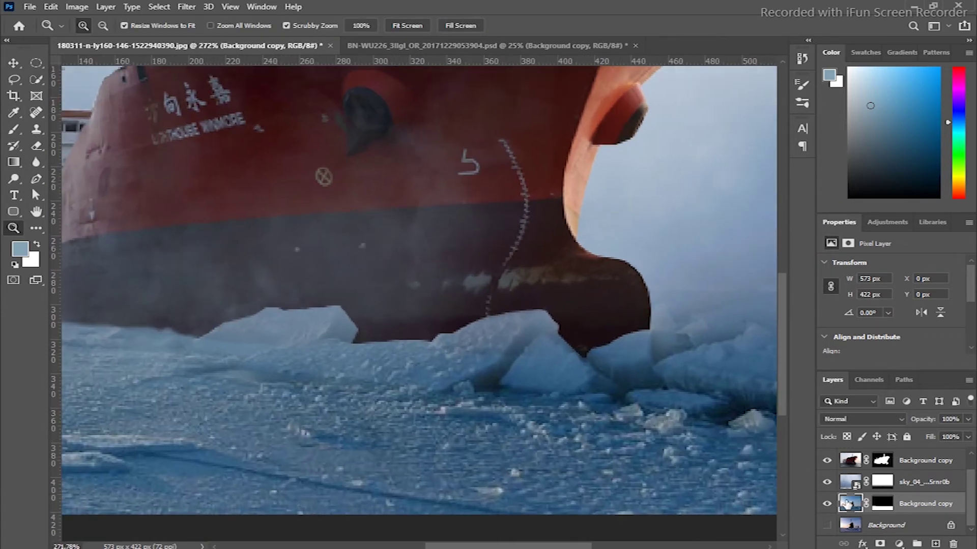
click(827, 504)
Step: Sample a dark navy colour and set up a Free Fog brush at 44% on a new layer
click(14, 113)
click(492, 375)
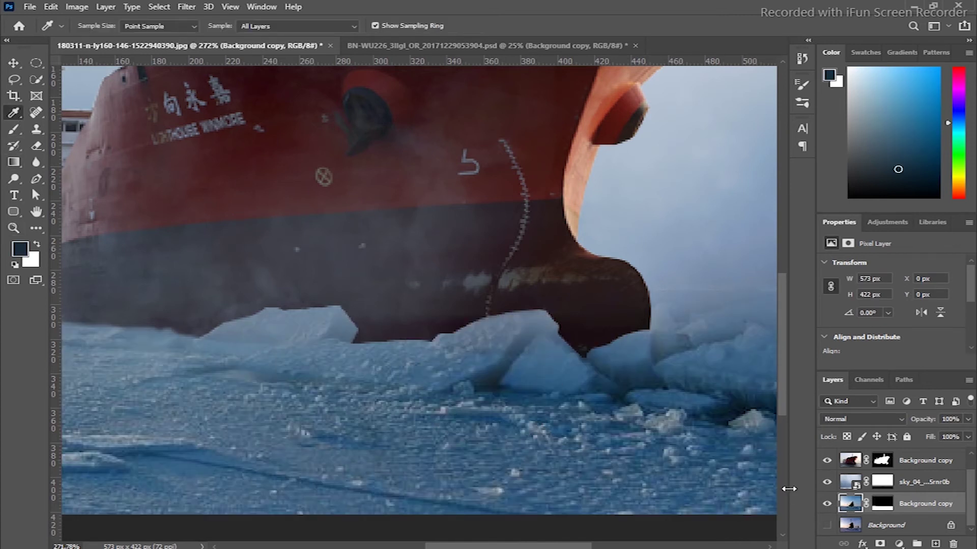
click(934, 543)
click(14, 130)
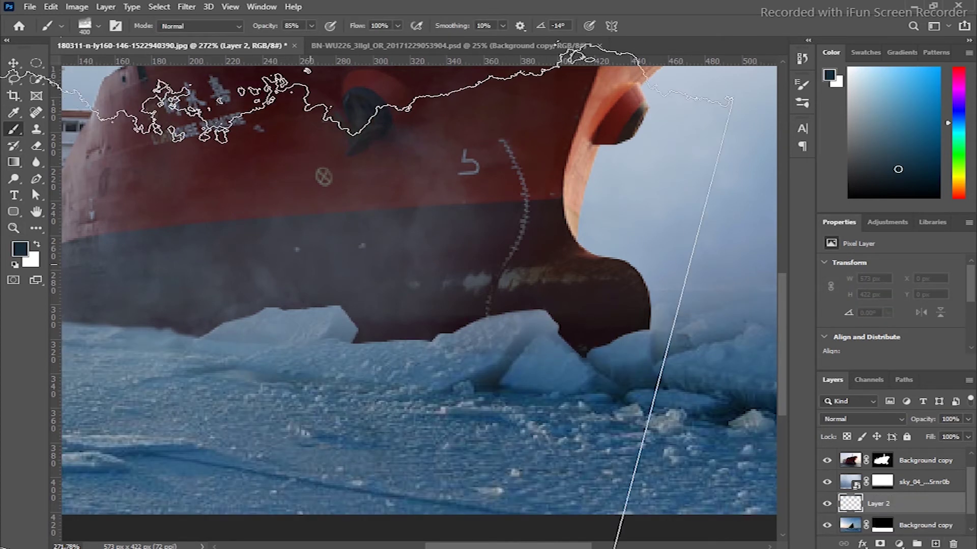
click(86, 26)
click(84, 189)
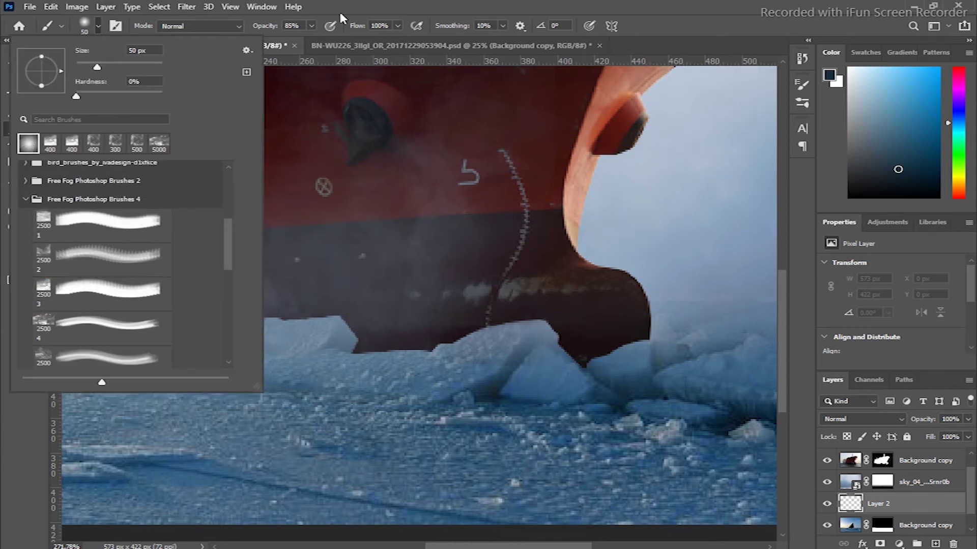
key(Return)
Step: Paint faint navy fog strokes around the ship's base and lower hull, undoing the last one
drag(264, 25, 244, 32)
drag(473, 346, 386, 367)
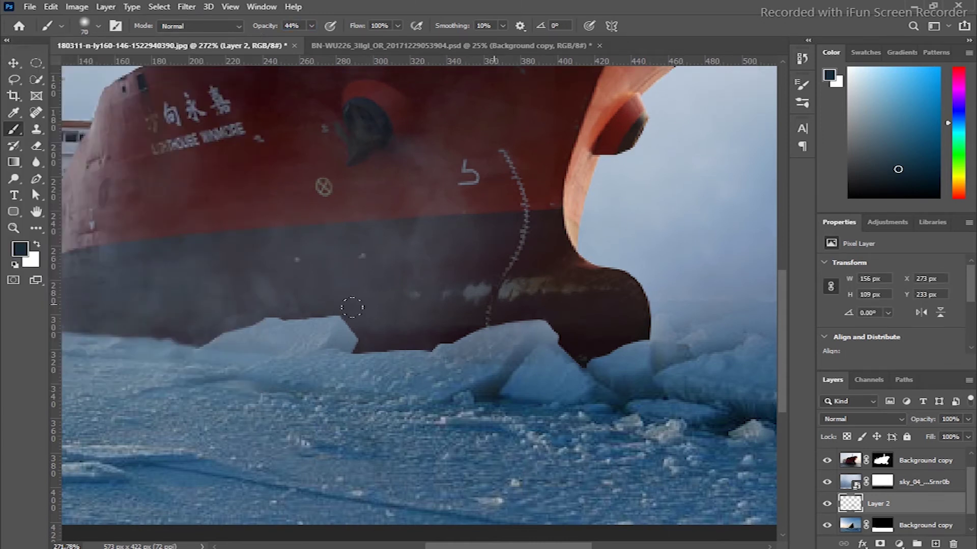
drag(524, 297, 563, 272)
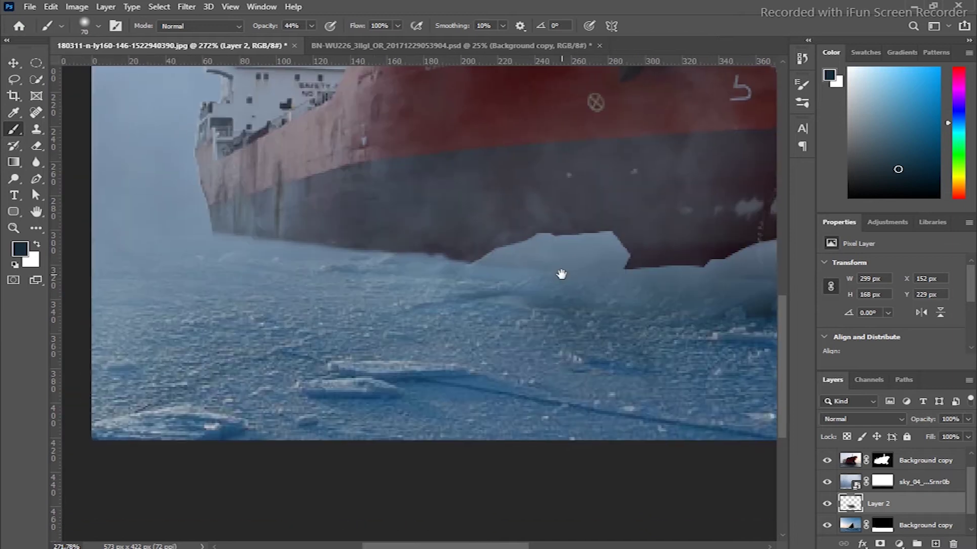
key(bracketright)
key(bracketright)
key(bracketright)
mouse_move(628, 255)
mouse_down()
mouse_move(730, 344)
mouse_move(481, 304)
mouse_up()
mouse_move(543, 260)
mouse_down()
mouse_move(371, 283)
mouse_move(478, 295)
mouse_up()
key(bracketleft)
key(bracketleft)
key(bracketleft)
drag(655, 268, 207, 316)
drag(300, 319, 425, 338)
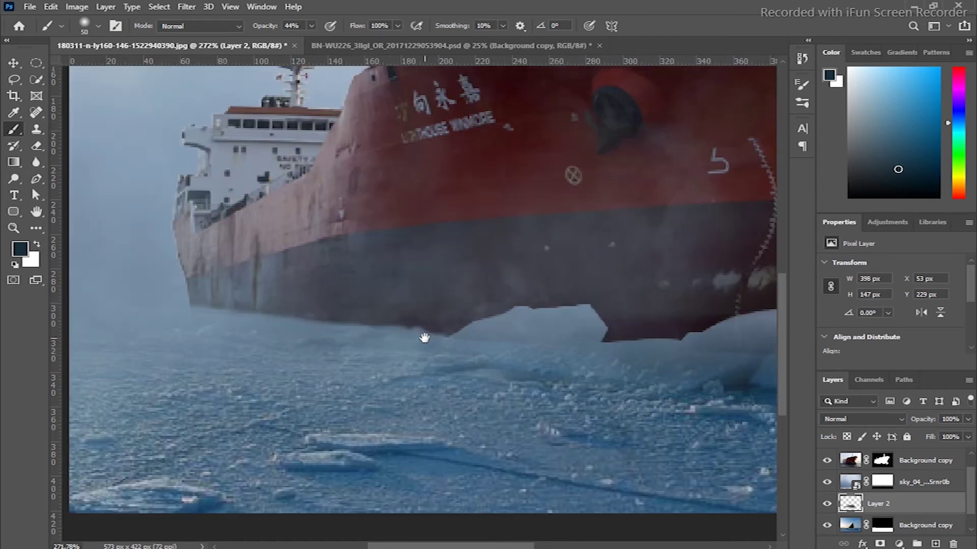
drag(602, 329, 355, 304)
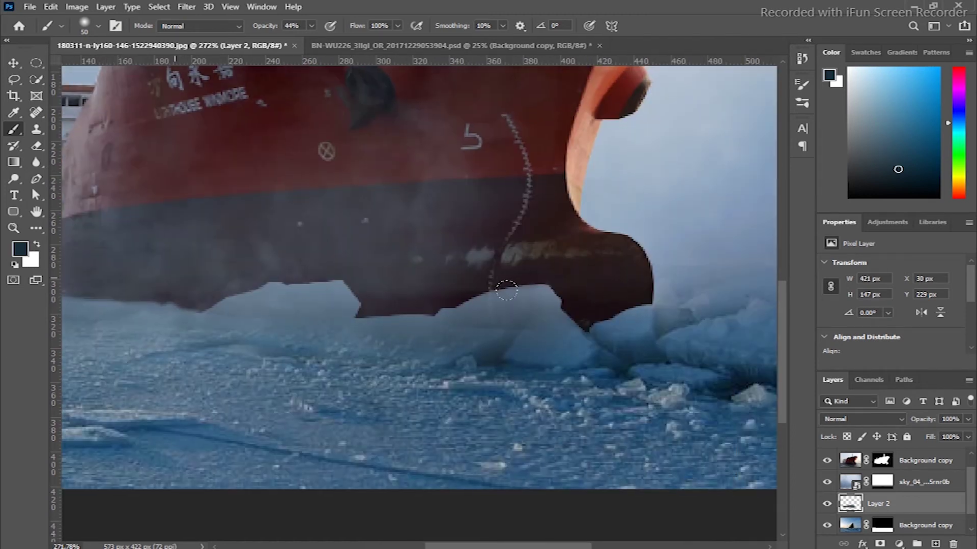
click(11, 227)
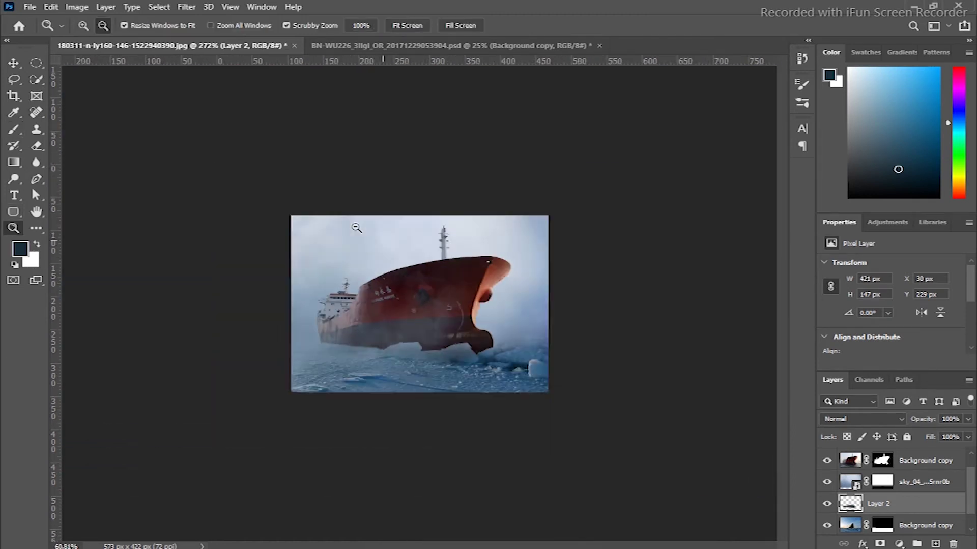
drag(489, 374, 509, 377)
key(ctrl+z)
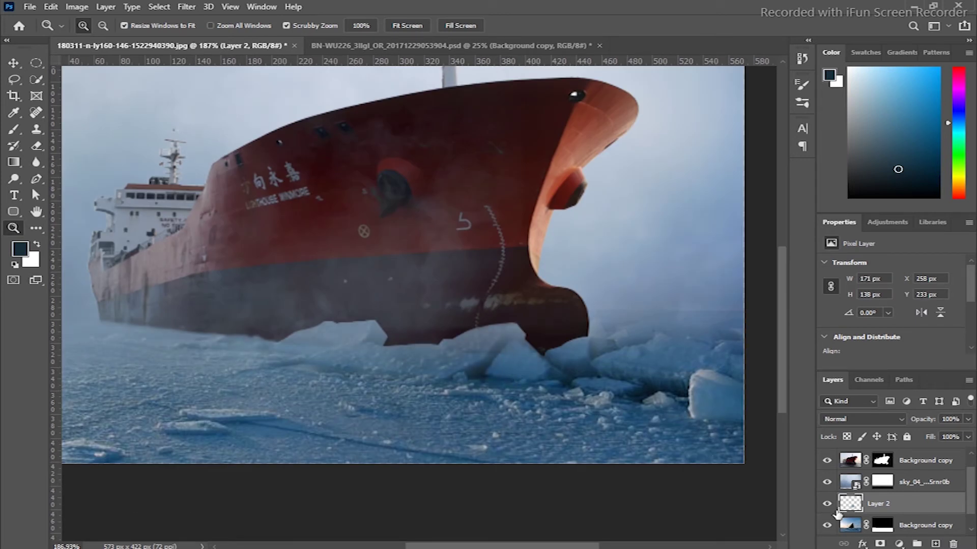
Step: Set a black foreground at 100% brush opacity and delete the fog layer, Layer 2
click(14, 112)
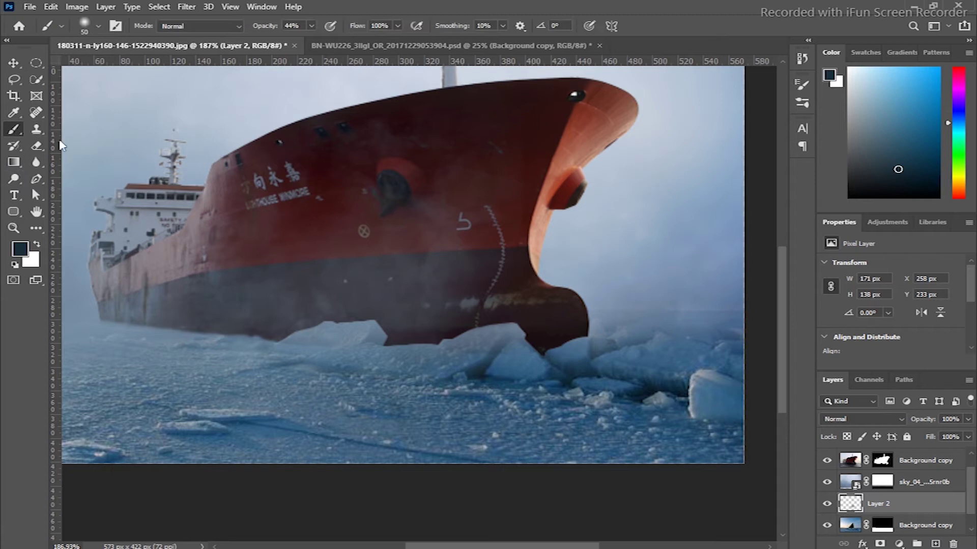
click(20, 249)
click(432, 302)
click(739, 136)
key(b)
key(0)
mouse_move(854, 505)
mouse_down()
mouse_move(875, 457)
mouse_move(865, 523)
mouse_up()
key(Delete)
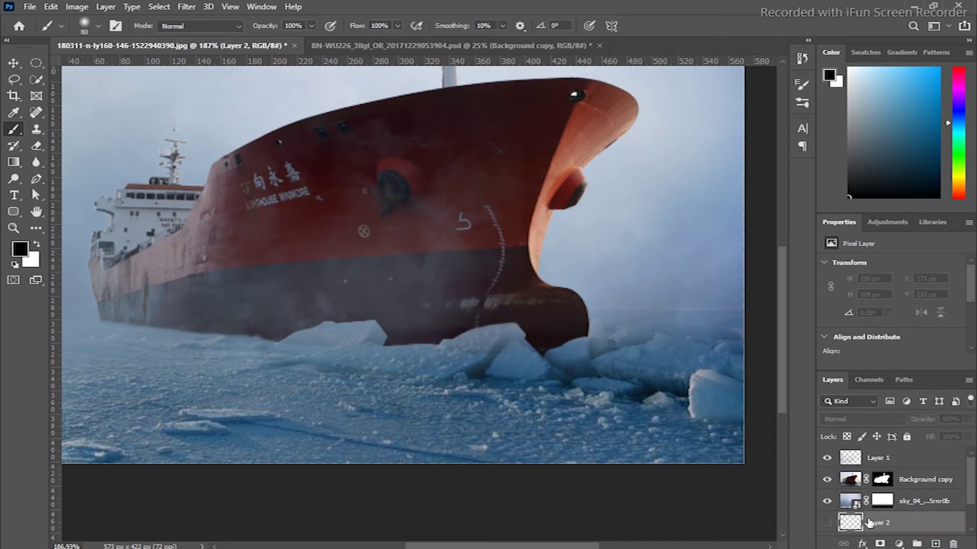
Step: Hide the Layer 1 fog and paint dark shading under the ship on a new layer
click(828, 520)
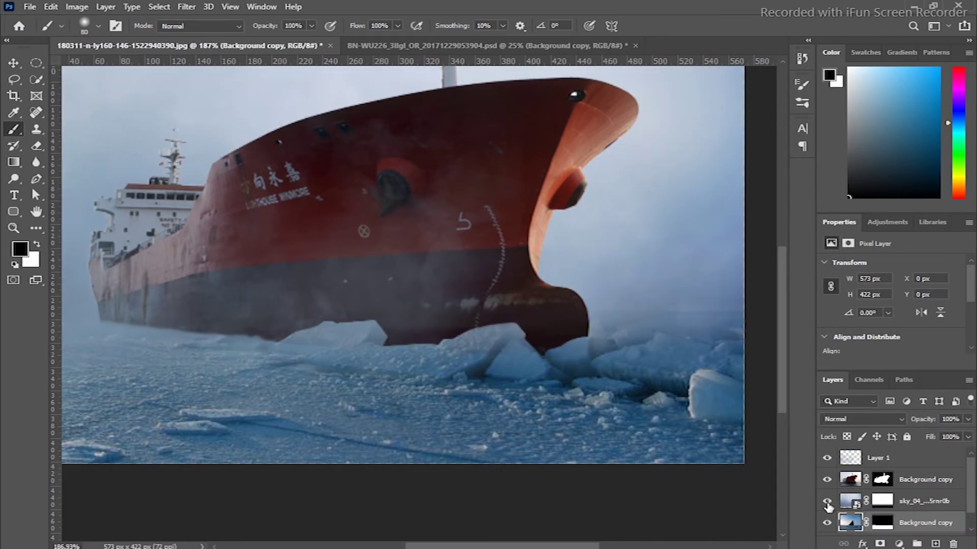
click(827, 501)
click(827, 457)
key(ctrl+shift+alt+n)
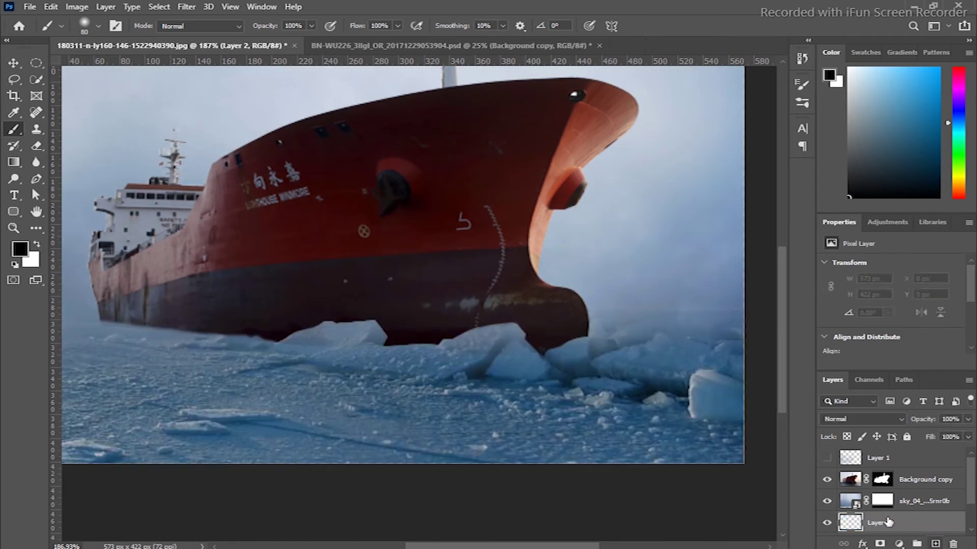
drag(349, 290, 551, 307)
mouse_move(85, 266)
mouse_down()
mouse_move(251, 277)
mouse_move(572, 323)
mouse_up()
Step: Paint black on the sky_04 mask along the hull's base to reveal dark shading
key(z)
scroll(842, 493, up, 2)
click(828, 501)
click(882, 501)
key(b)
mouse_move(249, 336)
mouse_down()
mouse_move(602, 355)
mouse_move(566, 342)
mouse_up()
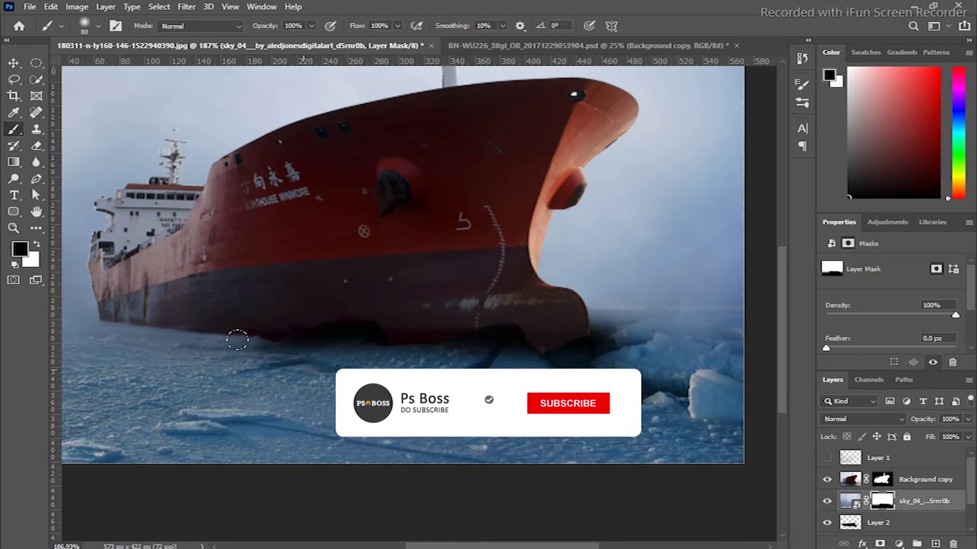
drag(279, 344, 102, 326)
Step: Switch to a white 30 px brush and select the hull-shadow Layer 2
key([)
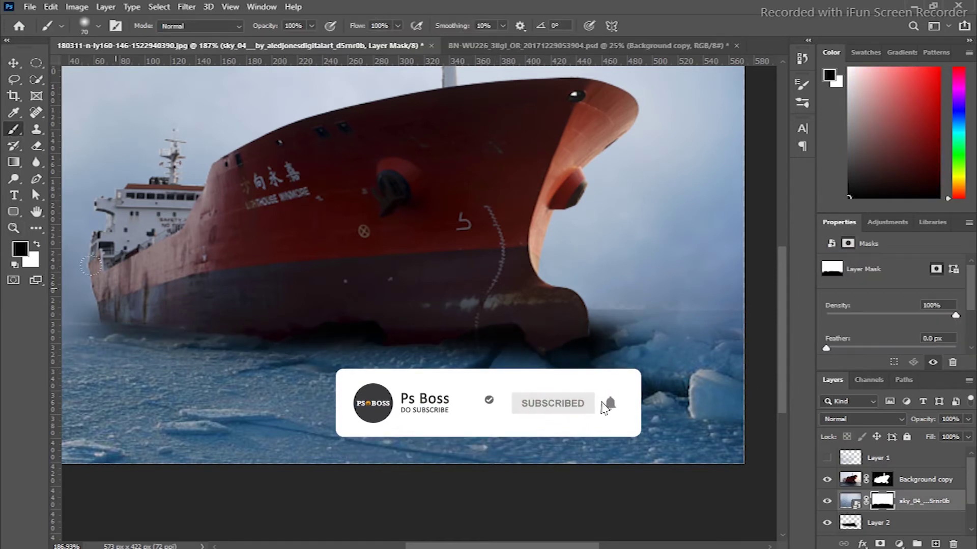
key(bracketleft)
key(bracketleft)
key(bracketleft)
key(x)
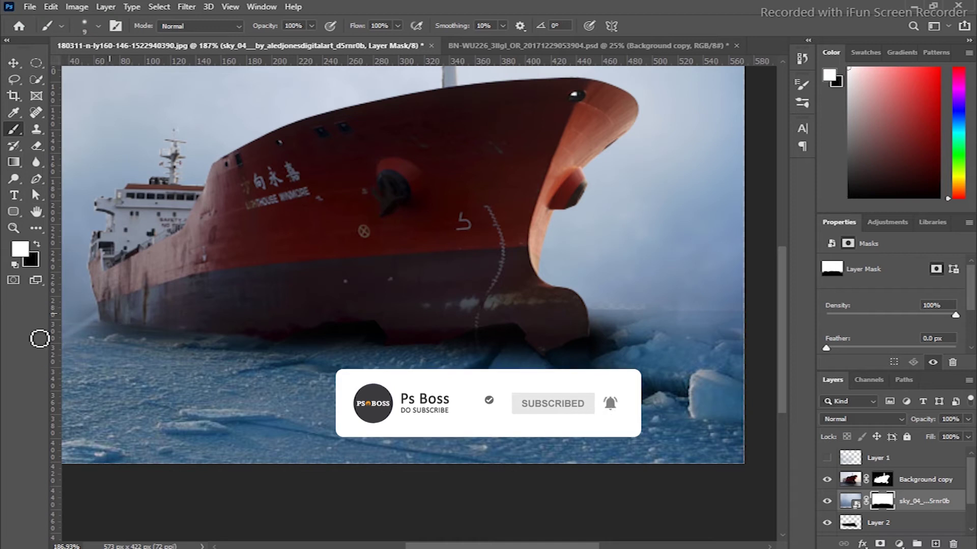
key(bracketright)
key(bracketright)
key(bracketright)
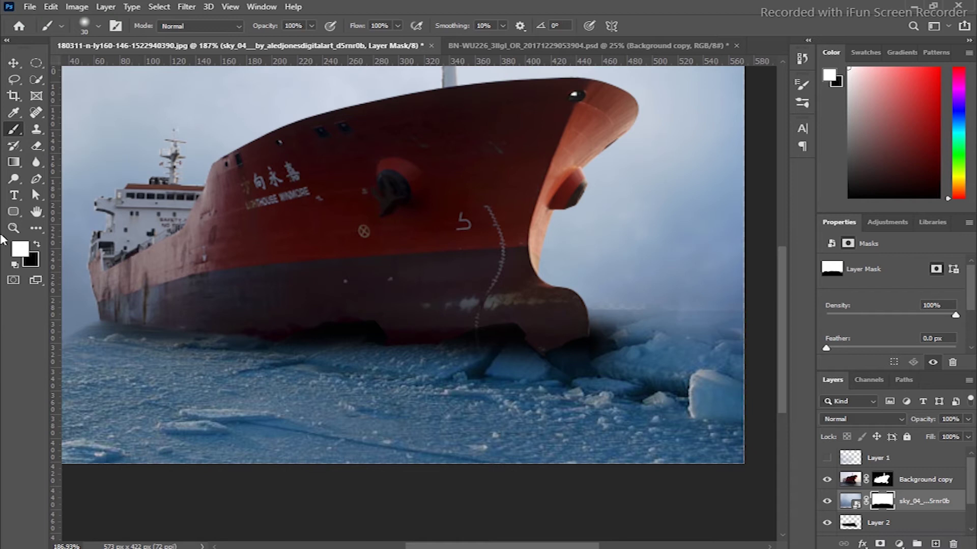
key(z)
click(858, 526)
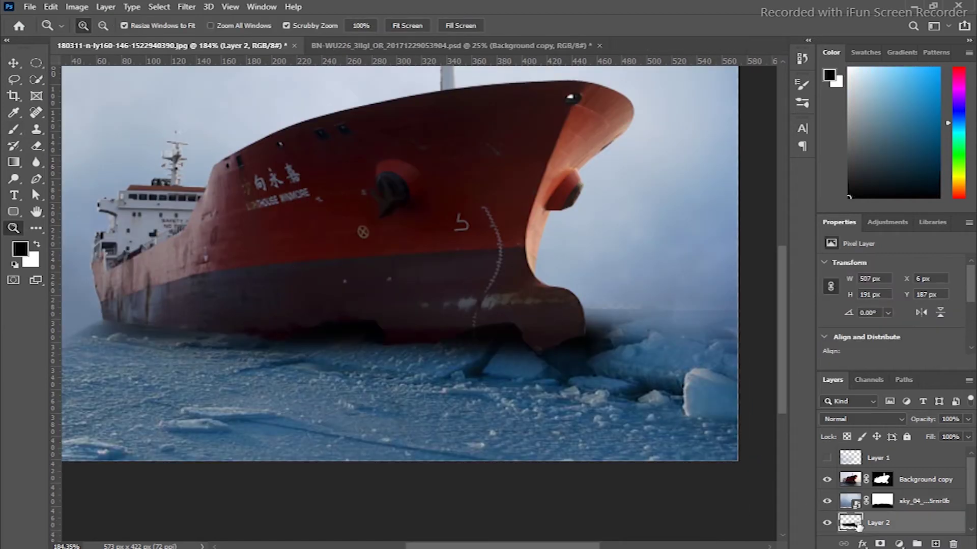
Step: Erase the shadow right of the bow and set Layer 2 to Multiply at lower opacity
key(e)
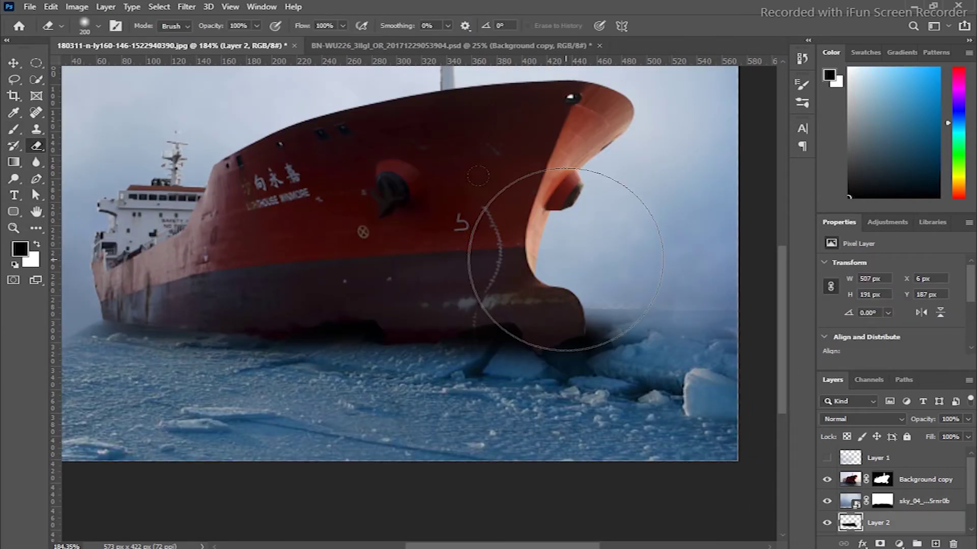
mouse_move(570, 301)
mouse_down()
mouse_move(598, 312)
mouse_move(554, 356)
mouse_up()
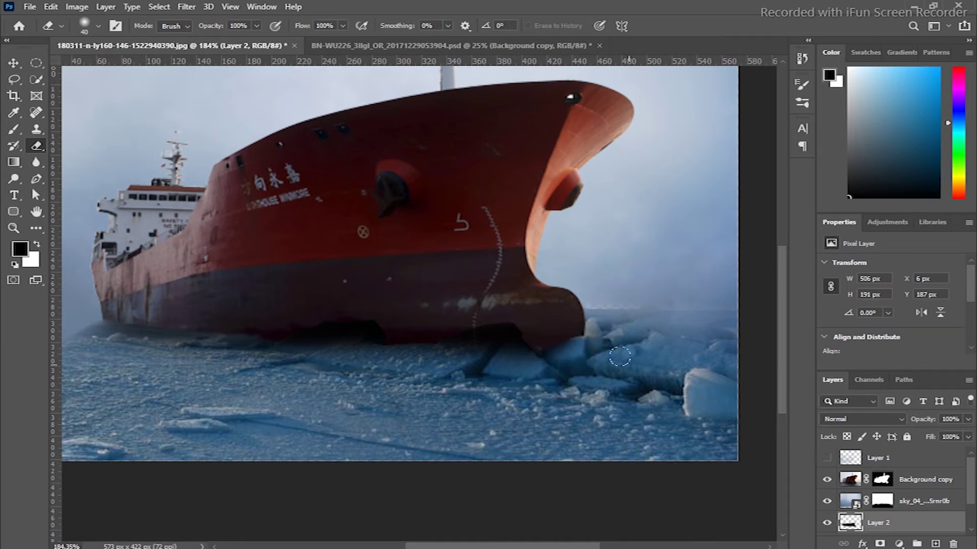
drag(925, 418, 908, 422)
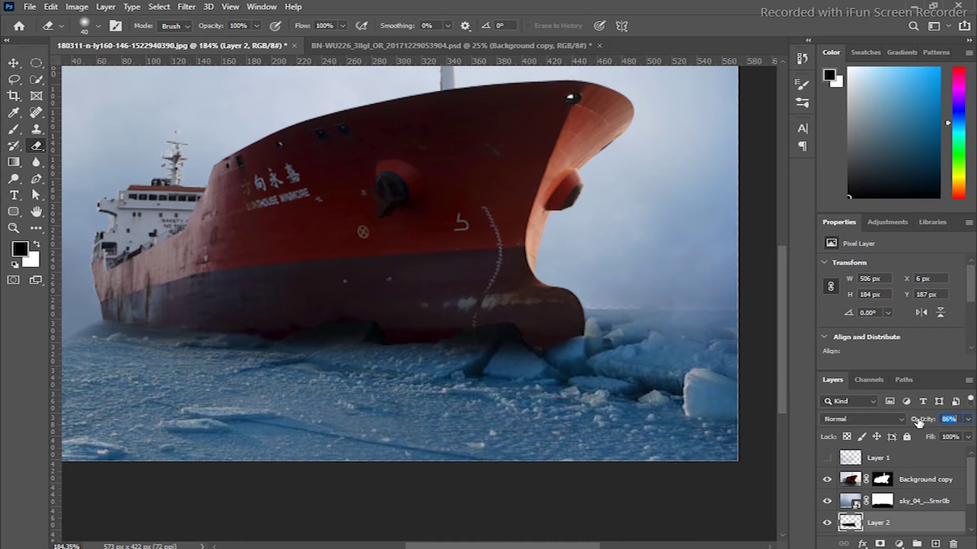
click(866, 419)
click(839, 283)
Step: Target the sky layer's mask with the brush and swap foreground and background colours
key(z)
mouse_move(635, 448)
mouse_down()
mouse_move(567, 454)
mouse_move(473, 438)
mouse_move(432, 444)
mouse_up()
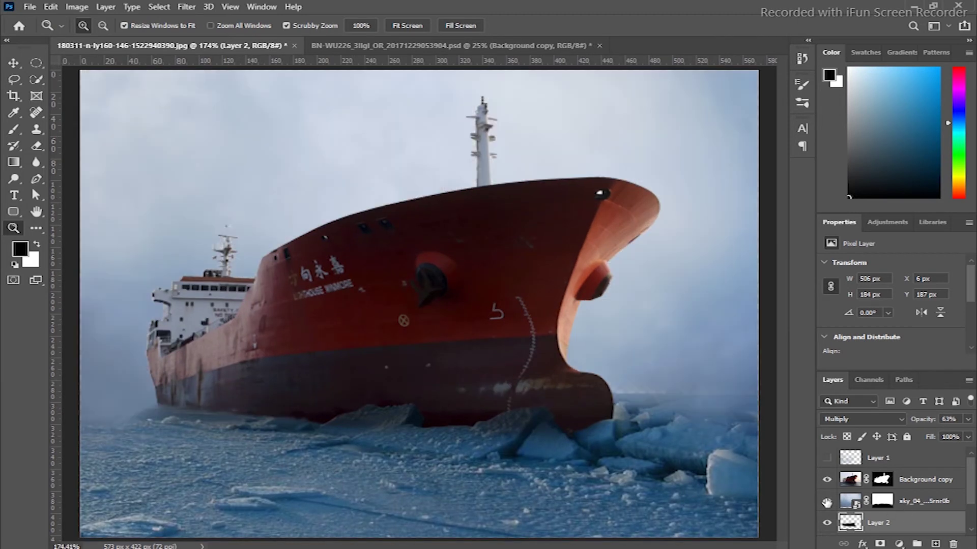
click(888, 503)
key(b)
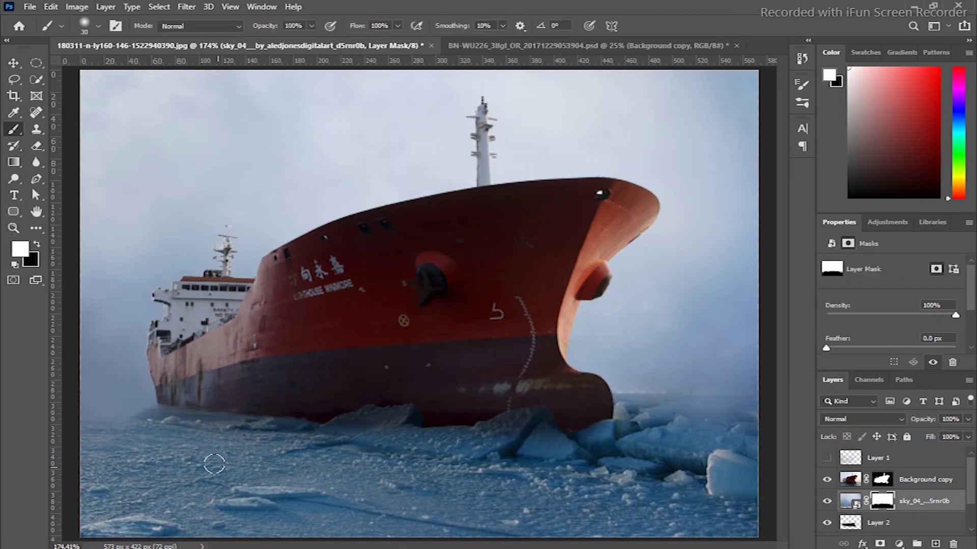
key(x)
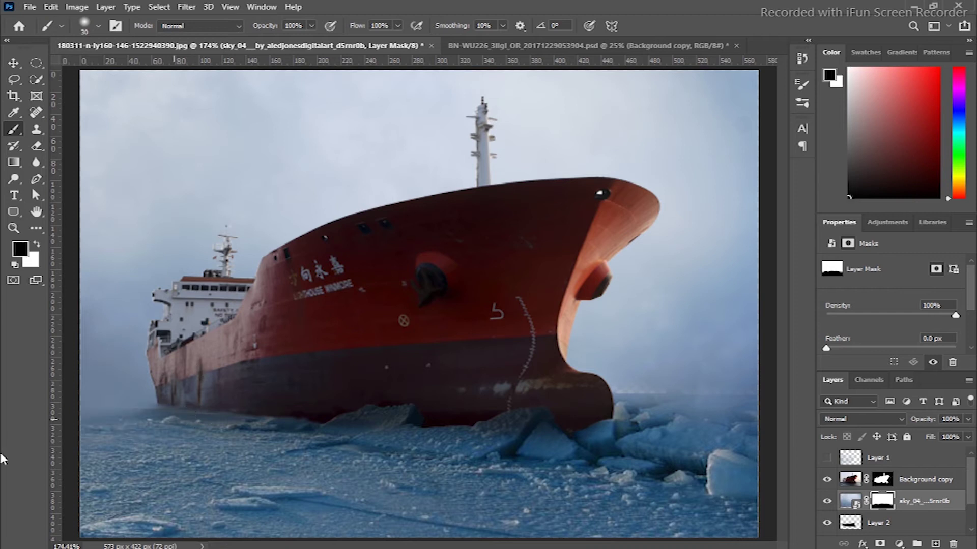
key(z)
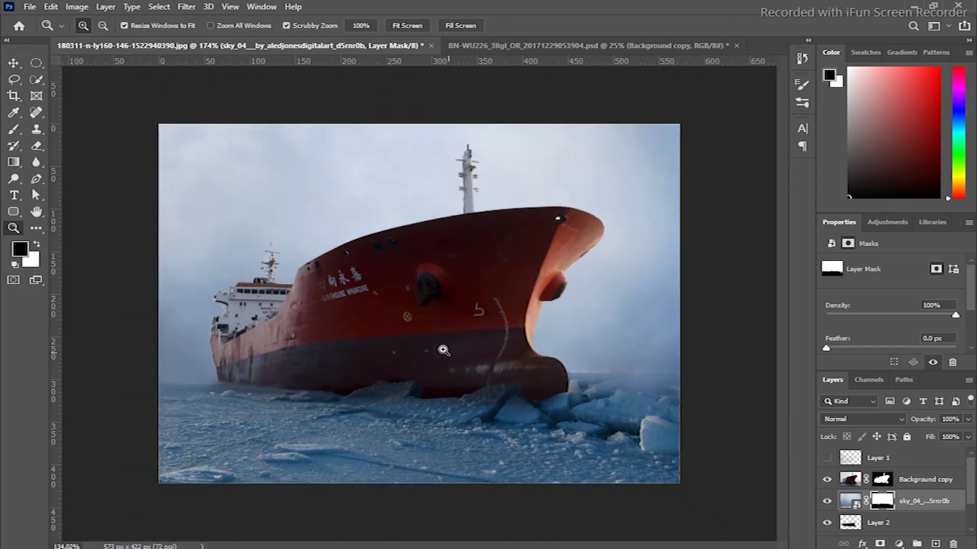
drag(466, 366, 478, 367)
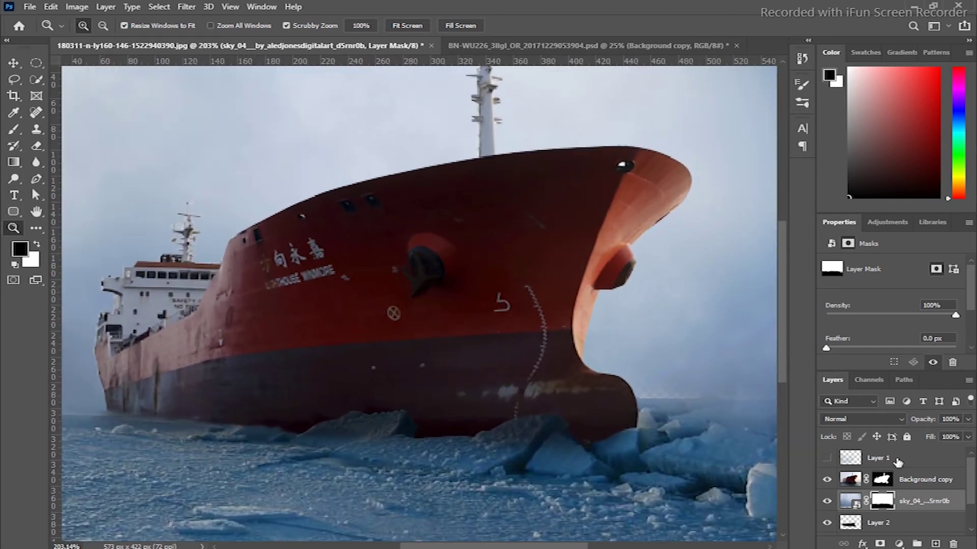
Step: Show the Layer 1 fog over the ship again and bring the shipyard photo into Photoshop
click(898, 459)
click(827, 457)
drag(395, 441, 384, 430)
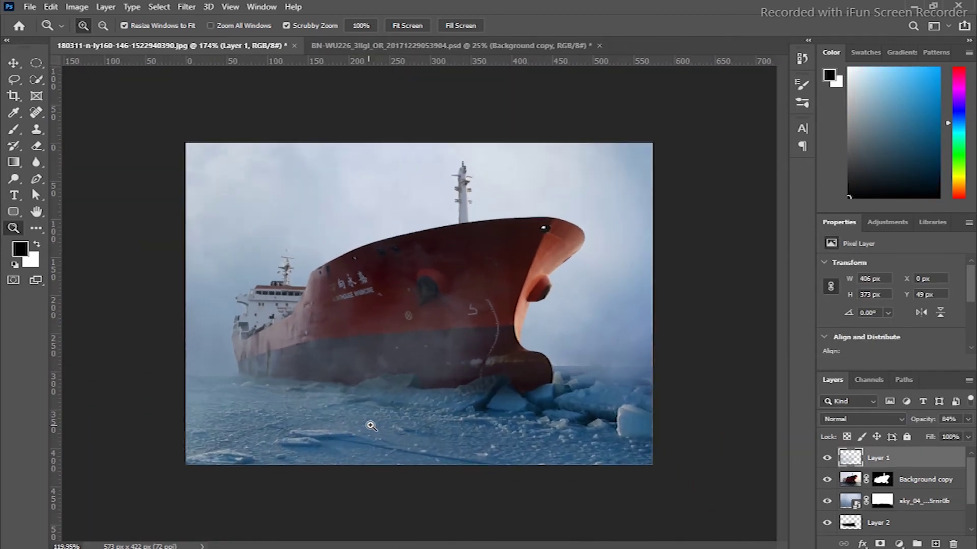
key(alt+Tab)
drag(464, 109, 660, 51)
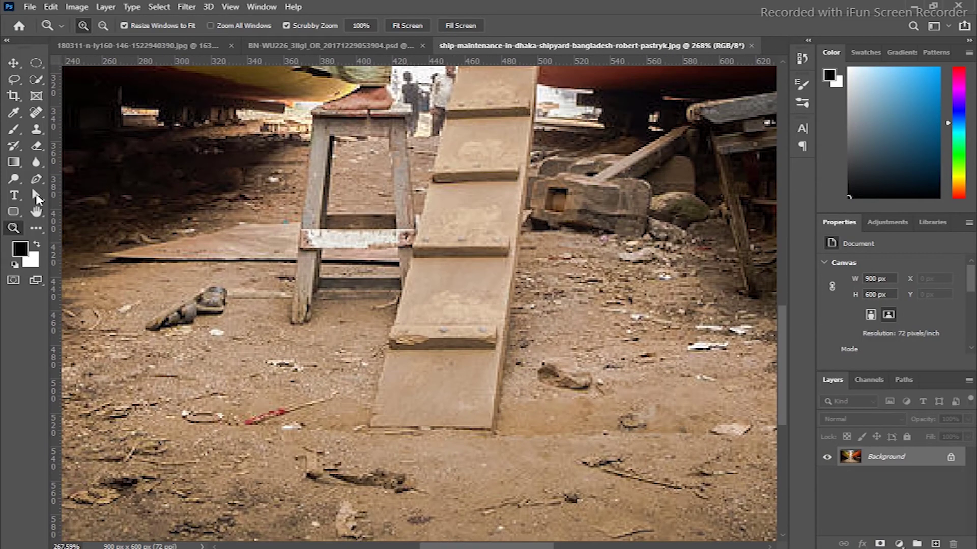
Step: Place Pen anchors from the ladder's bottom corner up its right edge to the top
click(36, 179)
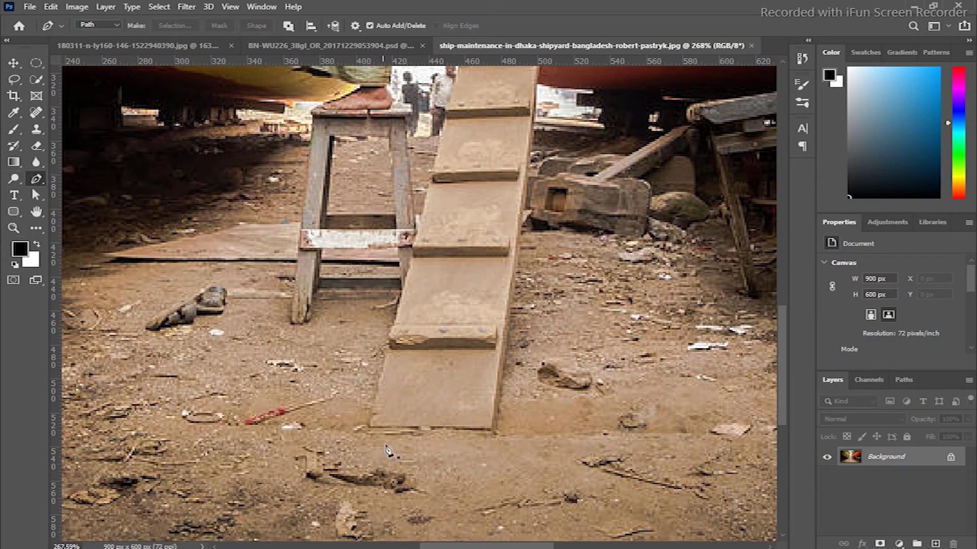
click(370, 429)
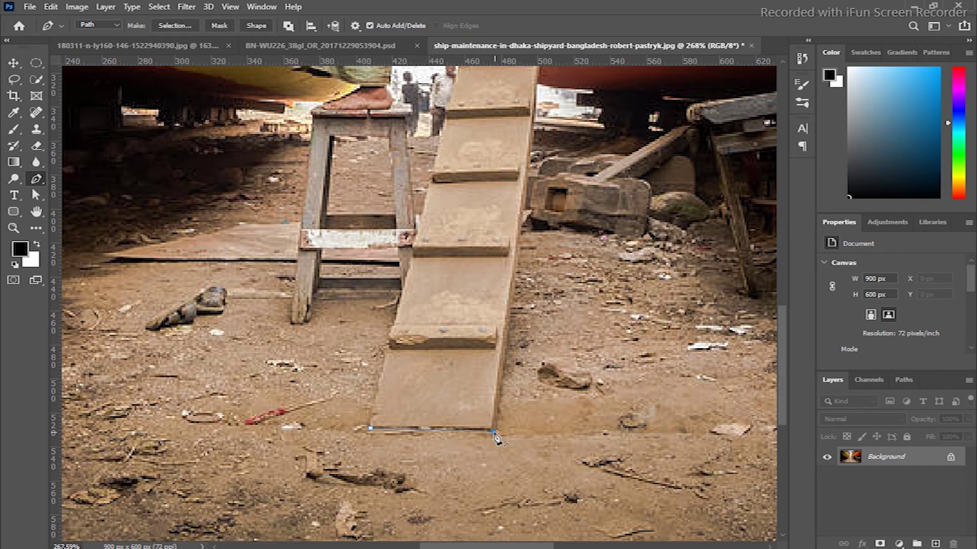
scroll(461, 211, up, 5)
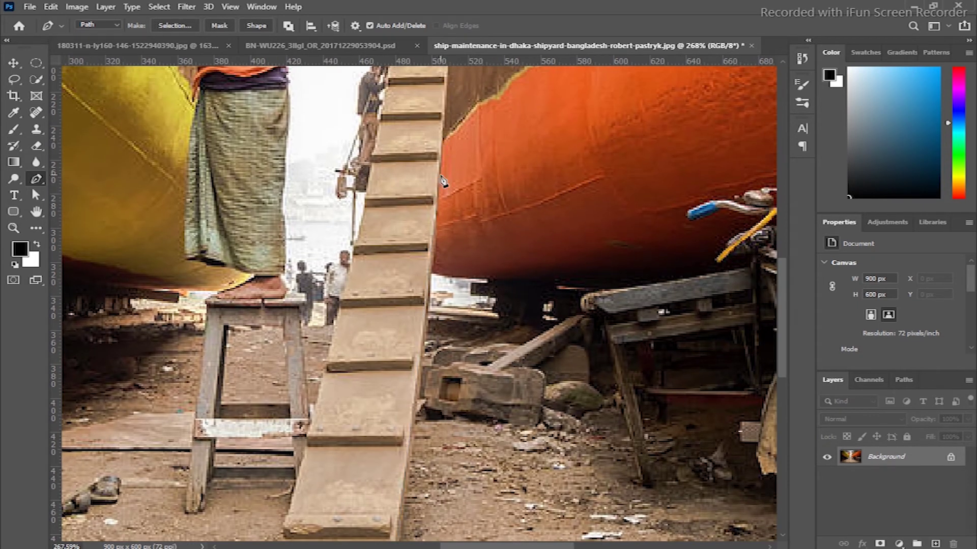
click(440, 107)
drag(445, 219, 316, 280)
click(331, 106)
click(323, 240)
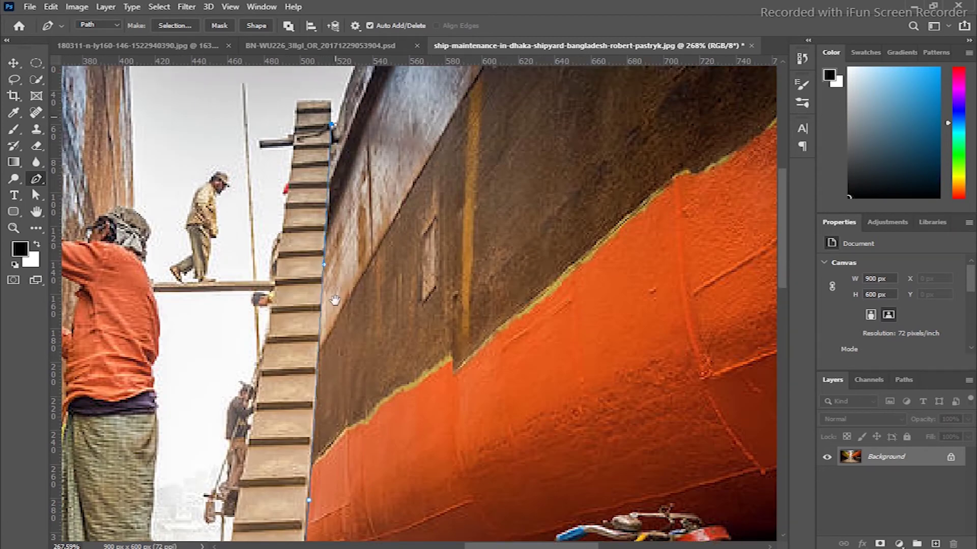
mouse_move(336, 110)
mouse_down()
mouse_move(271, 458)
mouse_move(401, 292)
mouse_up()
click(401, 427)
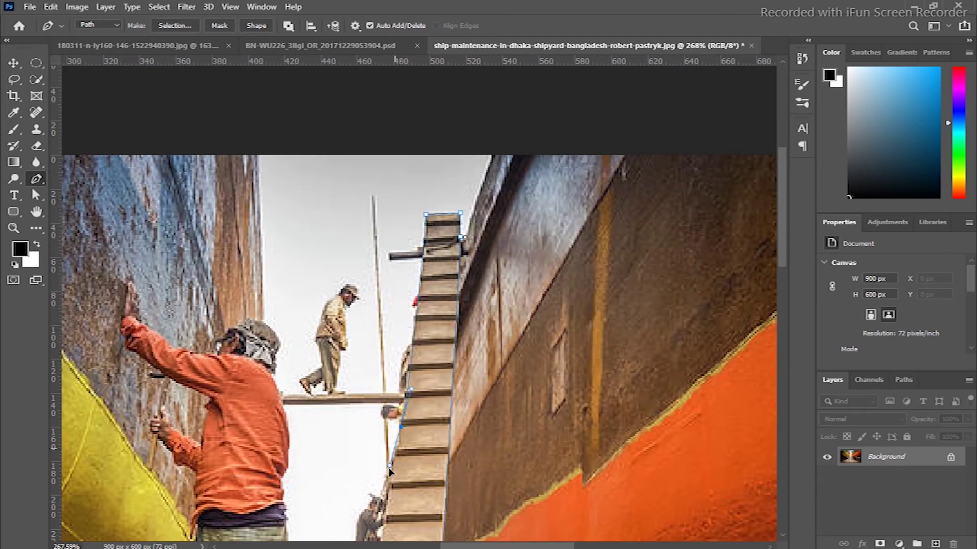
Step: Finish the path down the ladder's left edge, close it, and mask the photo to the ladder
drag(374, 491, 427, 216)
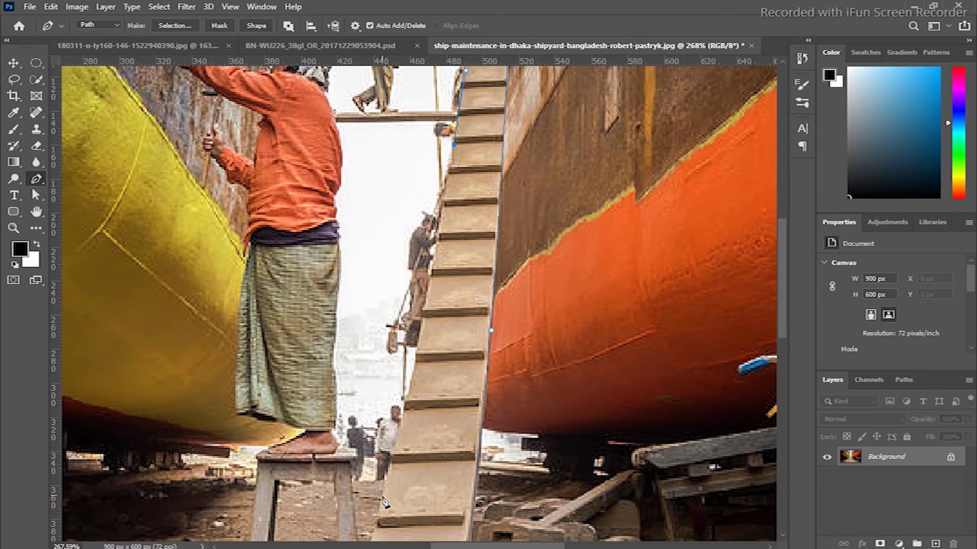
click(416, 387)
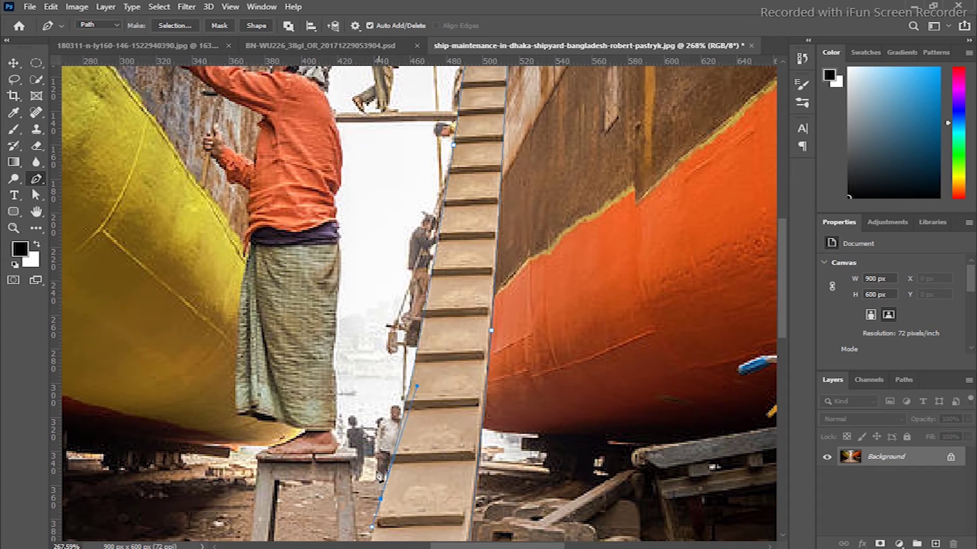
drag(381, 503, 471, 299)
click(412, 455)
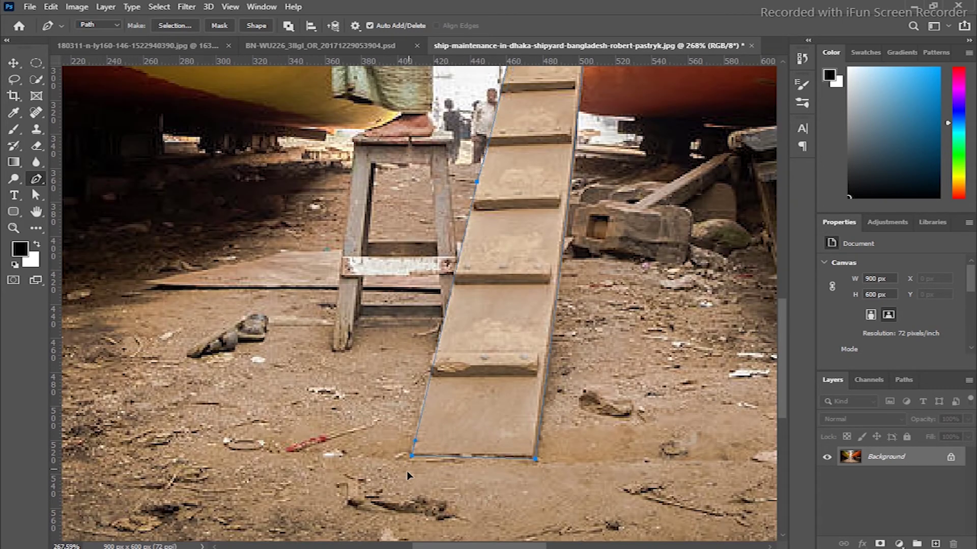
click(431, 365)
click(411, 455)
key(z)
drag(437, 326, 390, 323)
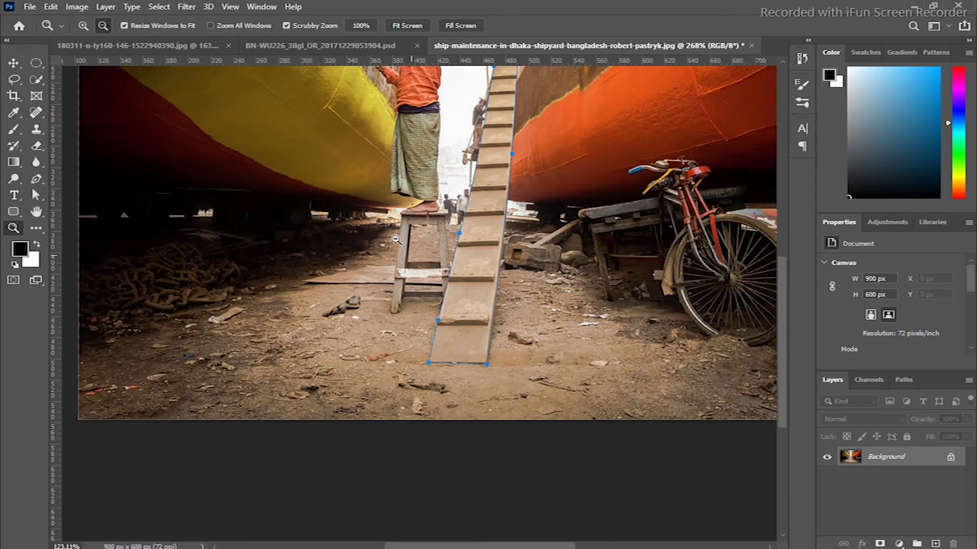
key(ctrl+0)
key(ctrl+Return)
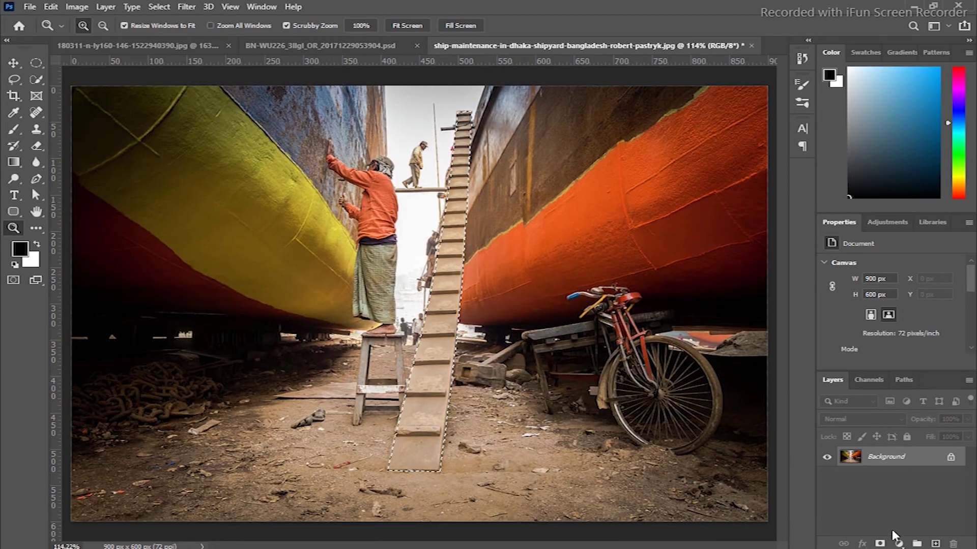
click(880, 544)
Step: Move the ladder into the ship composition and scale it to about 53% against the bow
key(v)
mouse_move(477, 341)
mouse_down()
mouse_move(186, 50)
mouse_move(442, 414)
mouse_up()
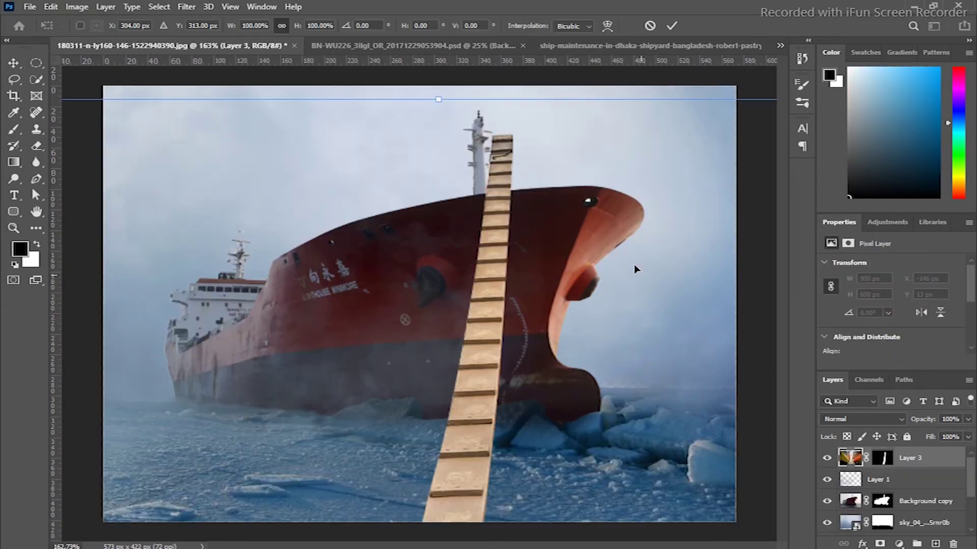
key(ctrl+t)
drag(501, 136, 357, 197)
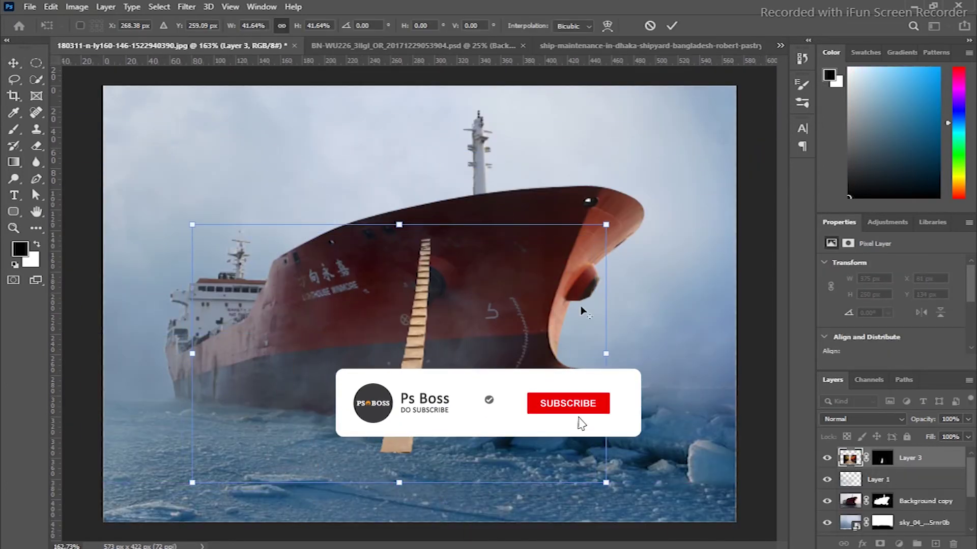
drag(468, 334, 668, 185)
drag(581, 306, 563, 290)
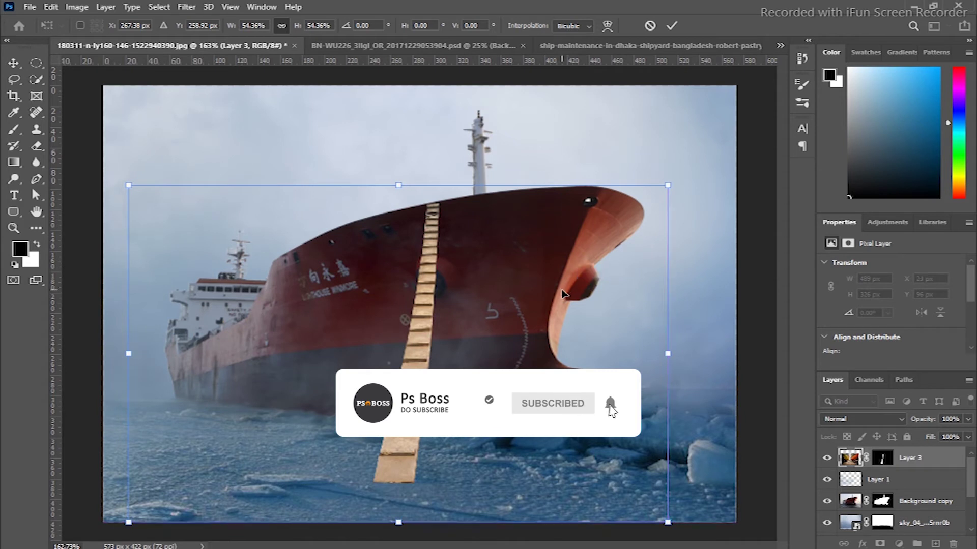
key(Left)
key(Left)
key(Left)
drag(664, 522, 657, 513)
key(Up)
key(Up)
key(Up)
key(Up)
key(Up)
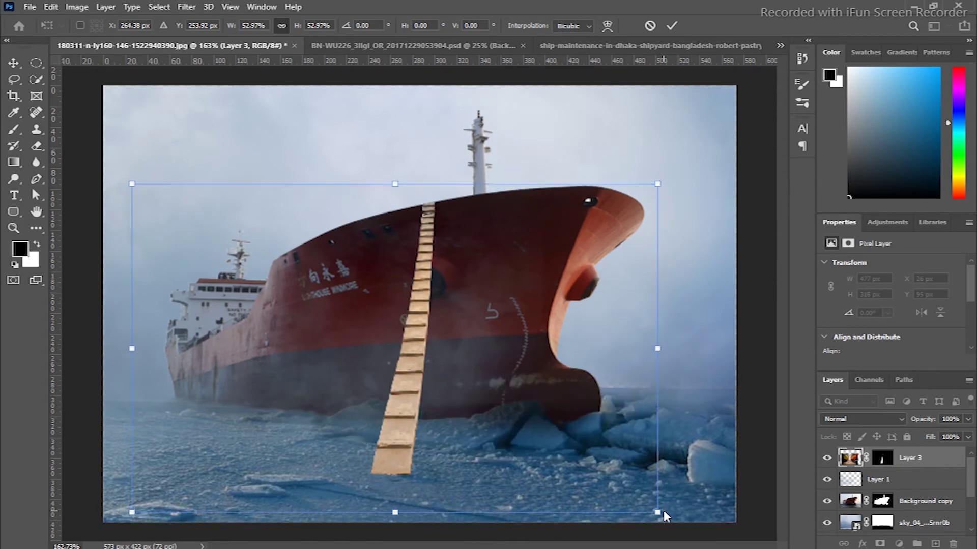
key(Down)
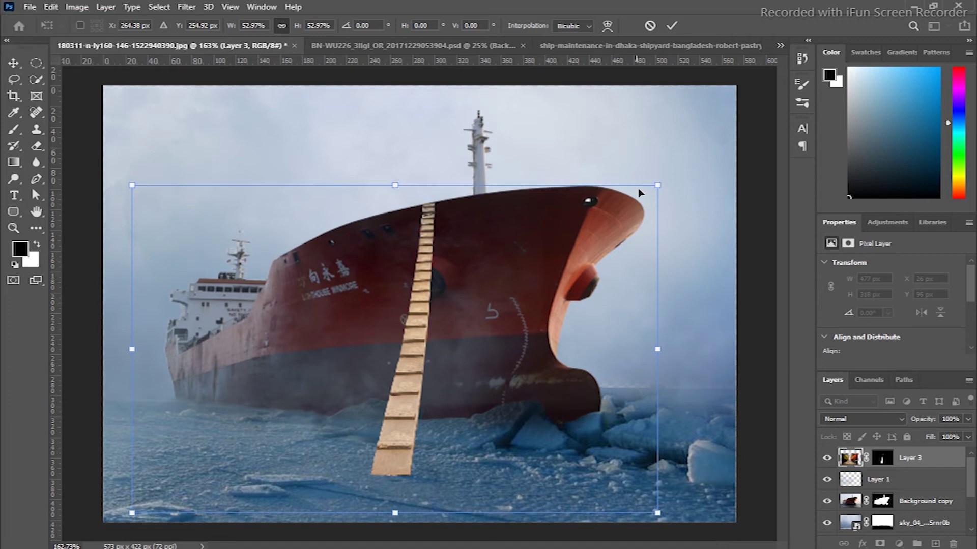
click(669, 26)
Step: Darken the ladder with Brightness/Contrast to about -61 brightness
click(76, 6)
click(306, 37)
mouse_move(653, 232)
mouse_down()
mouse_move(627, 233)
mouse_move(682, 264)
mouse_up()
click(762, 216)
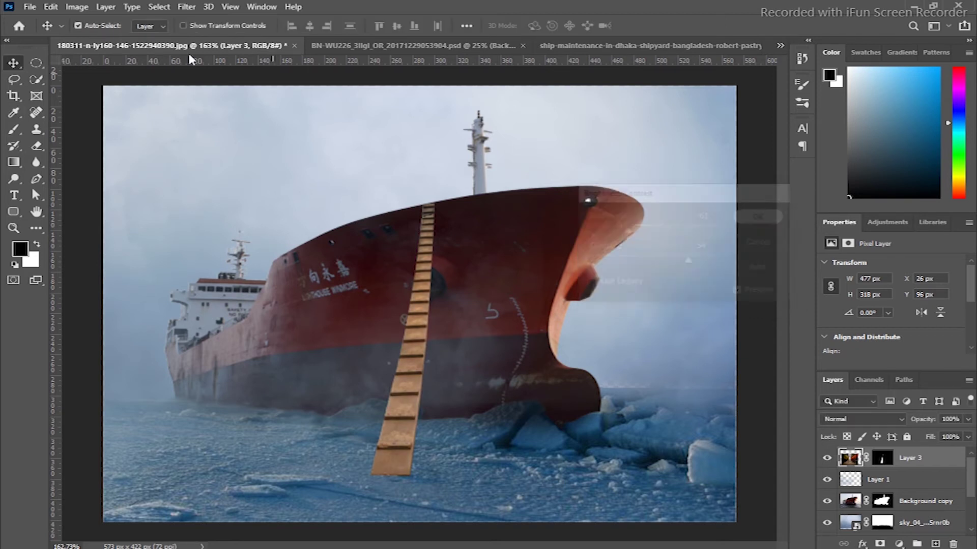
Step: Tint the ladder's midtones with a Color Balance of -100, -6, +76
click(76, 6)
mouse_move(87, 40)
click(234, 118)
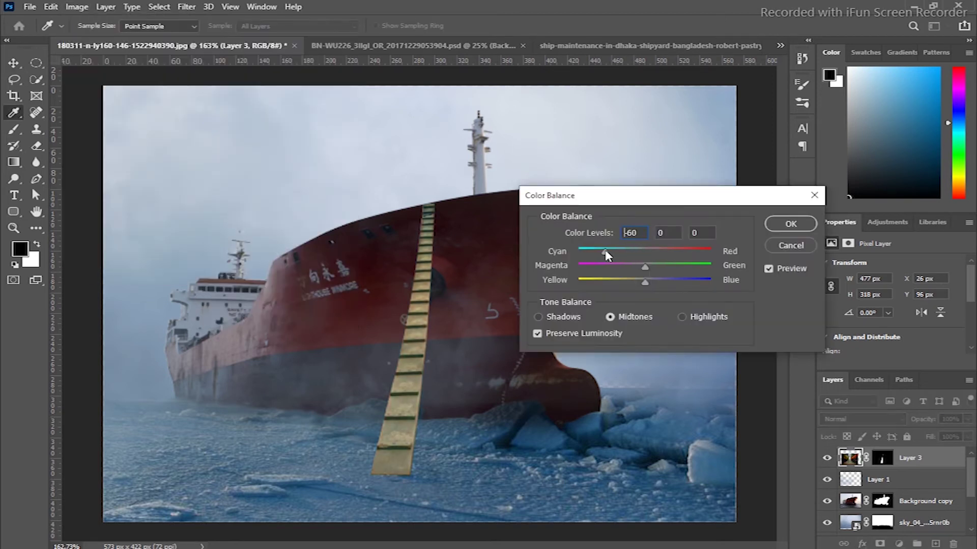
mouse_move(663, 266)
mouse_down()
mouse_move(621, 264)
mouse_move(707, 264)
mouse_move(627, 265)
mouse_move(656, 282)
mouse_move(644, 269)
mouse_move(671, 272)
mouse_move(631, 268)
mouse_up()
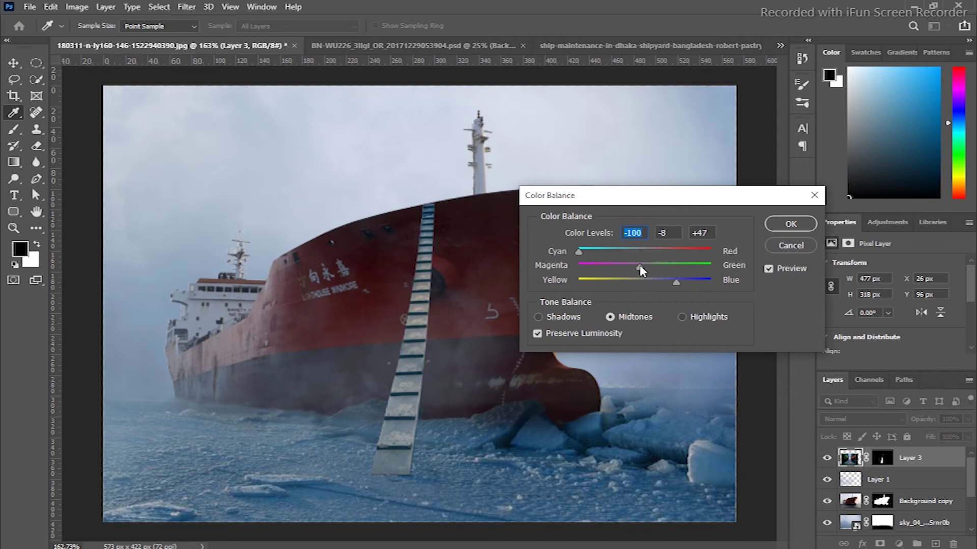
click(640, 268)
click(782, 226)
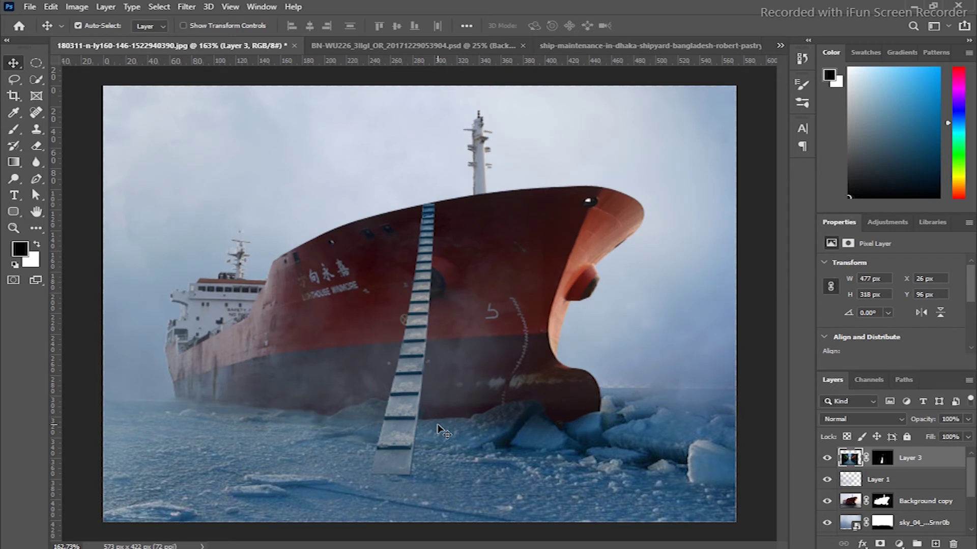
click(14, 228)
Step: Paint a soft black shadow beside the ladder's base on a new layer
drag(414, 497, 517, 505)
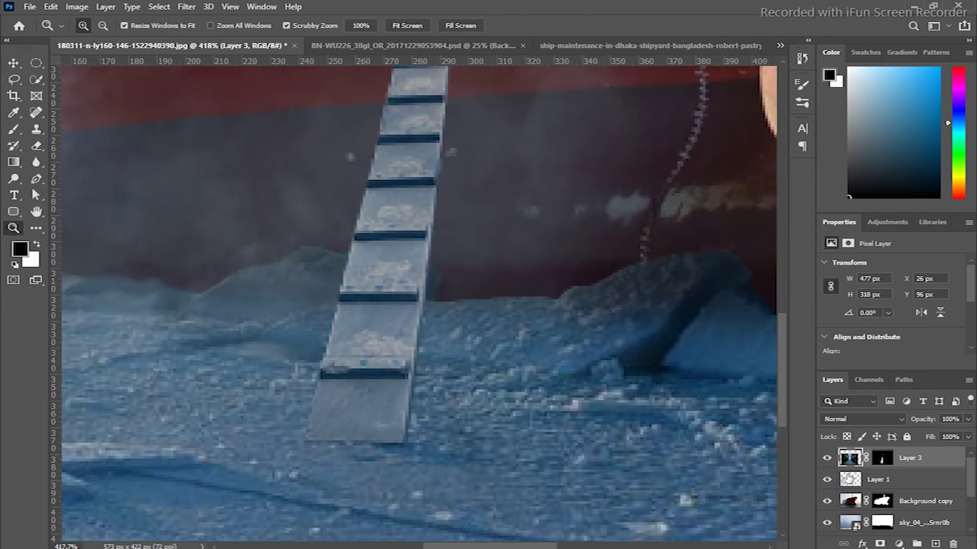
click(934, 544)
click(12, 131)
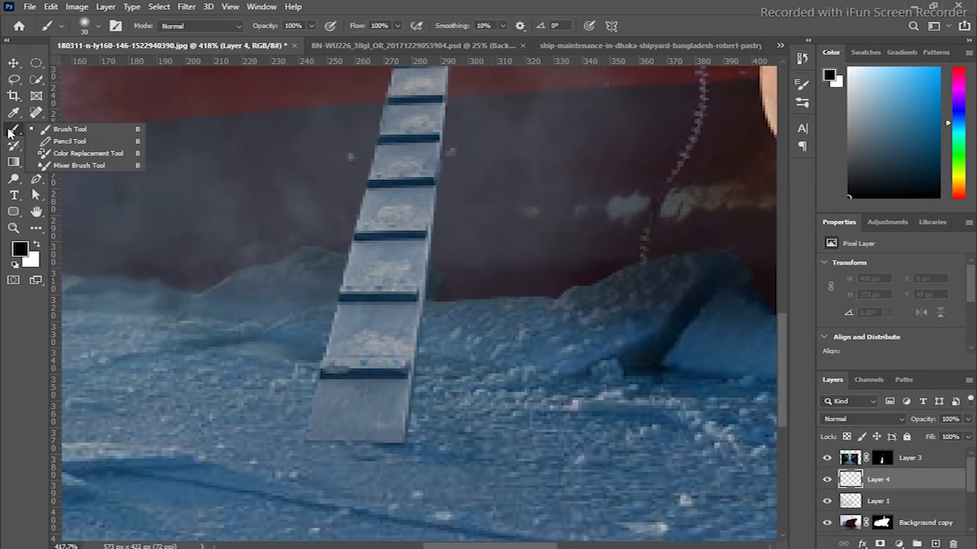
key(bracketleft)
key(bracketleft)
key(bracketleft)
mouse_move(313, 436)
mouse_down()
mouse_move(402, 433)
mouse_move(414, 407)
mouse_up()
key(bracketright)
key(bracketright)
drag(414, 373, 427, 414)
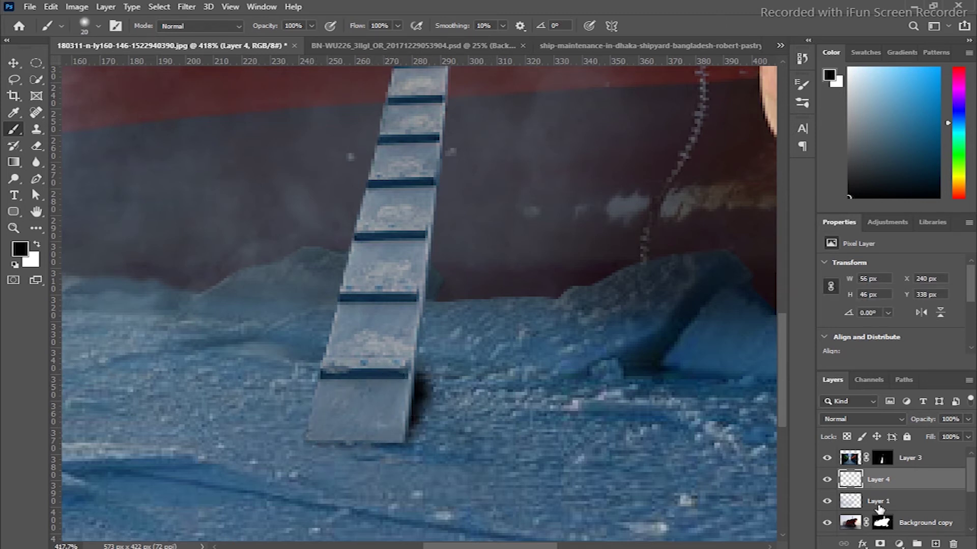
Step: Trim the shadow with a small eraser and lower Layer 4's opacity to 48%
click(36, 147)
key(bracketleft)
key(bracketleft)
key(bracketleft)
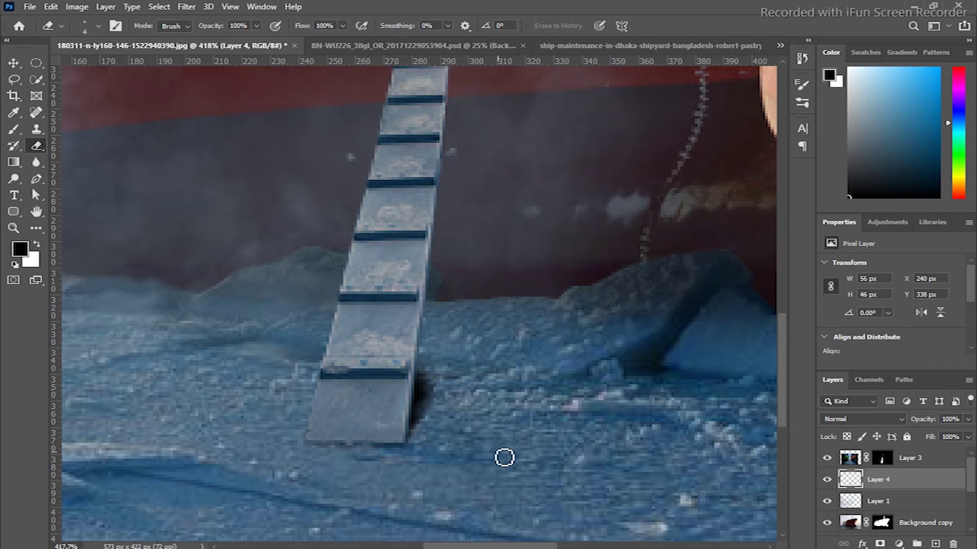
drag(928, 421, 893, 421)
key(z)
scroll(285, 259, down, 5)
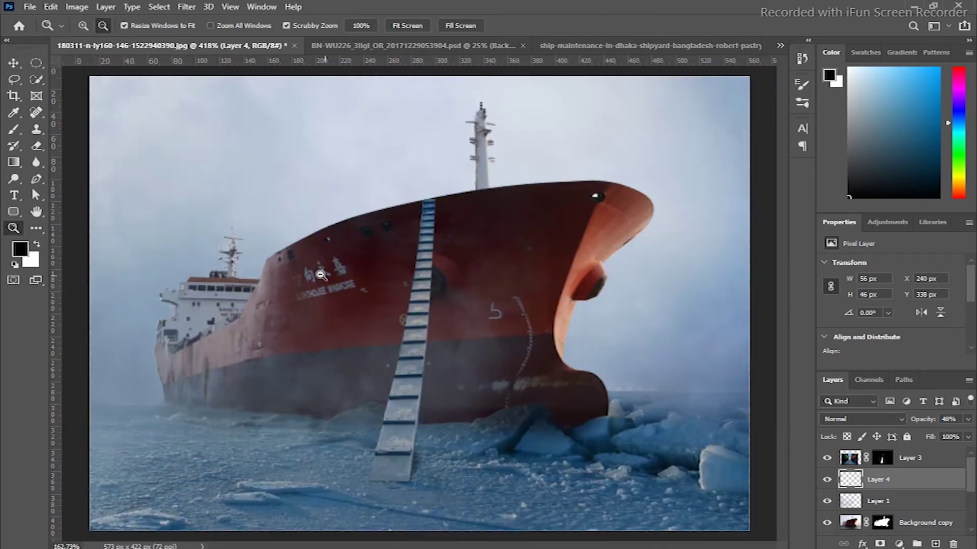
drag(306, 268, 346, 319)
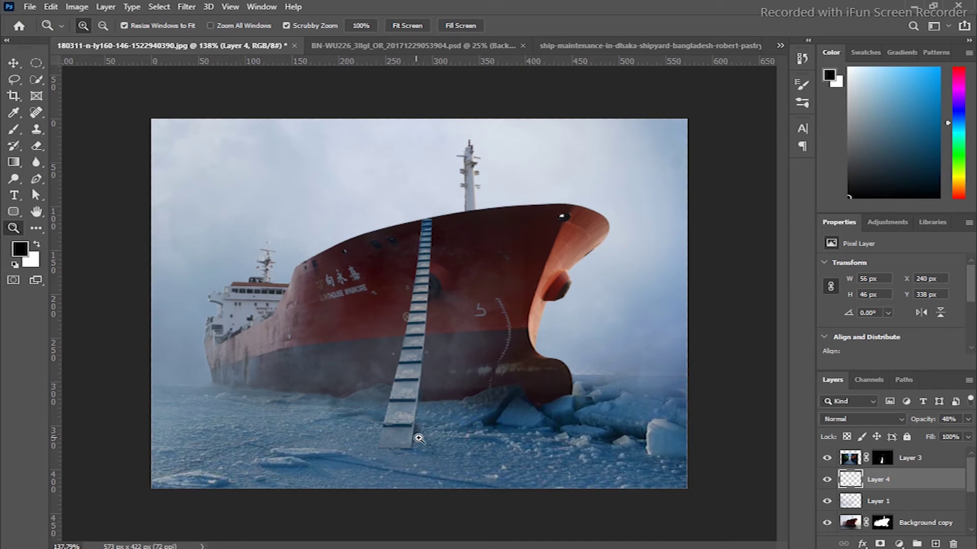
drag(456, 467, 484, 464)
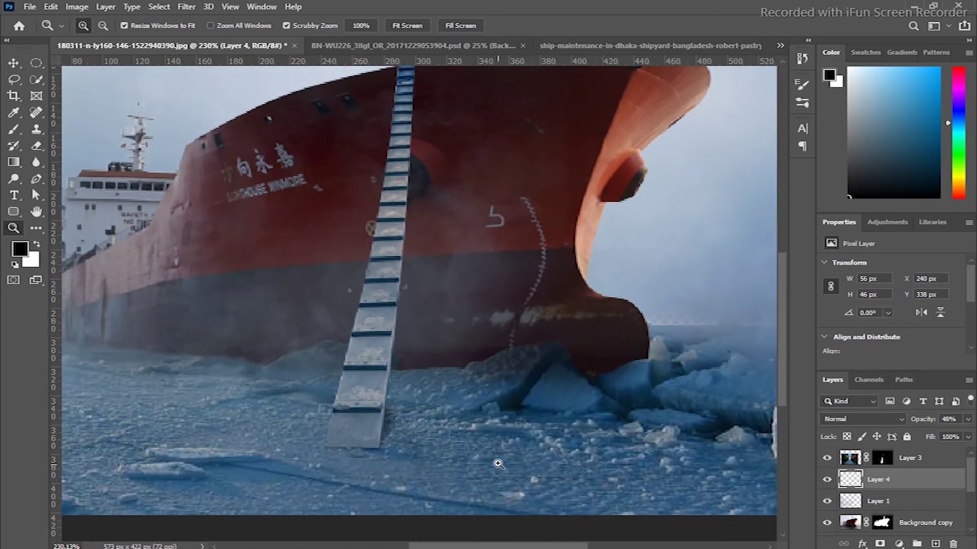
Step: Pen-trace a thin strip down the ladder's right side and fill it black on a new layer
key(p)
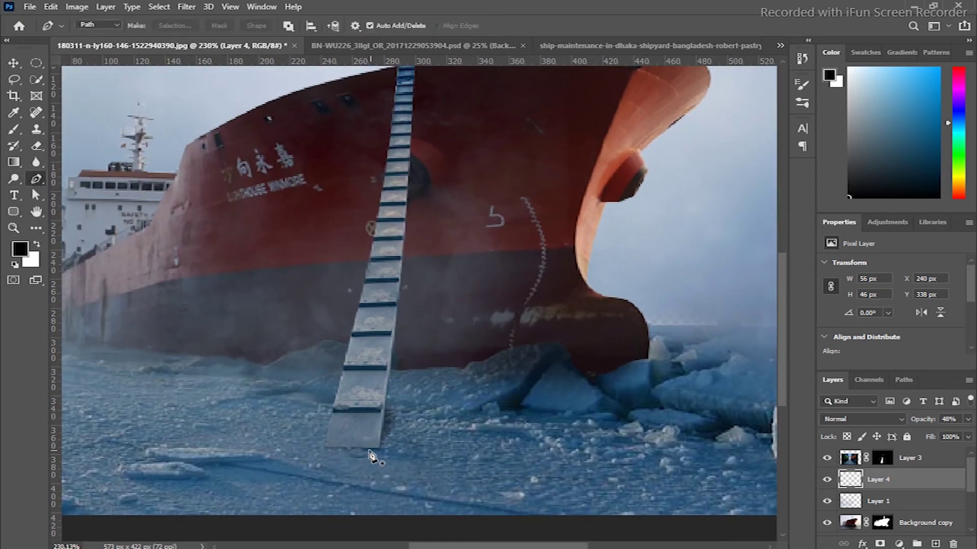
click(324, 446)
click(380, 368)
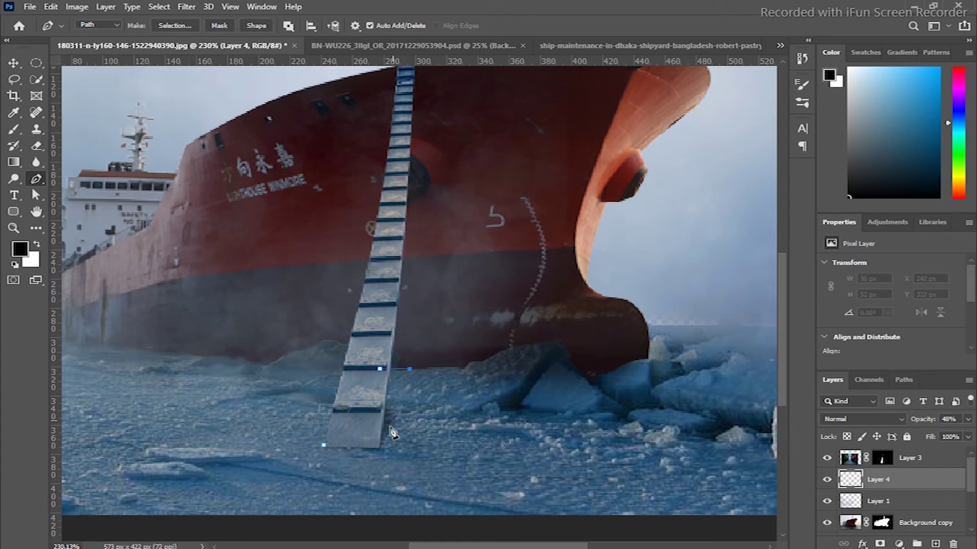
click(414, 371)
scroll(433, 260, up, 3)
key(ctrl+z)
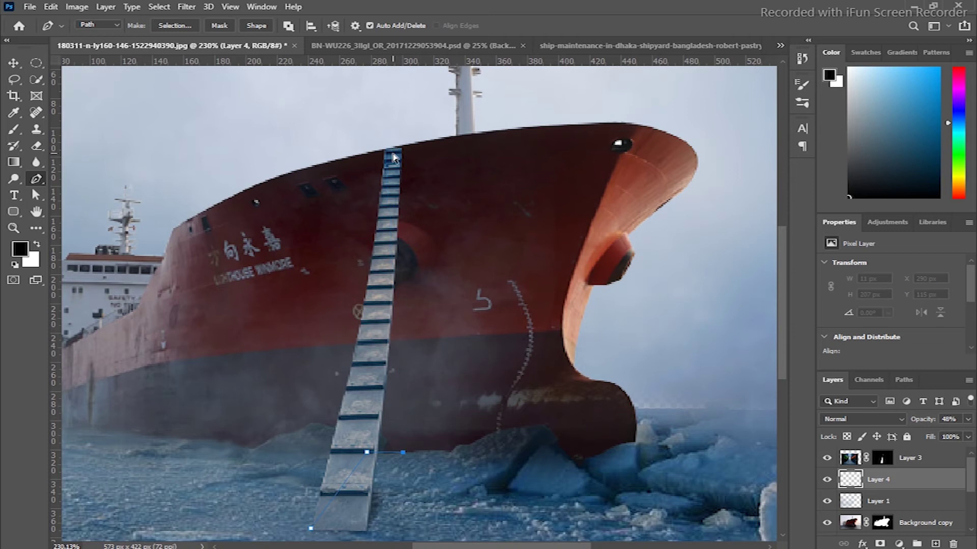
click(385, 150)
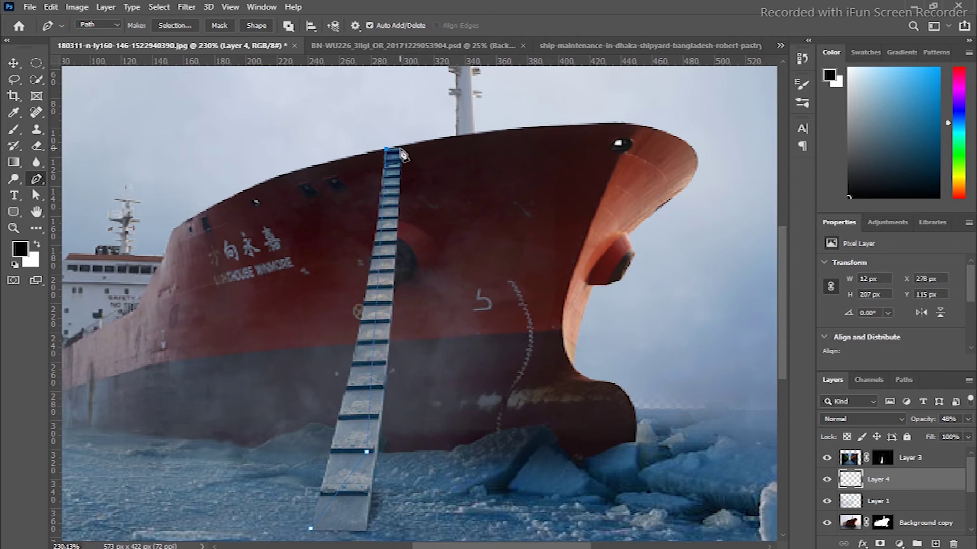
click(398, 454)
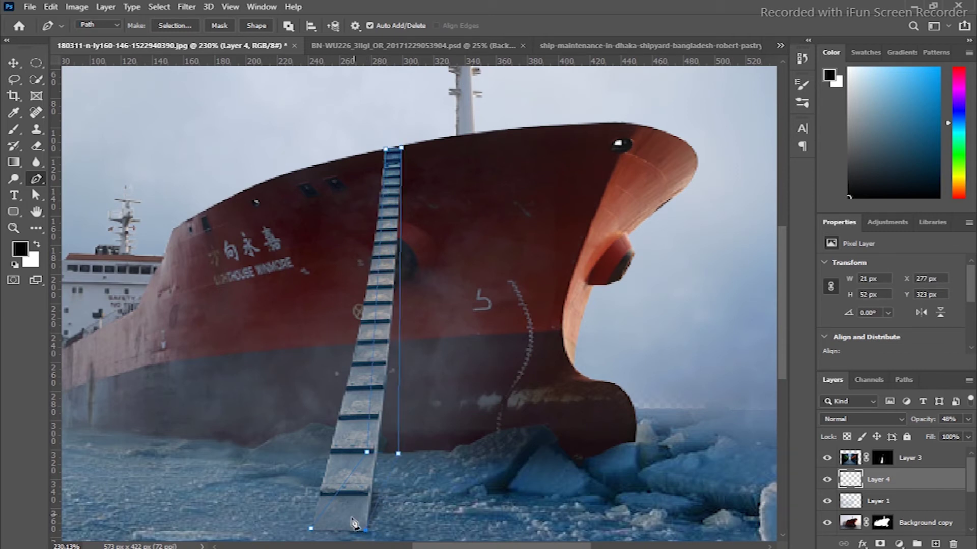
key(ctrl+Return)
click(935, 542)
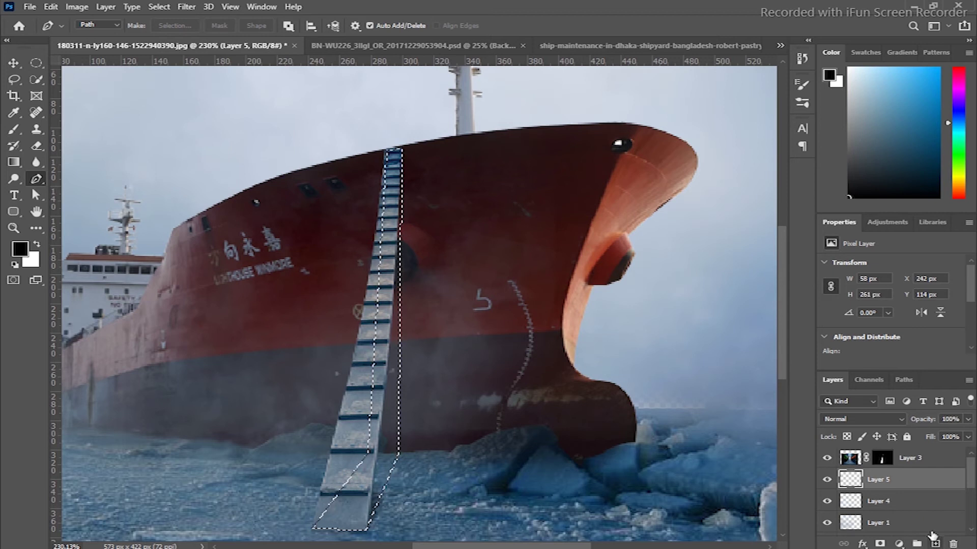
key(alt+BackSpace)
key(ctrl+d)
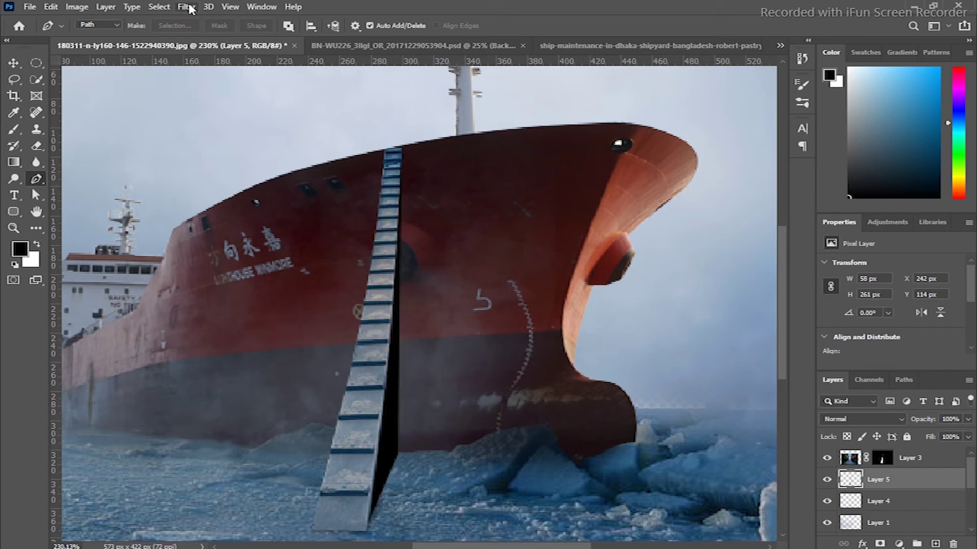
Step: Soften the strip with a 1.7 px Gaussian Blur and fade it to 21% opacity
click(188, 7)
click(392, 218)
drag(639, 289, 595, 294)
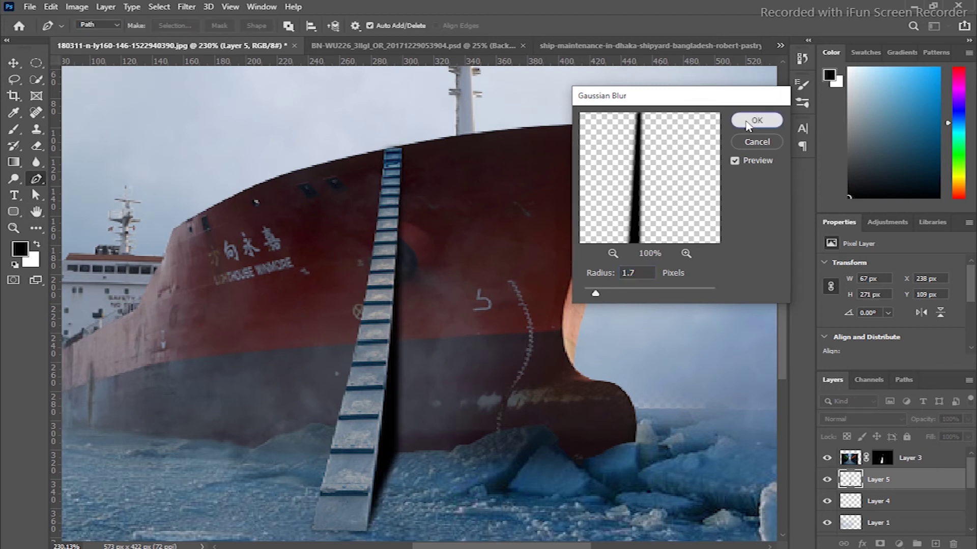
click(747, 122)
drag(931, 419, 876, 419)
scroll(417, 448, down, 3)
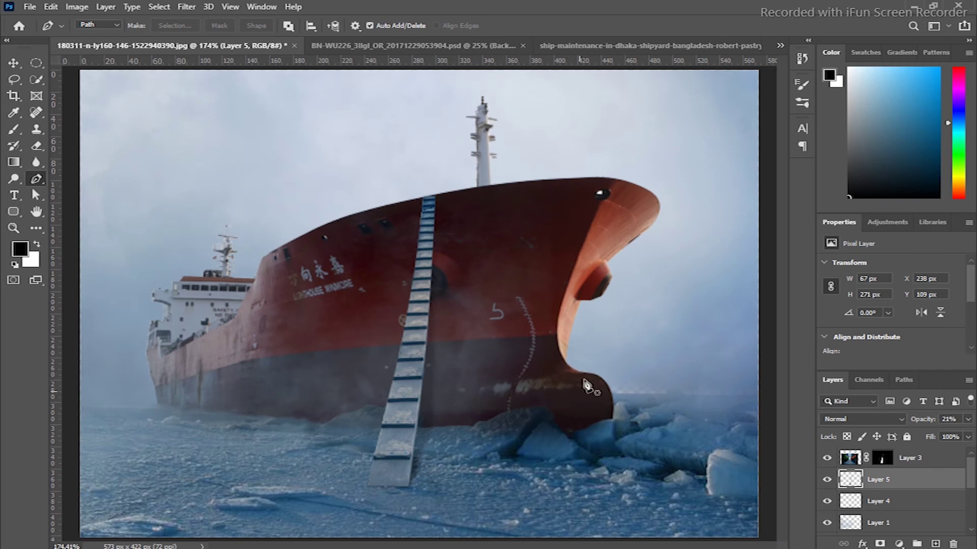
Step: Make the ladder-base shading on Layer 4 visible again at 29% opacity
key(z)
scroll(502, 390, down, 2)
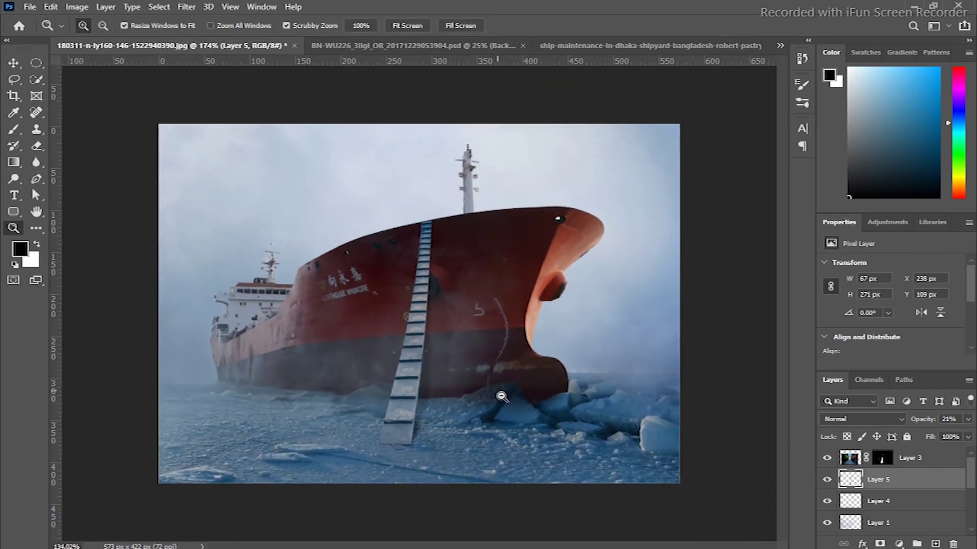
scroll(509, 399, up, 2)
scroll(496, 394, up, 1)
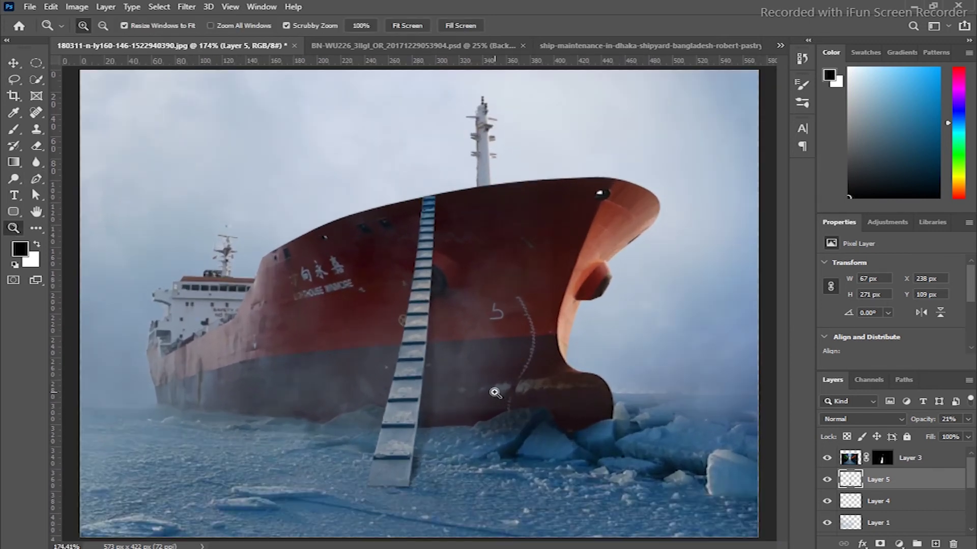
click(828, 502)
click(900, 501)
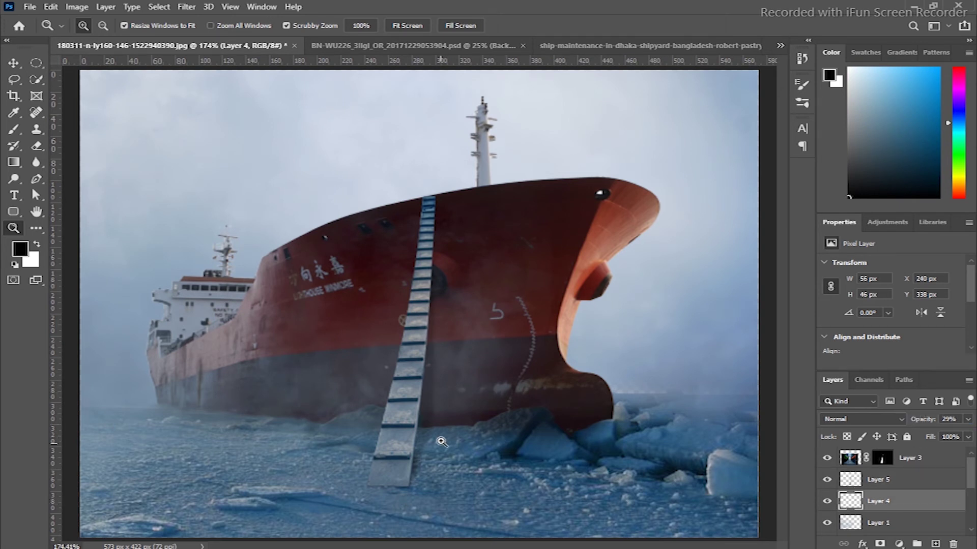
Step: Temporarily disable the figure layer's mask
scroll(441, 442, down, 3)
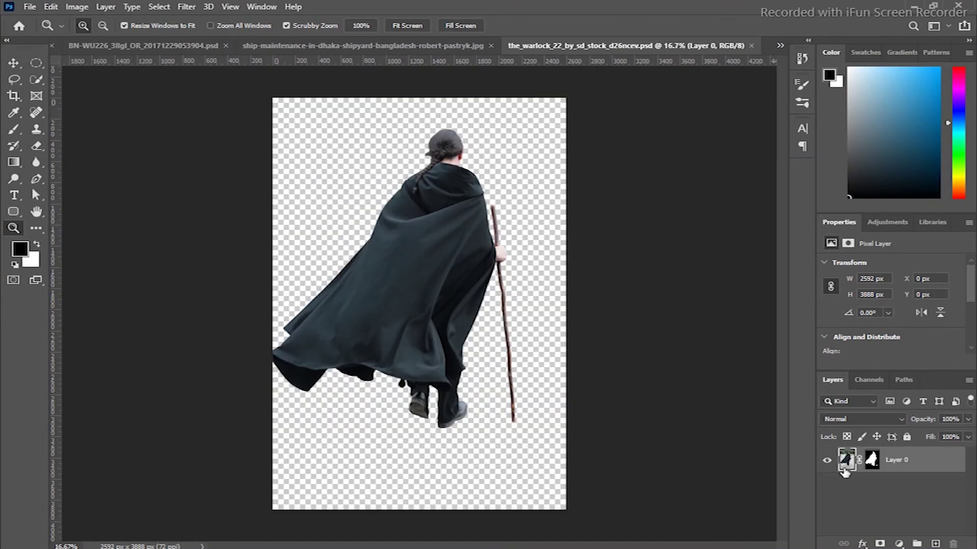
right_click(871, 464)
click(861, 349)
Step: Re-enable the figure's mask and move the cloaked figure into the ship document as the top layer
right_click(871, 465)
click(877, 351)
key(v)
mouse_move(402, 186)
mouse_down()
mouse_move(182, 48)
mouse_move(405, 385)
mouse_up()
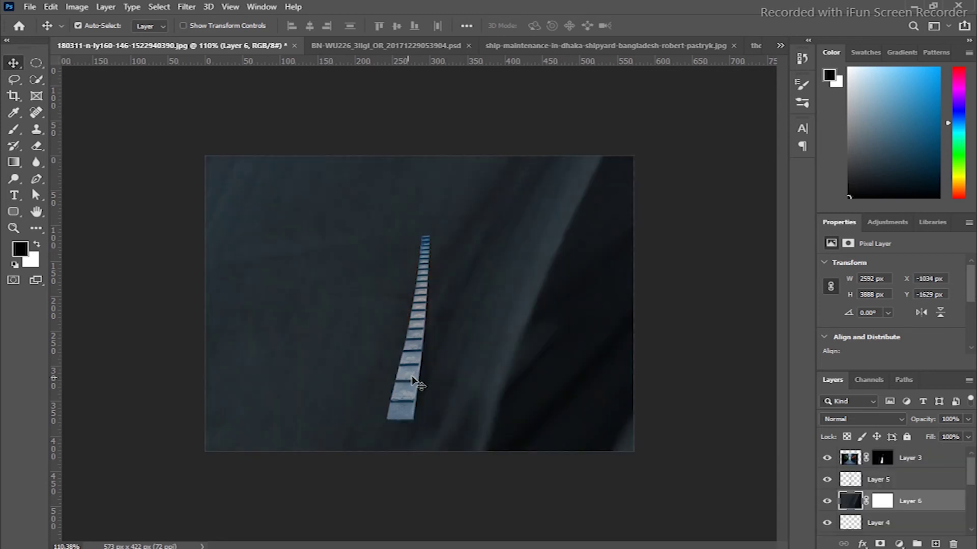
drag(888, 505, 890, 452)
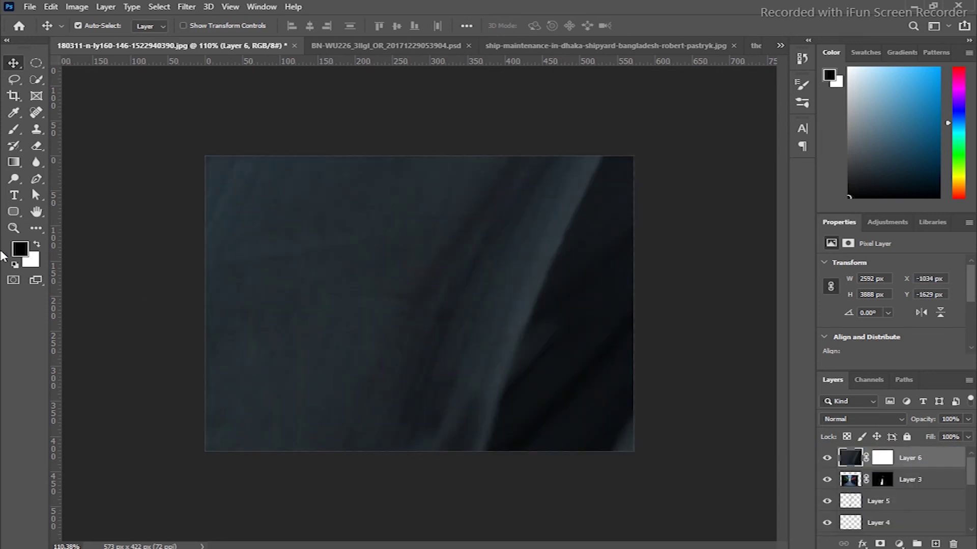
Step: Scale the figure down to about 3.89% (101 × 151 px) and place it at the ladder's foot
key(z)
alt+click(466, 300)
key(ctrl+t)
drag(520, 168, 432, 296)
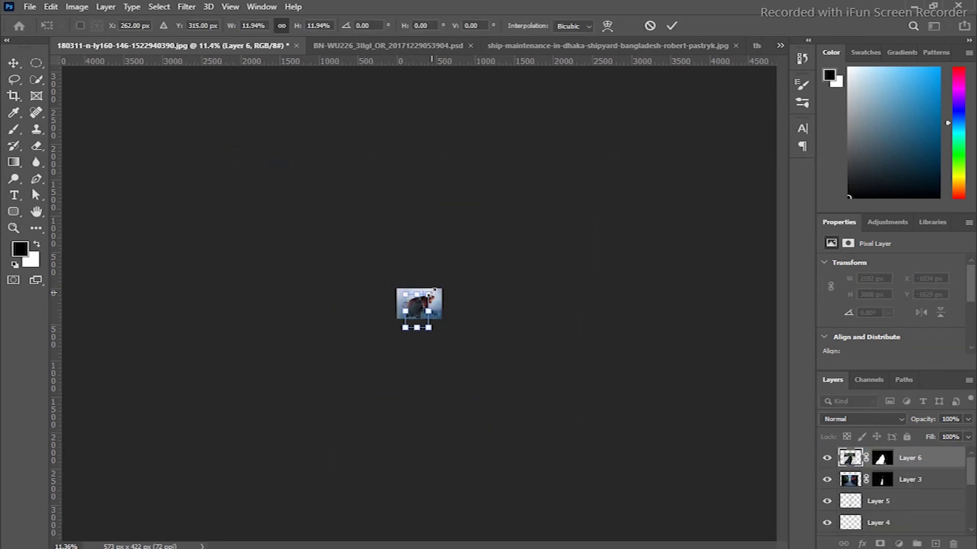
key(ctrl+0)
mouse_move(513, 217)
mouse_down()
mouse_move(417, 350)
mouse_move(430, 341)
mouse_up()
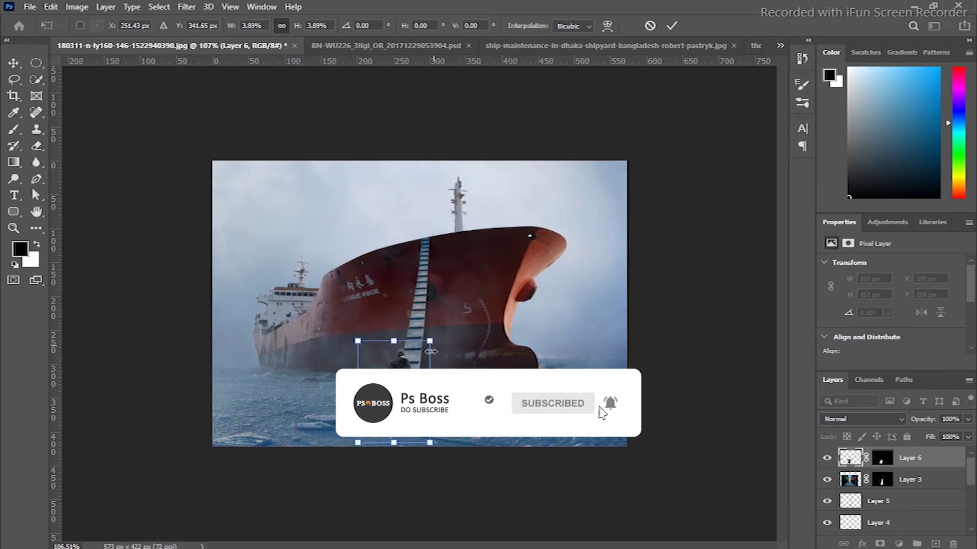
key(Down)
key(Down)
key(Down)
key(Right)
key(Right)
key(Return)
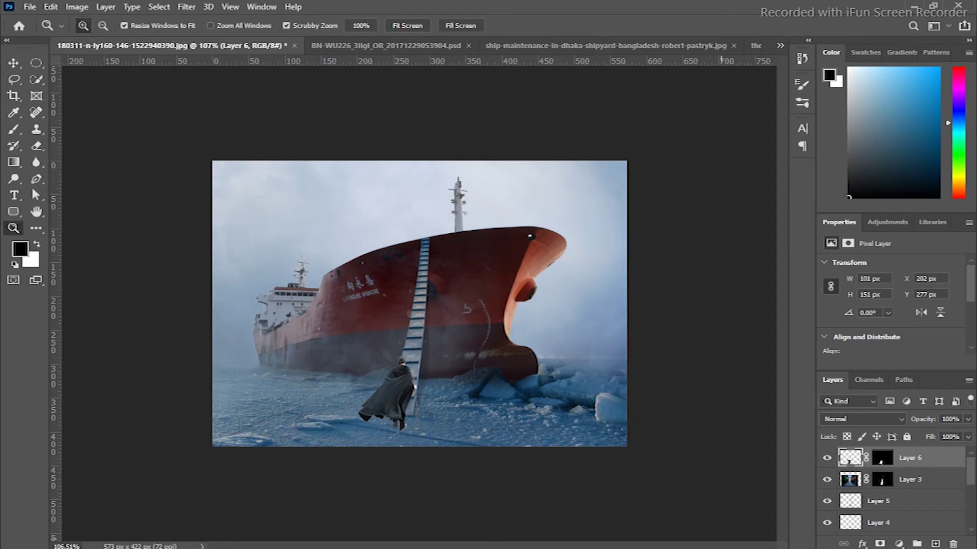
click(898, 543)
Step: Add a Curves adjustment clipped to Layer 6 and drag the black point right to darken the figure
click(893, 386)
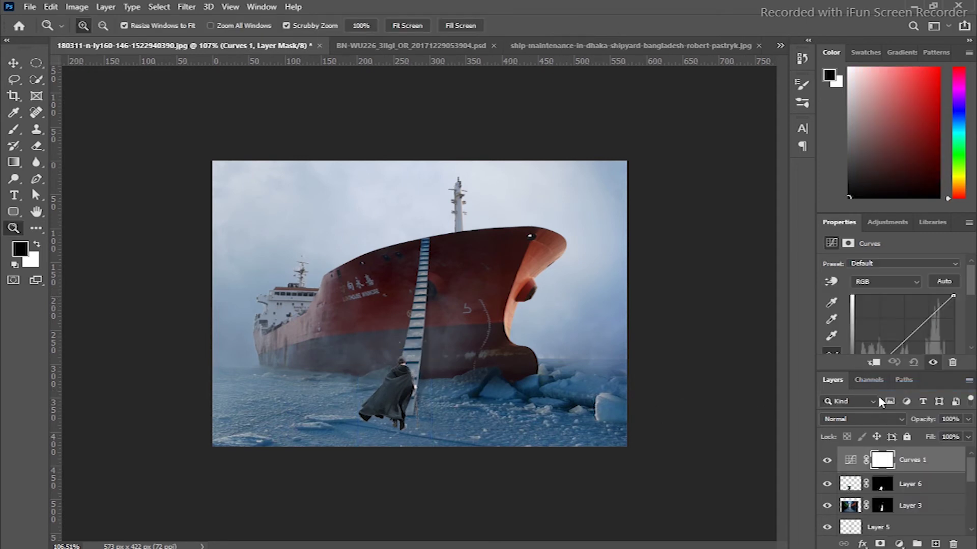
click(874, 362)
scroll(862, 338, down, 2)
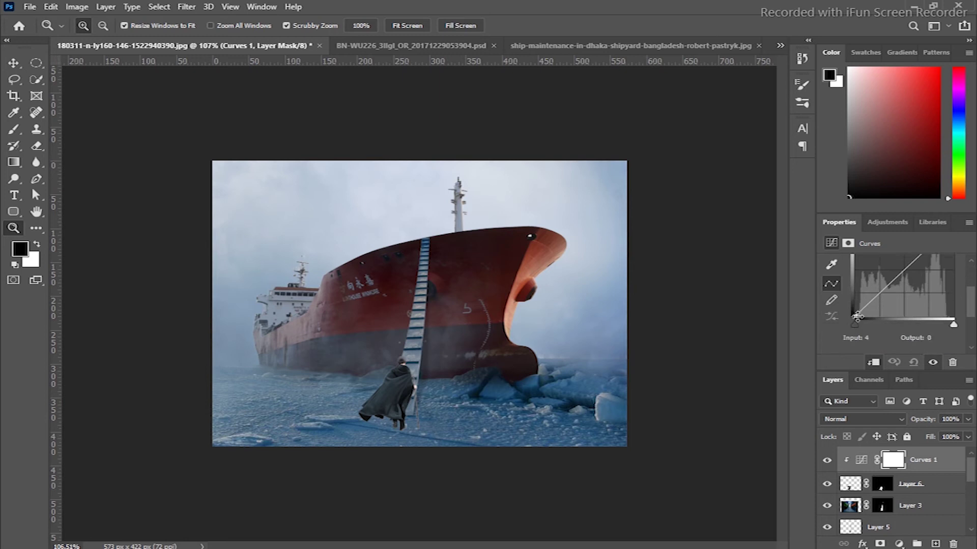
drag(857, 316, 871, 318)
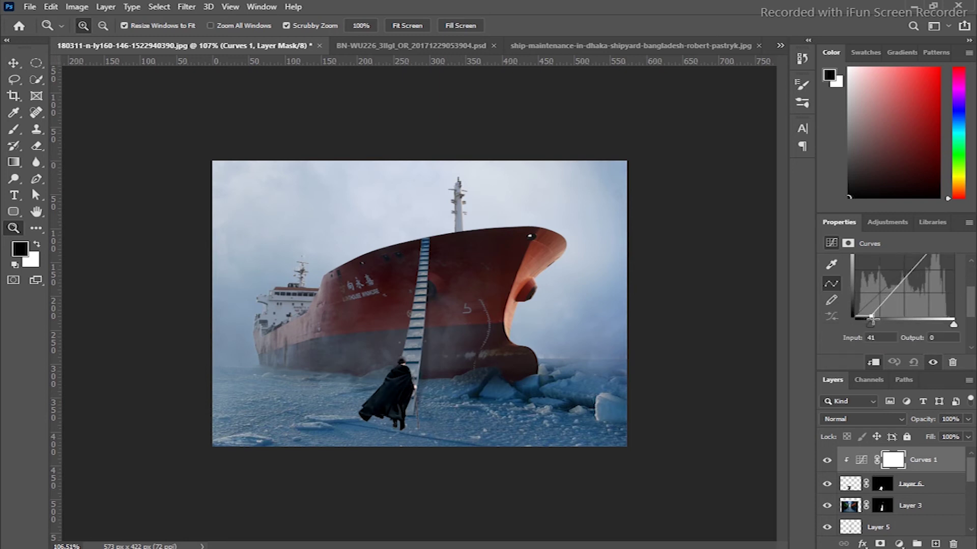
Step: Brush black on the Curves 1 mask to remove part of the darkening
click(891, 463)
key(b)
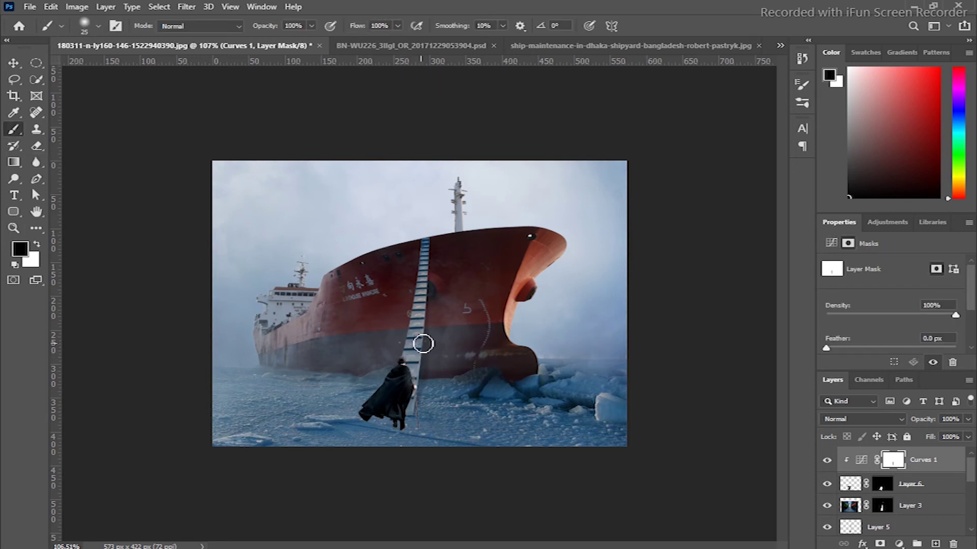
drag(392, 404, 390, 469)
key(bracketright)
key(bracketright)
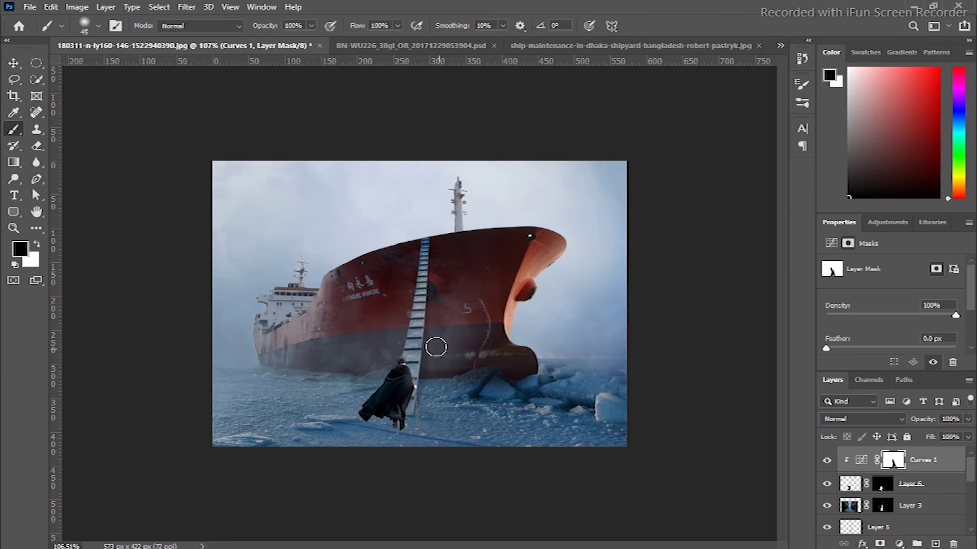
click(15, 227)
key(ctrl+0)
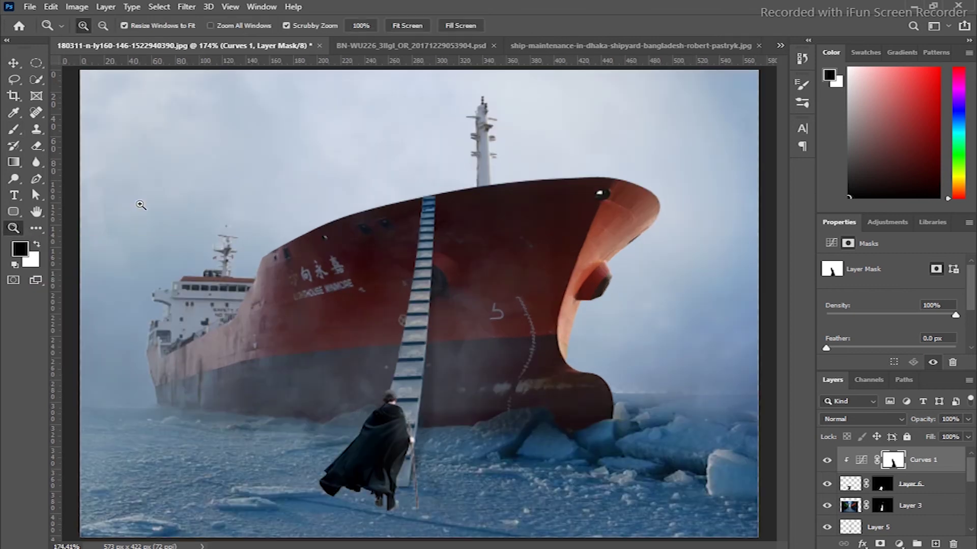
key(b)
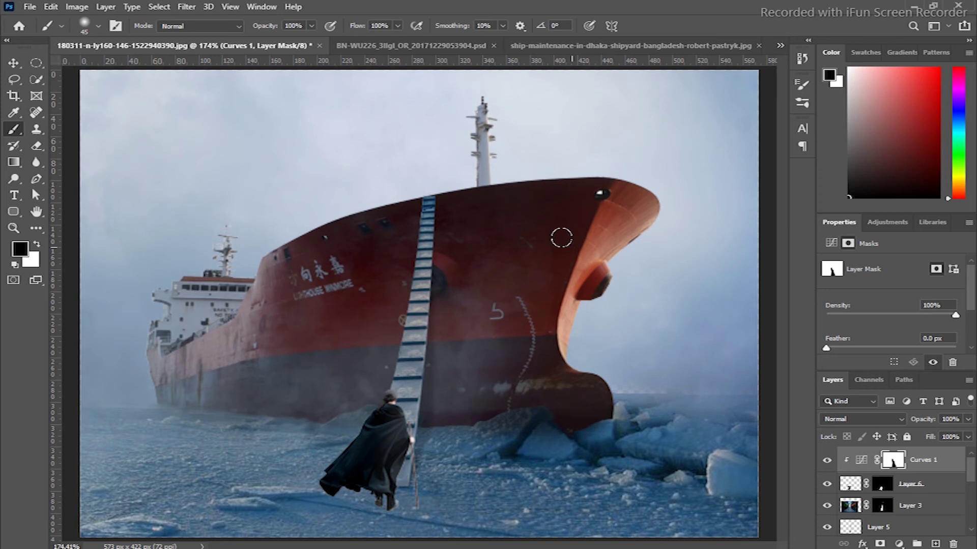
click(15, 227)
drag(419, 306, 412, 446)
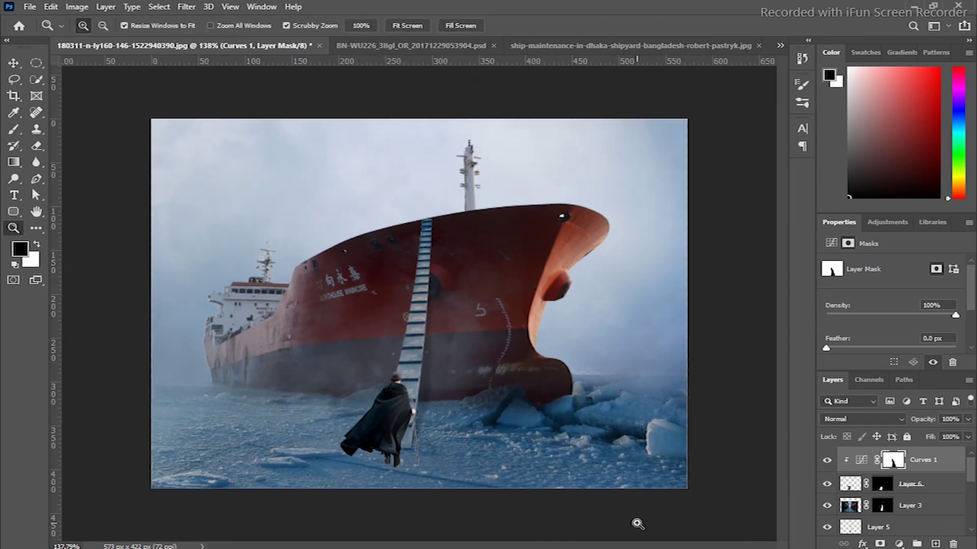
Step: On a new layer below the figure, pen-trace the cast shadow shape and fill it black
click(930, 509)
key(ctrl+shift+alt+n)
key(p)
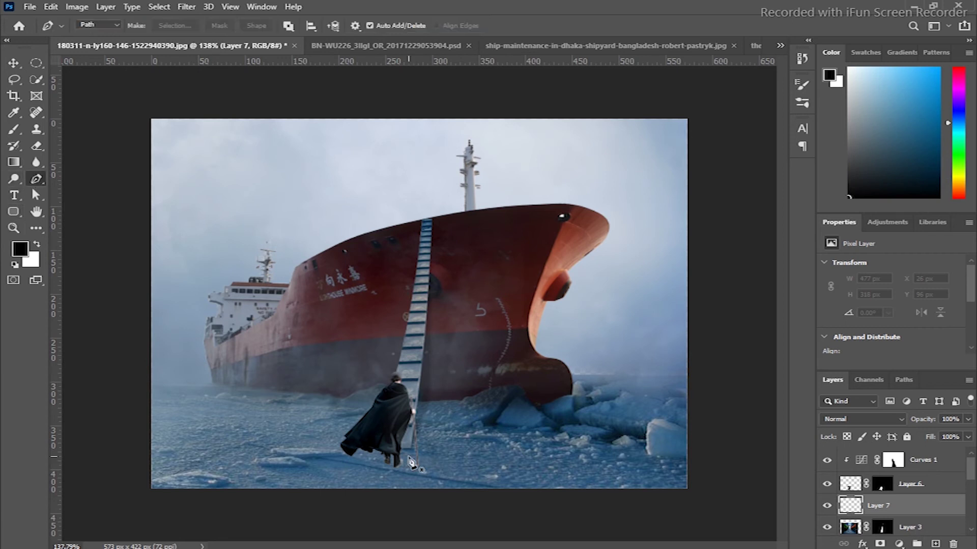
click(395, 467)
drag(332, 452, 312, 438)
click(396, 467)
key(ctrl+Return)
key(alt+BackSpace)
key(ctrl+d)
Step: Gaussian-blur the shadow and set it to Multiply at about 42% opacity
click(187, 7)
click(402, 217)
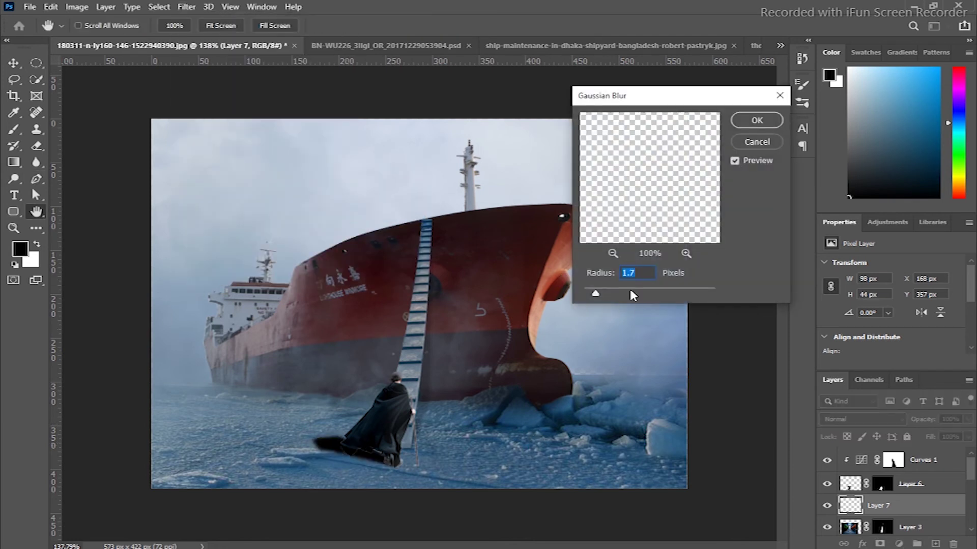
click(757, 120)
drag(922, 419, 875, 418)
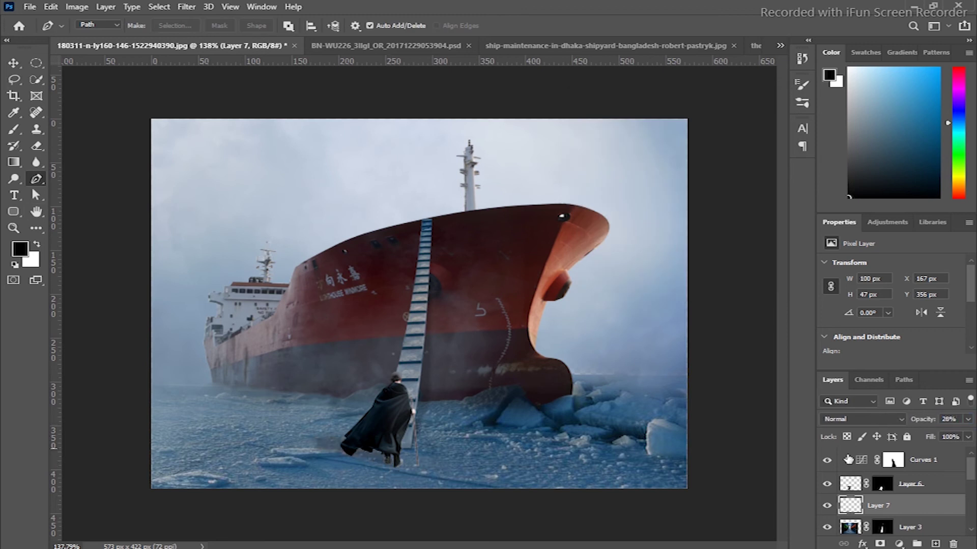
click(865, 419)
click(844, 288)
key(z)
key(ctrl+0)
drag(921, 421, 930, 421)
Step: Warp the shadow to stretch its far corner out to the left
key(ctrl+t)
right_click(293, 474)
click(321, 334)
mouse_move(280, 464)
mouse_down()
mouse_move(261, 463)
mouse_move(270, 478)
mouse_up()
key(Return)
key(z)
drag(487, 460, 489, 460)
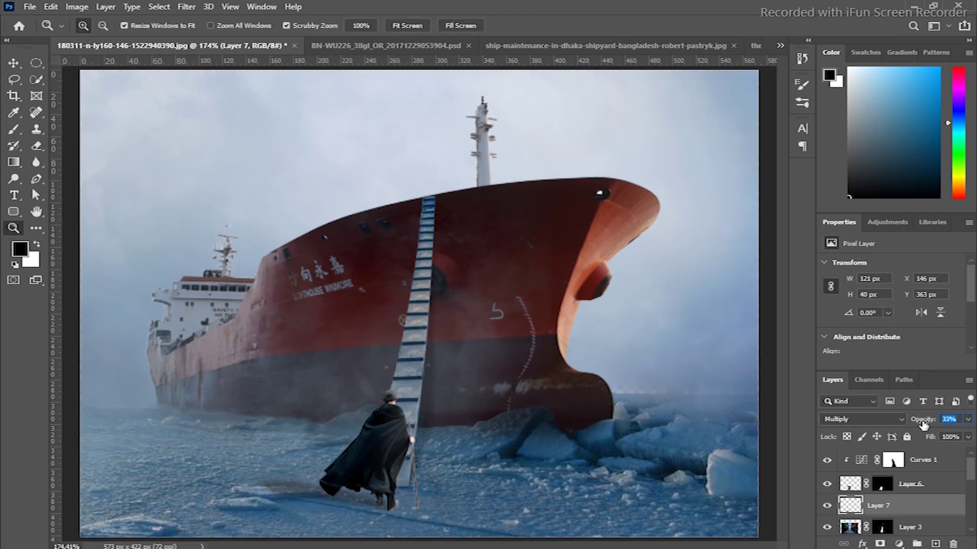
Step: Give the shadow a dark blue Color Overlay and raise its opacity to 69%
double_click(957, 508)
drag(392, 162, 649, 164)
click(540, 328)
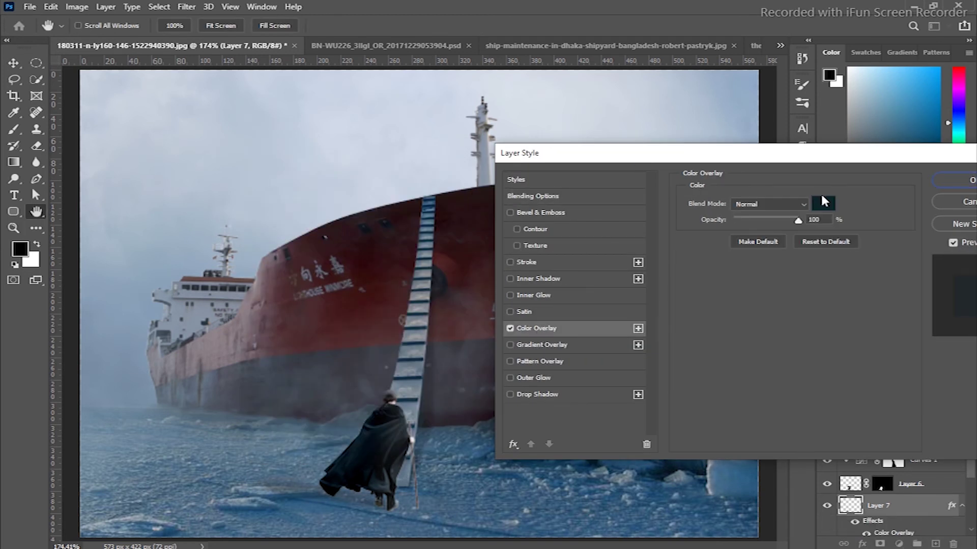
click(821, 199)
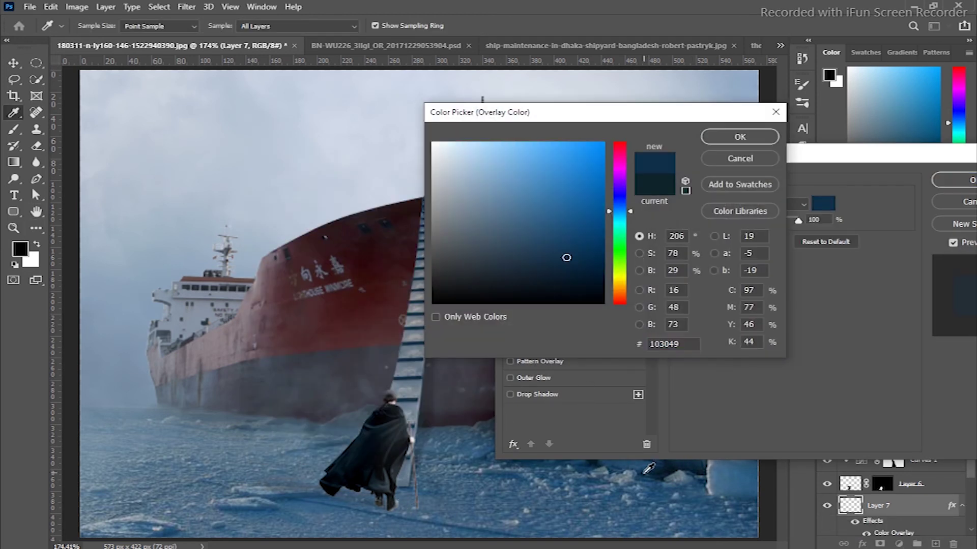
click(740, 136)
click(956, 180)
drag(936, 423, 942, 418)
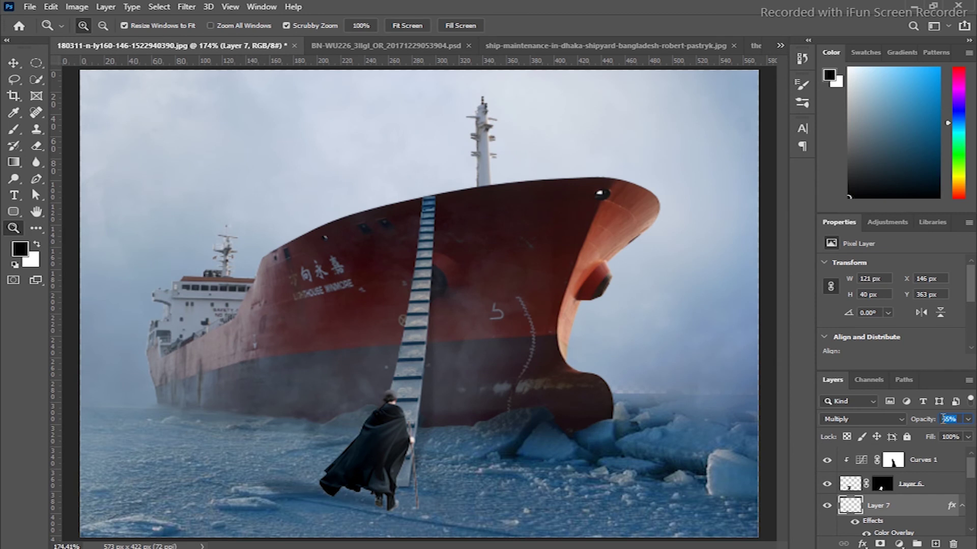
mouse_move(422, 423)
mouse_down()
mouse_move(545, 227)
mouse_move(595, 198)
mouse_up()
key(alt+bracketright)
key(alt+bracketright)
Step: Create a new layer above Layer 7 and set a tiny brush to a dark teal sampled from the image
click(876, 507)
click(935, 543)
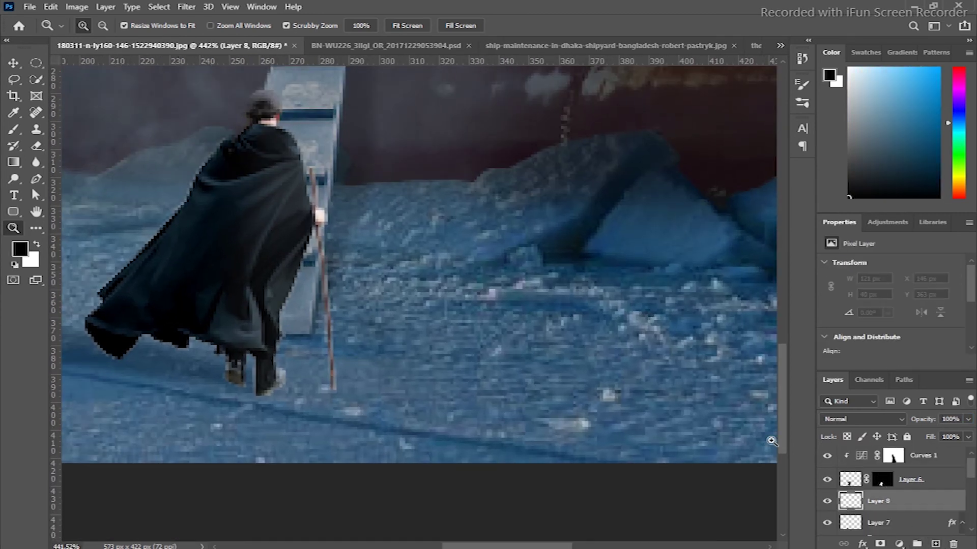
click(14, 129)
key(bracketleft)
key(bracketleft)
key(bracketleft)
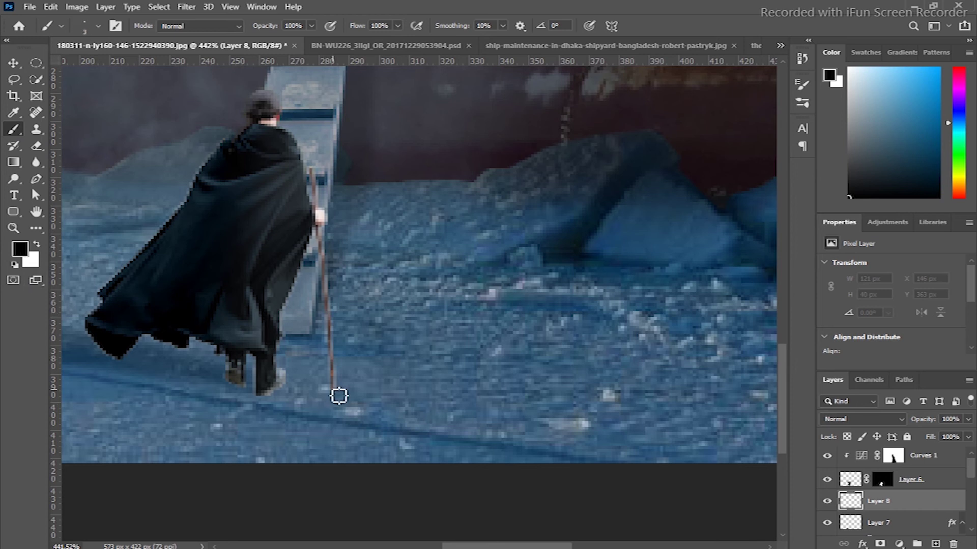
drag(340, 396, 285, 384)
key(ctrl+z)
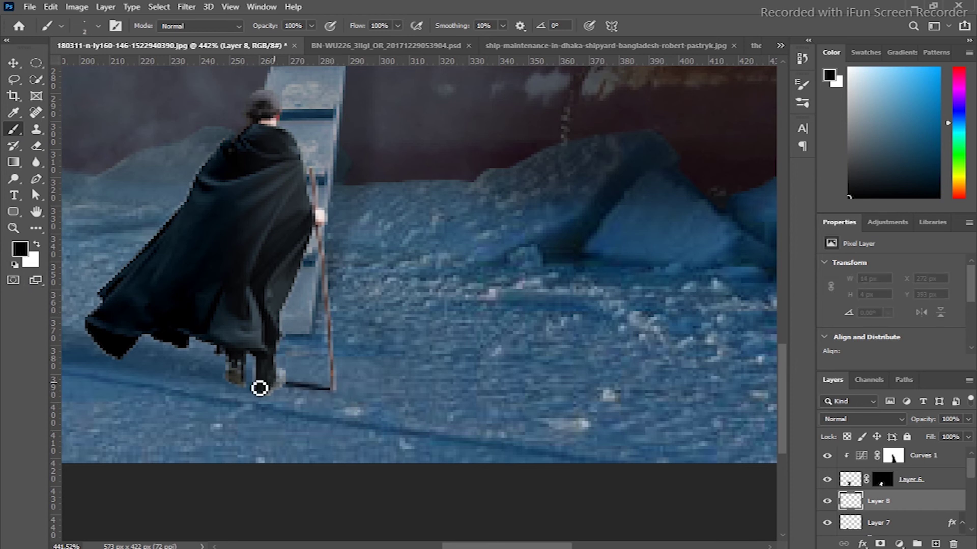
click(20, 249)
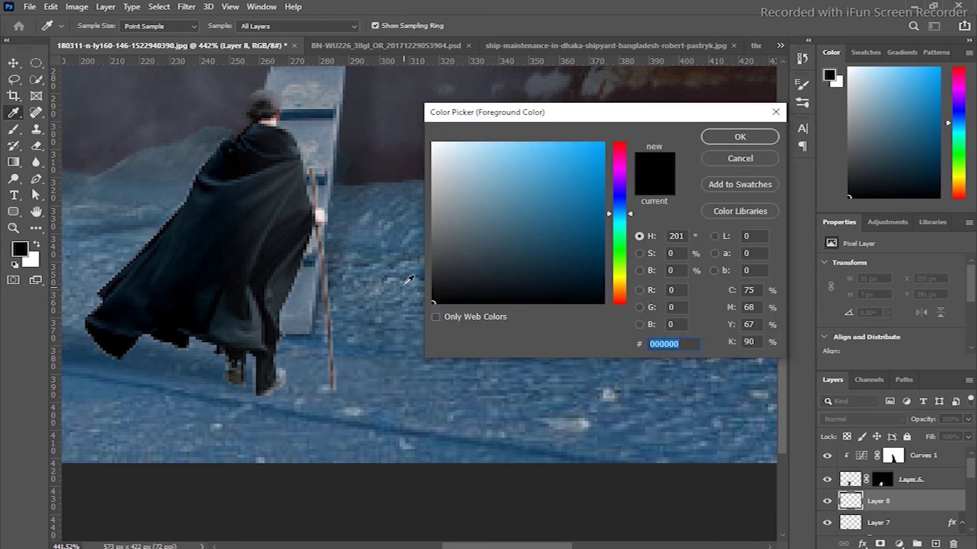
click(605, 267)
click(739, 137)
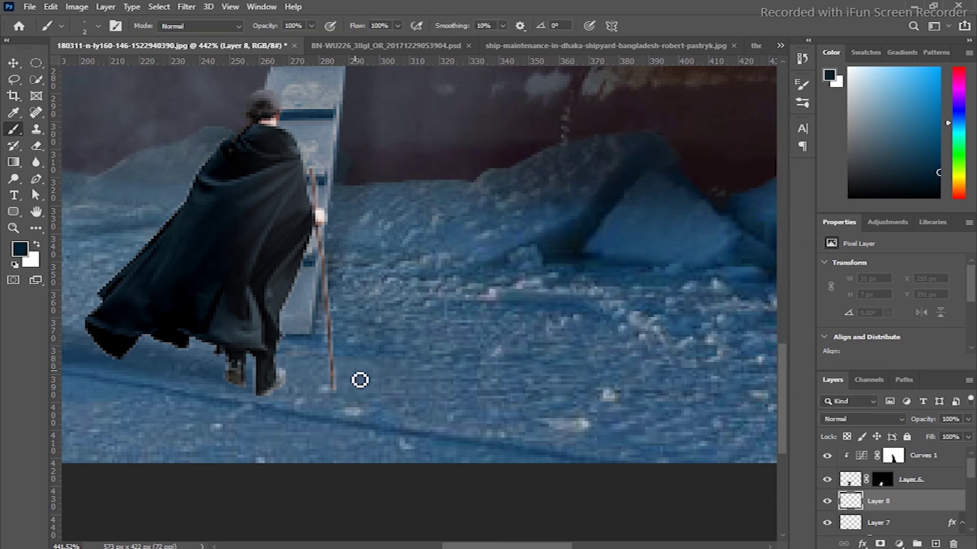
Step: Paint the dark teal contact shadow between the feet and the staff base at 67% opacity
mouse_move(338, 393)
mouse_down()
mouse_move(292, 398)
mouse_move(330, 396)
mouse_move(279, 375)
mouse_up()
key(ctrl+z)
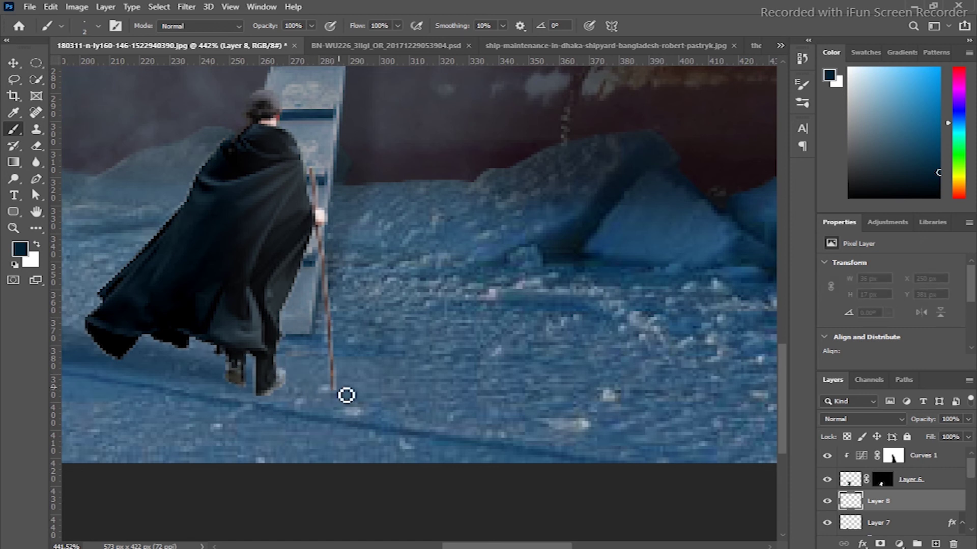
drag(323, 397, 338, 395)
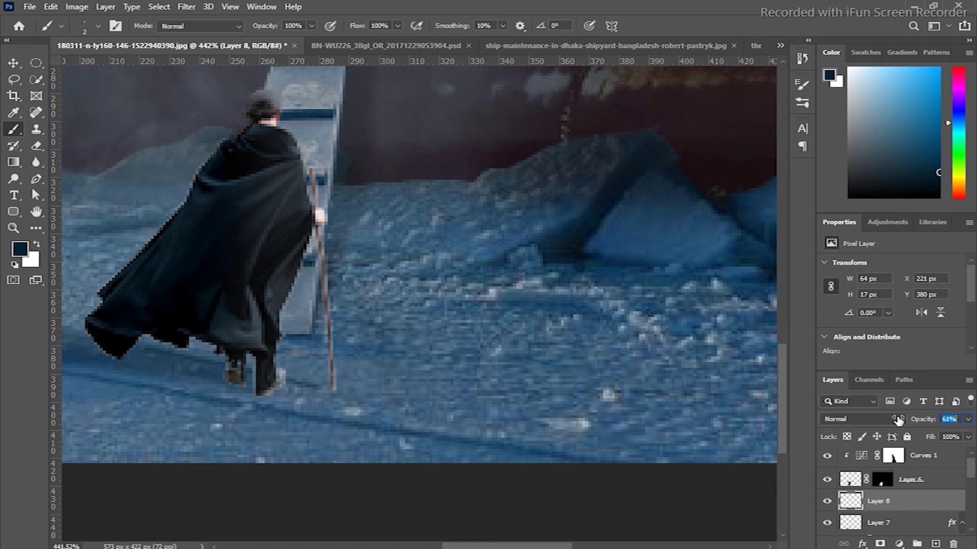
key(Return)
Step: Add a layer mask and fade part of the shadow with a radial gradient
click(879, 544)
key(g)
click(172, 25)
drag(119, 342, 191, 358)
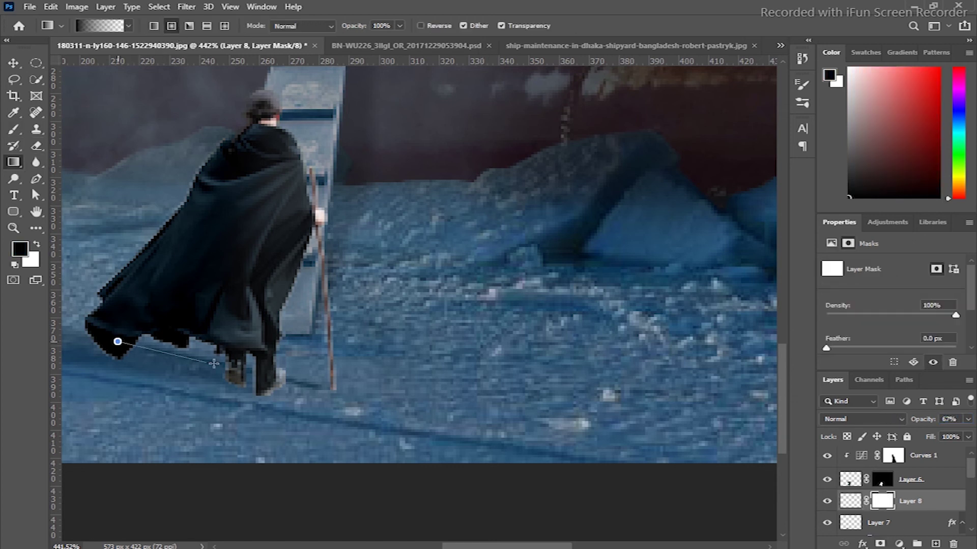
key(z)
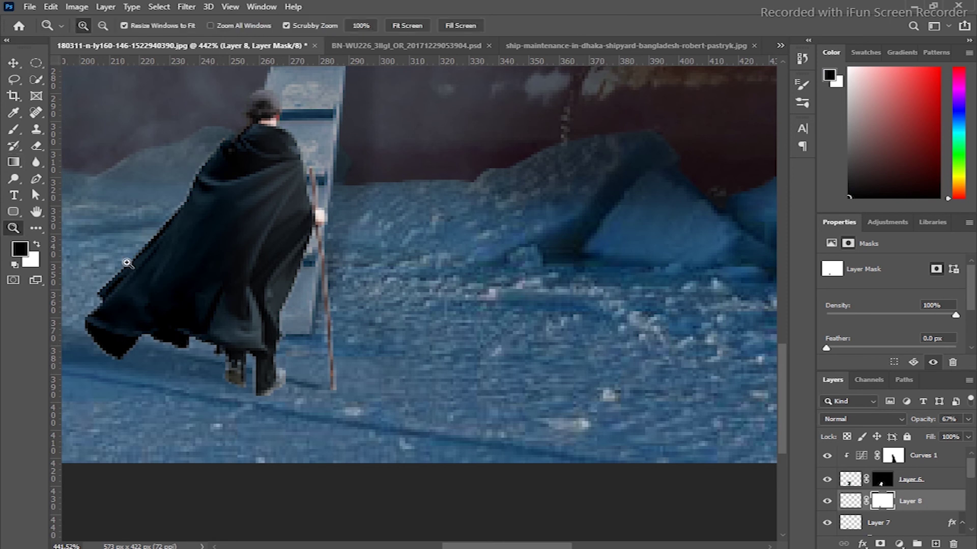
key(ctrl+0)
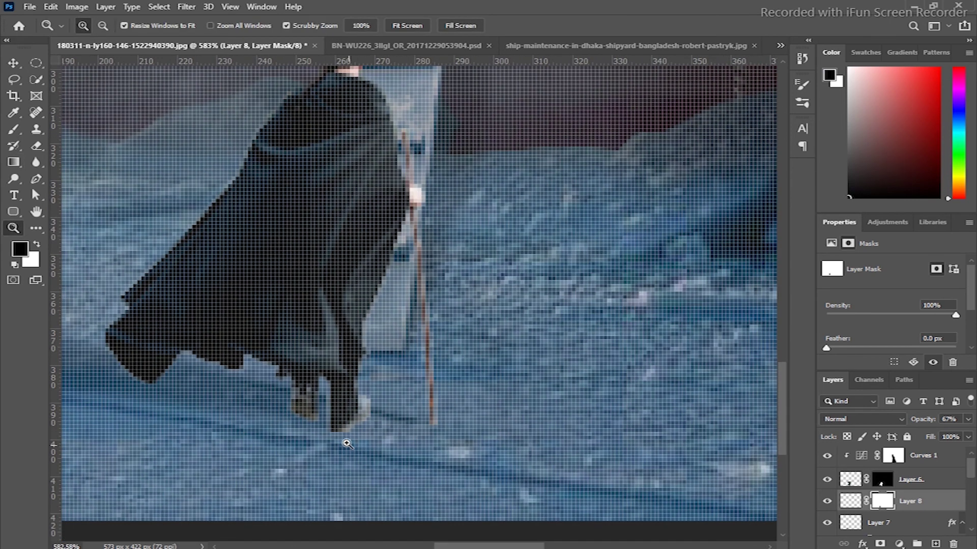
drag(425, 521, 893, 525)
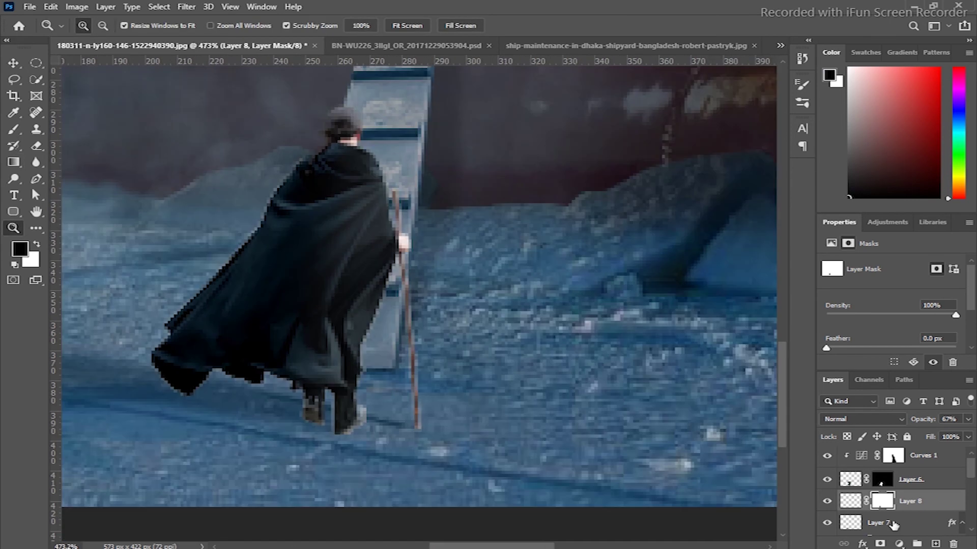
Step: On new Layer 9, paint a faint stroke below the cloak using a 10% roundness, −13° brush tip
click(936, 543)
key(b)
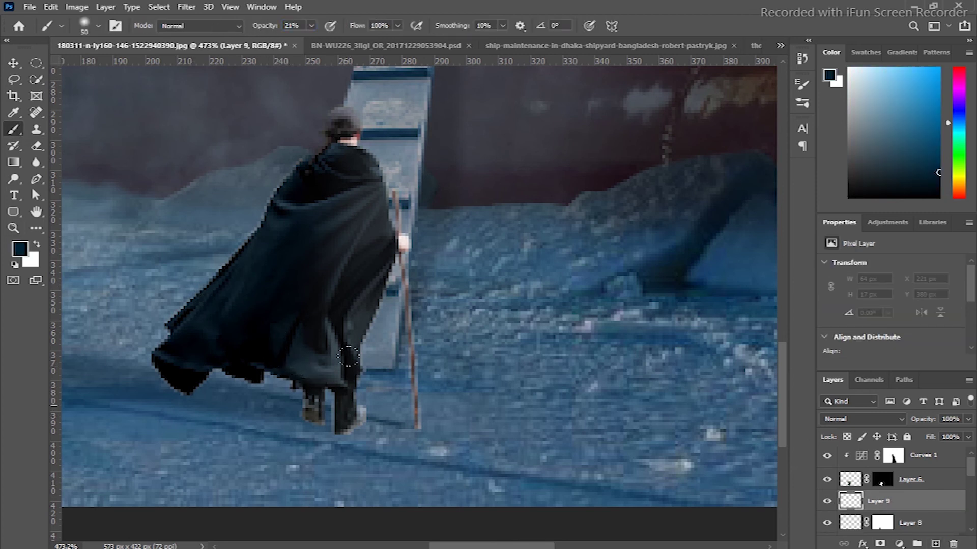
click(802, 129)
drag(730, 204, 729, 220)
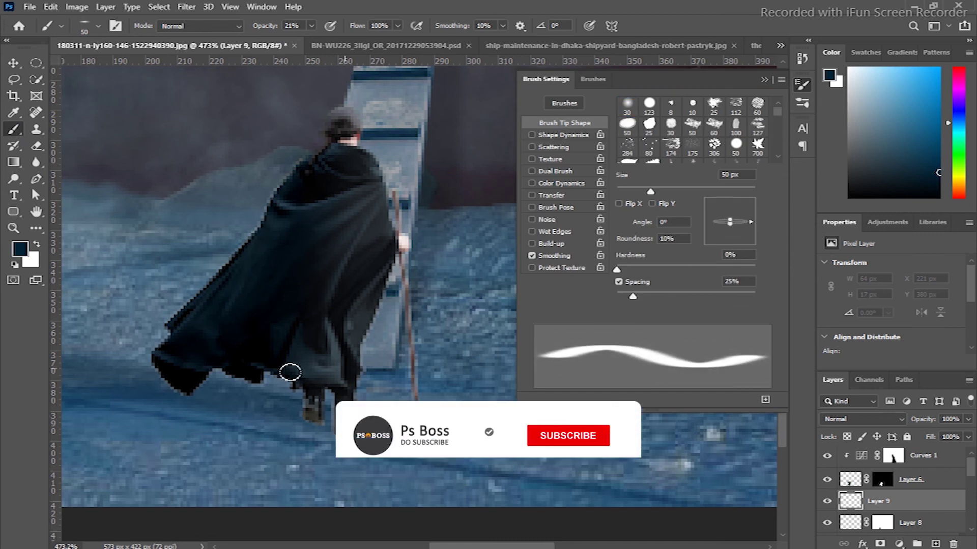
key(Right)
key(Right)
key(Right)
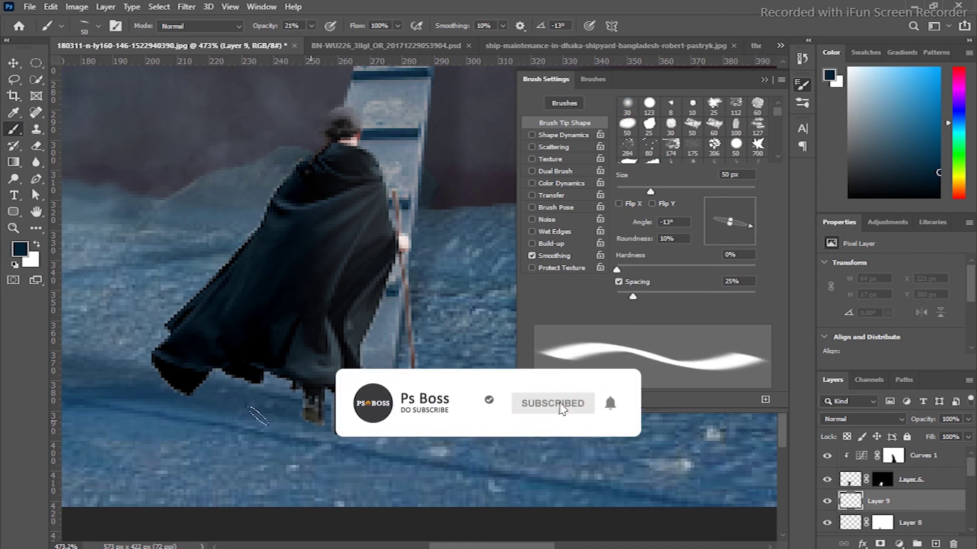
mouse_move(181, 398)
mouse_down()
mouse_move(191, 380)
mouse_move(144, 384)
mouse_up()
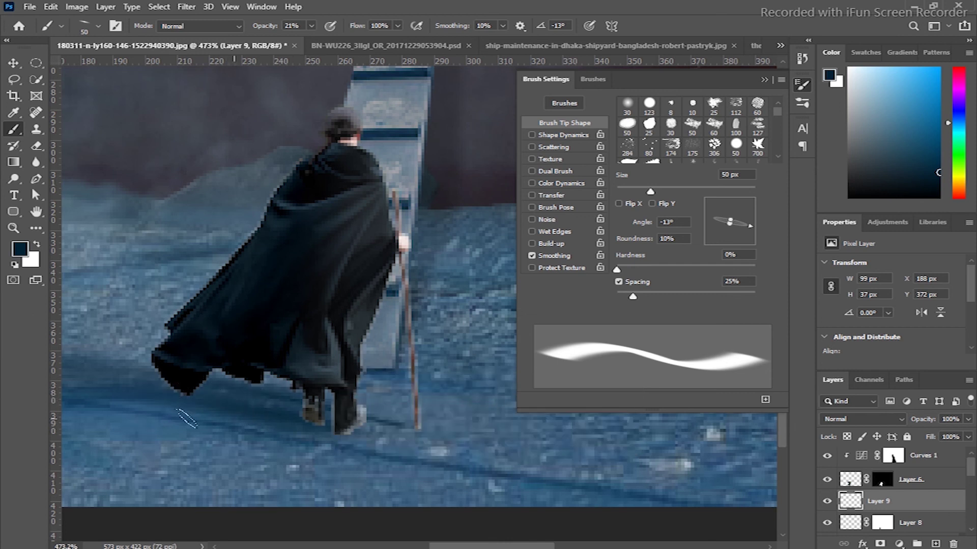
key(z)
key(ctrl+0)
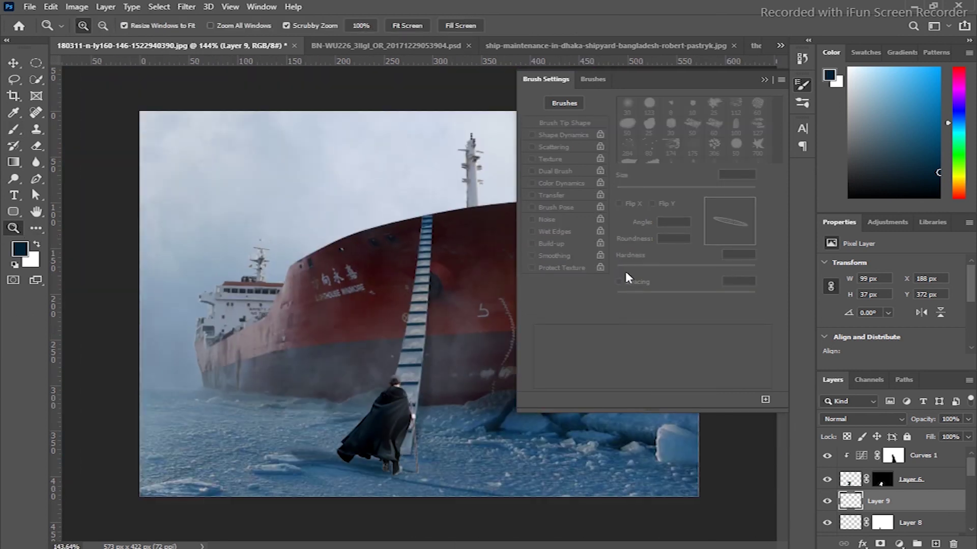
key(F5)
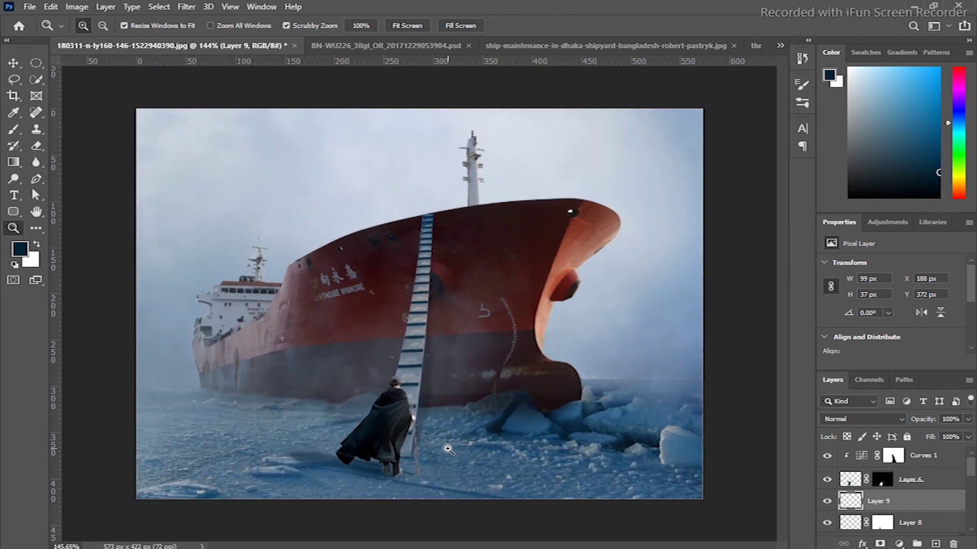
click(923, 464)
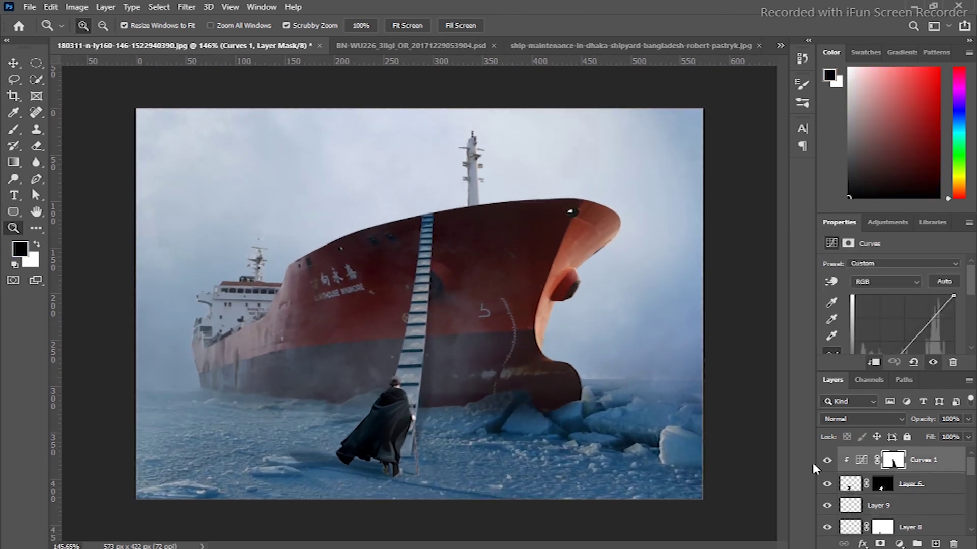
Step: Stamp a merged copy of the scene on top and Apply Image it onto itself in Multiply
key(ctrl+shift+alt+e)
click(77, 6)
click(97, 186)
click(579, 114)
key(z)
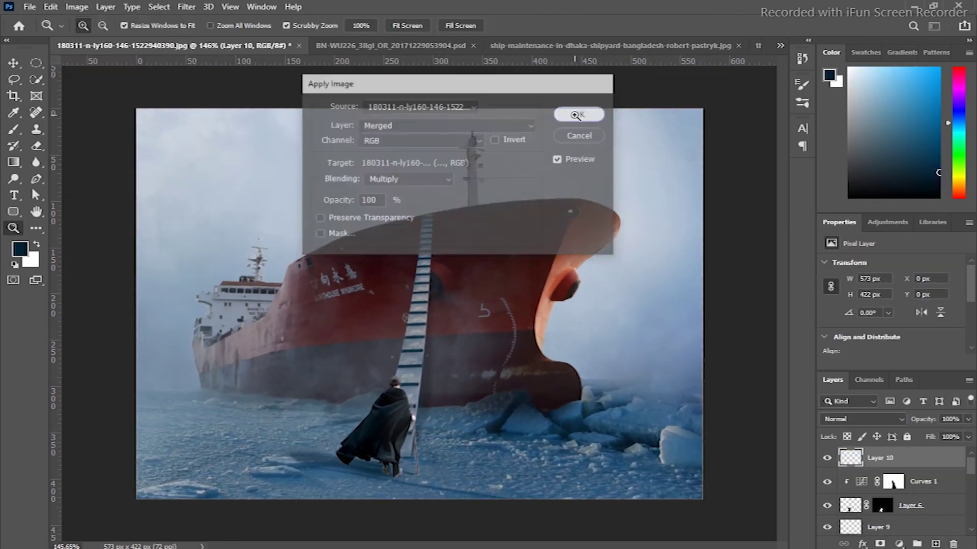
Step: In Camera Raw Calibration, set green primary hue to +63 and blue hue near −33, adjusting green saturation
click(194, 7)
click(218, 104)
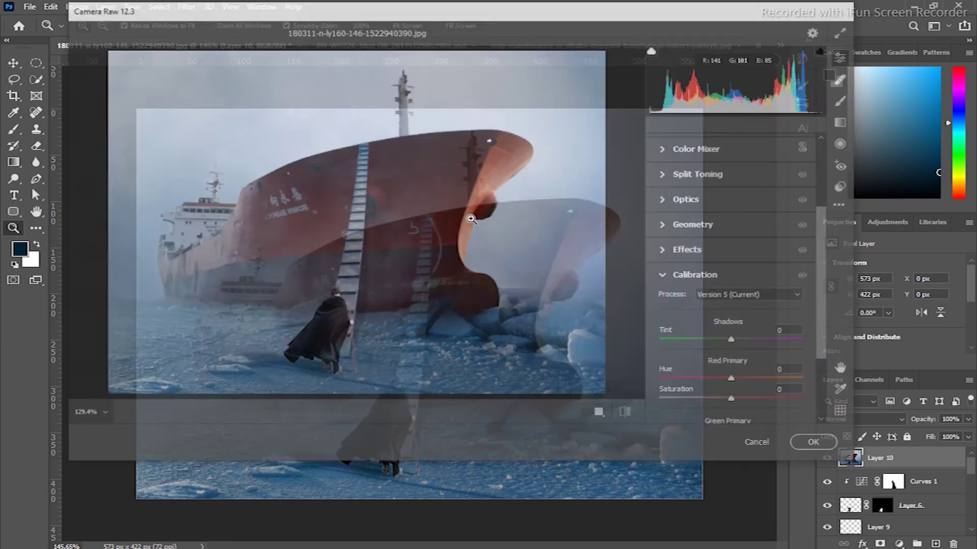
click(668, 402)
mouse_move(734, 332)
mouse_down()
mouse_move(705, 332)
mouse_move(744, 352)
mouse_move(724, 356)
mouse_up()
mouse_move(734, 393)
mouse_down()
mouse_move(711, 394)
mouse_move(705, 413)
mouse_up()
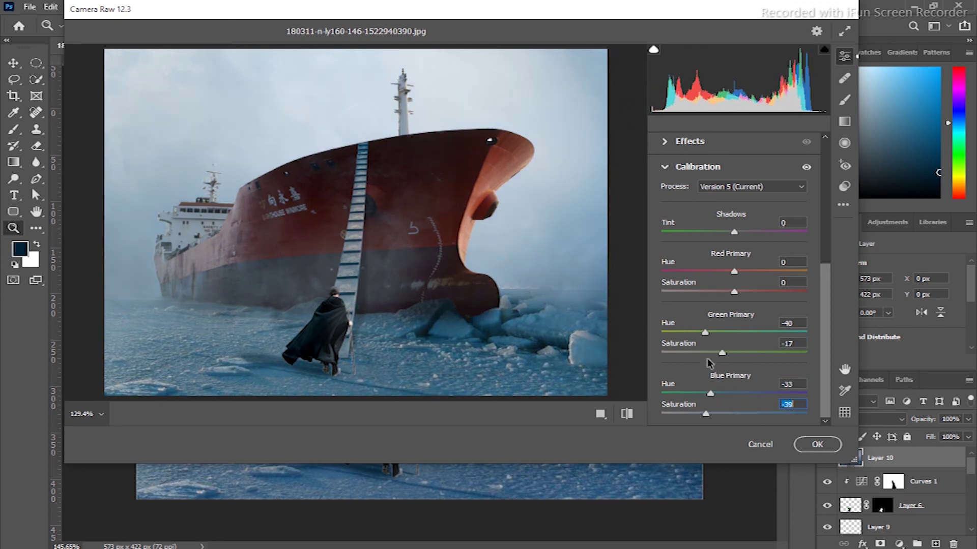
drag(706, 334, 779, 334)
mouse_move(722, 353)
mouse_down()
mouse_move(689, 353)
mouse_move(759, 354)
mouse_up()
drag(756, 359, 757, 359)
scroll(743, 326, up, 1)
scroll(735, 299, up, 1)
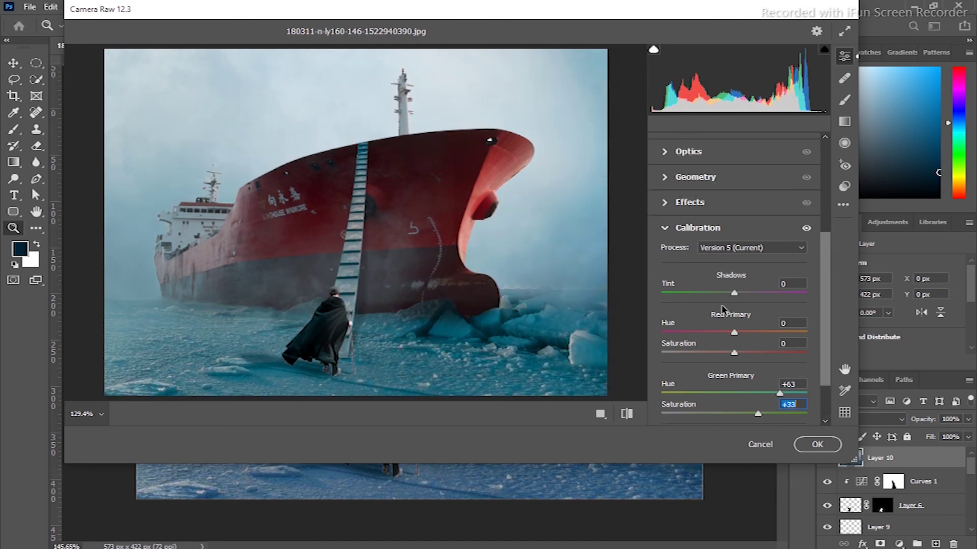
click(813, 444)
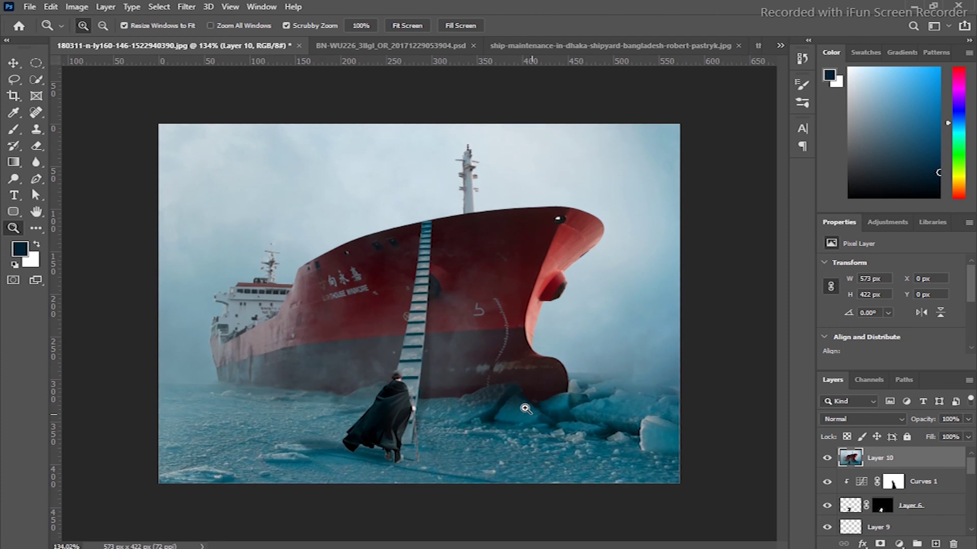
Step: Regrade Layer 10 in Camera Raw: Exposure -0.40, Contrast +39, Highlights +100, Vibrance -35
key(ctrl+minus)
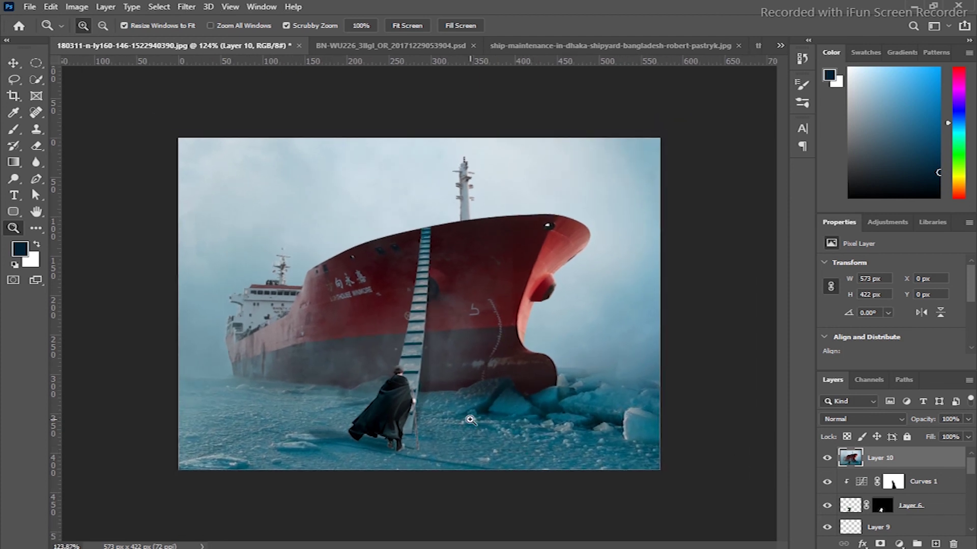
click(188, 7)
click(219, 101)
click(666, 196)
mouse_move(732, 246)
mouse_down()
mouse_move(725, 246)
mouse_move(744, 266)
mouse_move(718, 267)
mouse_move(764, 263)
mouse_move(733, 285)
mouse_move(755, 288)
mouse_move(707, 283)
mouse_move(838, 289)
mouse_up()
drag(725, 247, 728, 247)
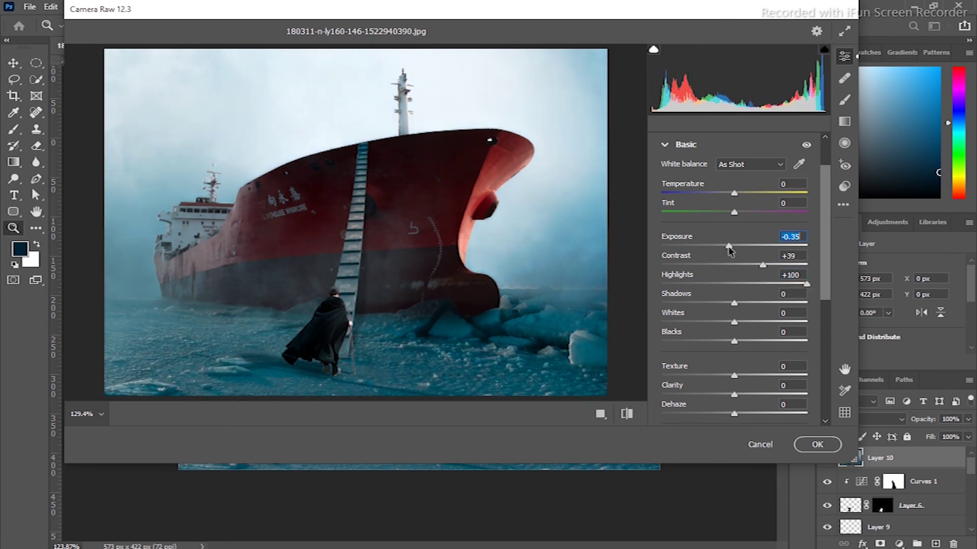
scroll(741, 347, down, 3)
mouse_move(733, 355)
mouse_down()
mouse_move(753, 358)
mouse_move(710, 359)
mouse_up()
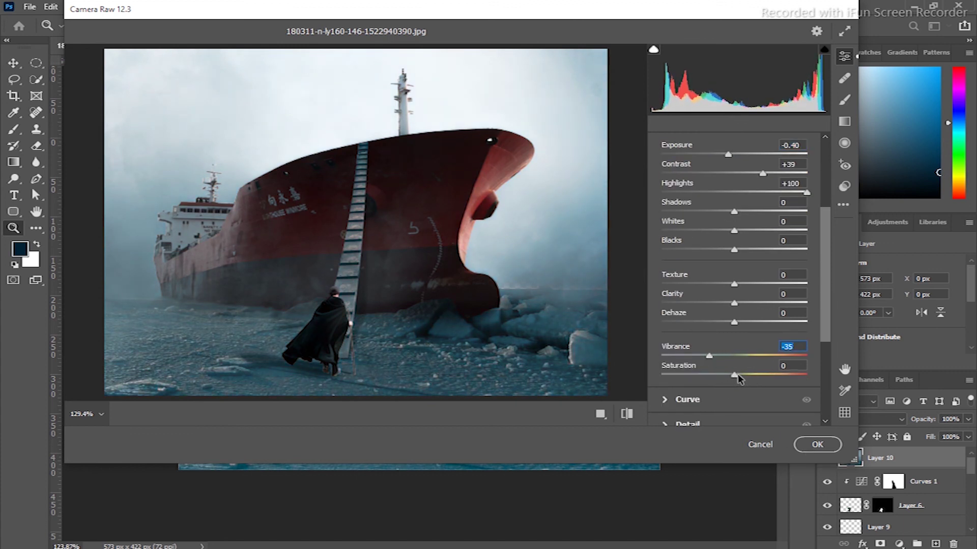
click(814, 444)
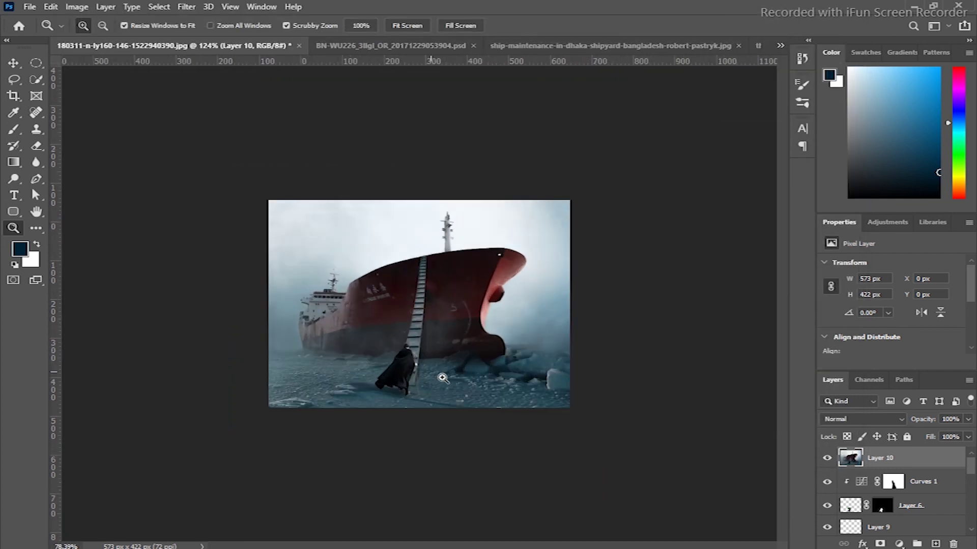